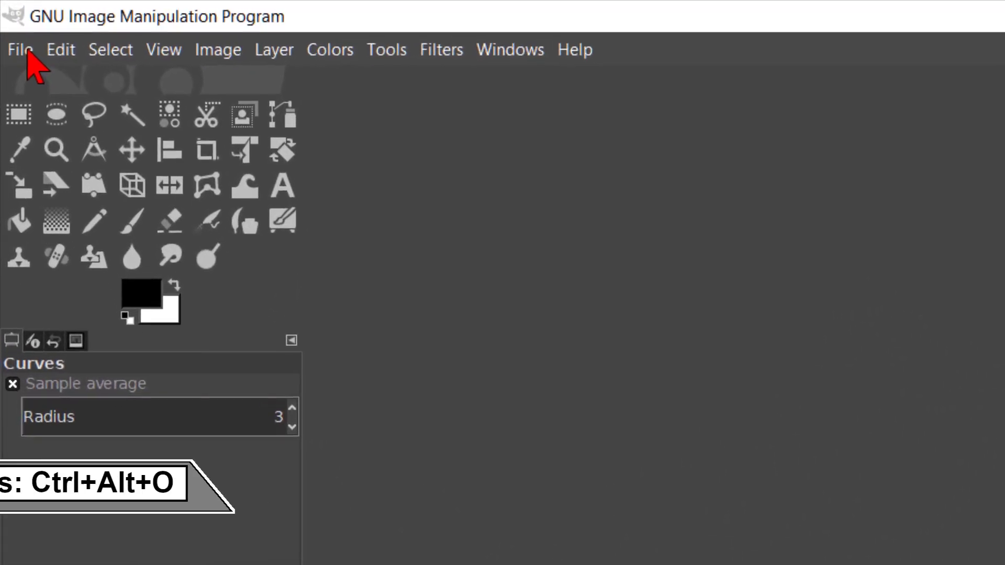
Open 01-sky, 02-bridge, 03-clock and 04-angel from the tu 132 fantasy XI folder as layers.
click(29, 53)
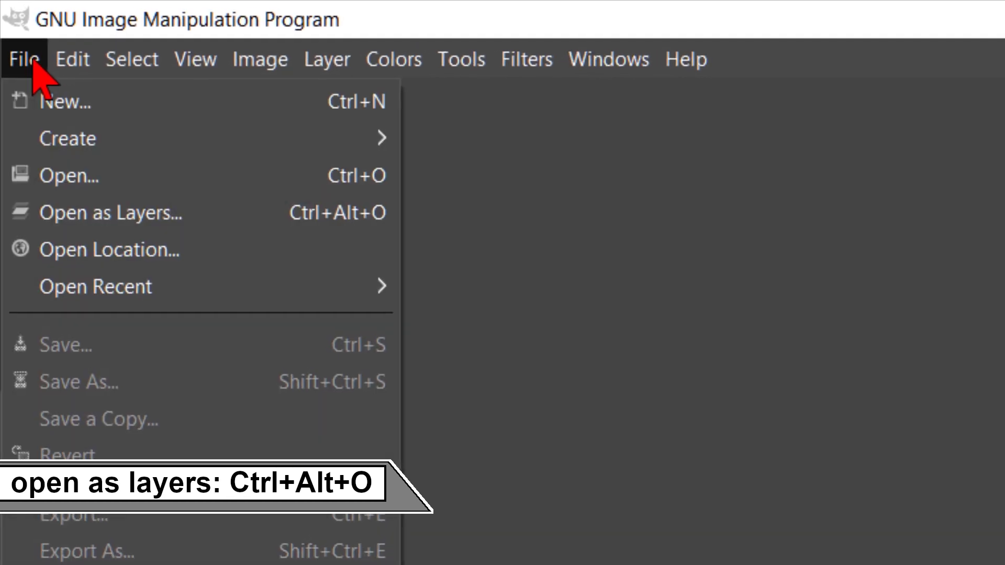
click(86, 228)
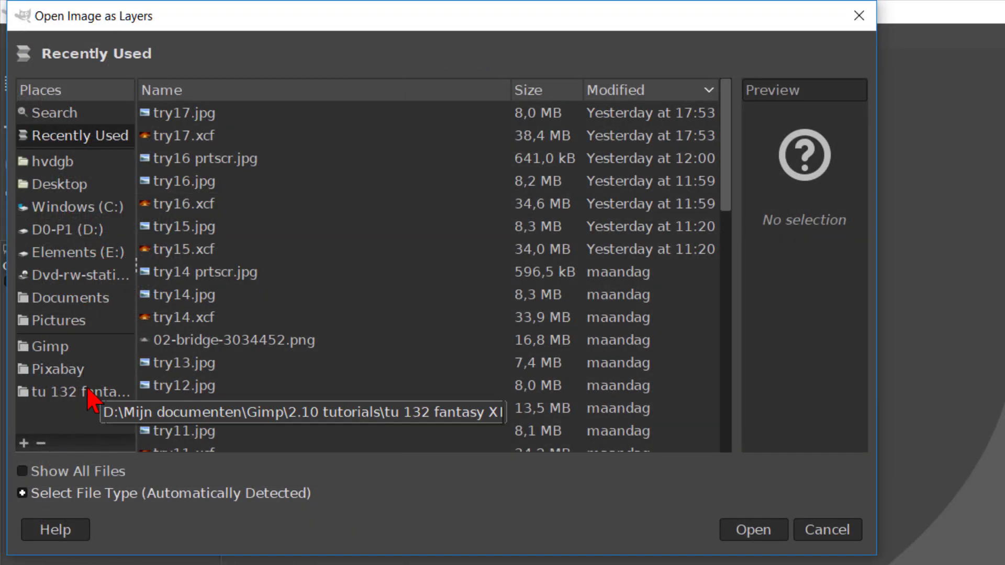
click(88, 392)
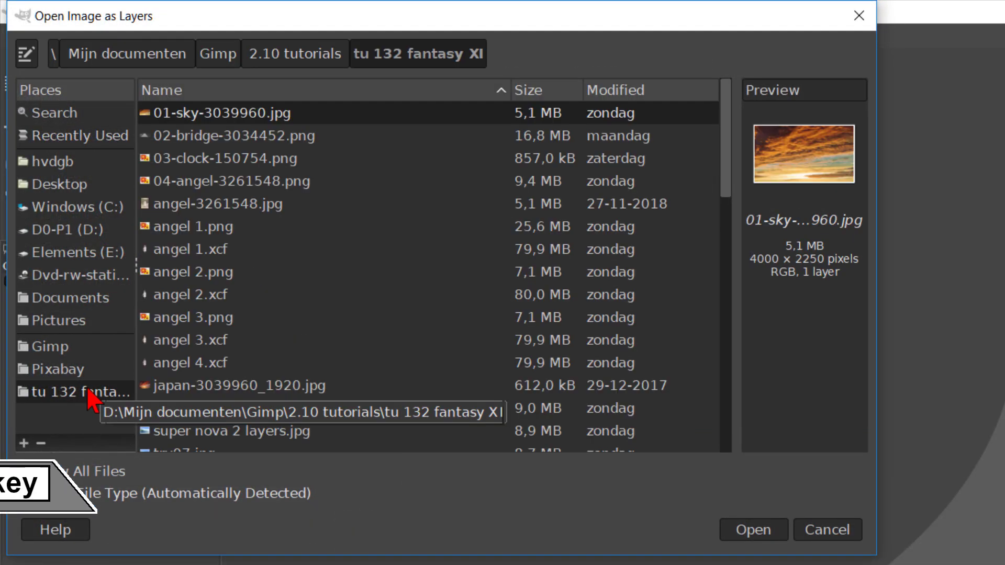
shift+click(203, 183)
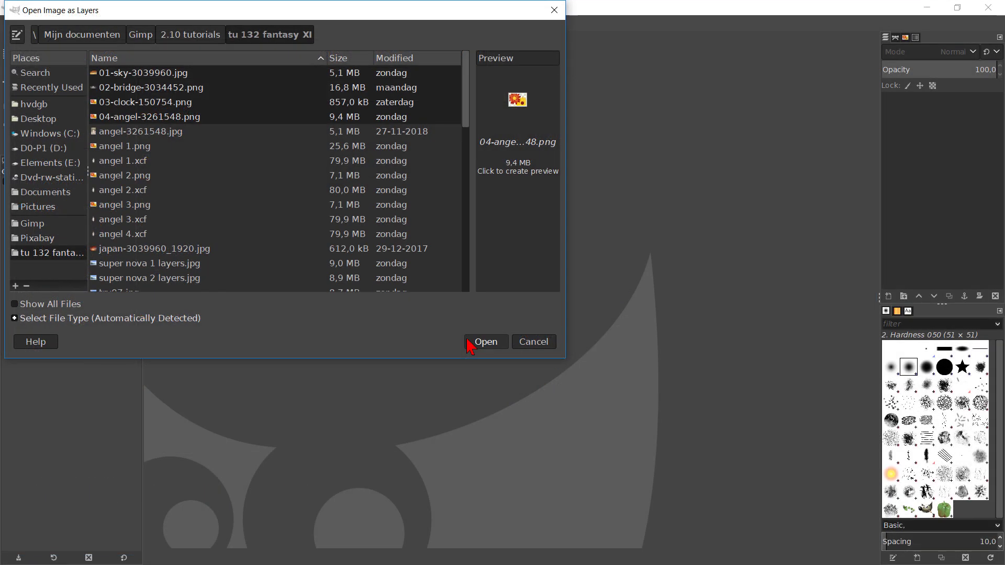
click(467, 341)
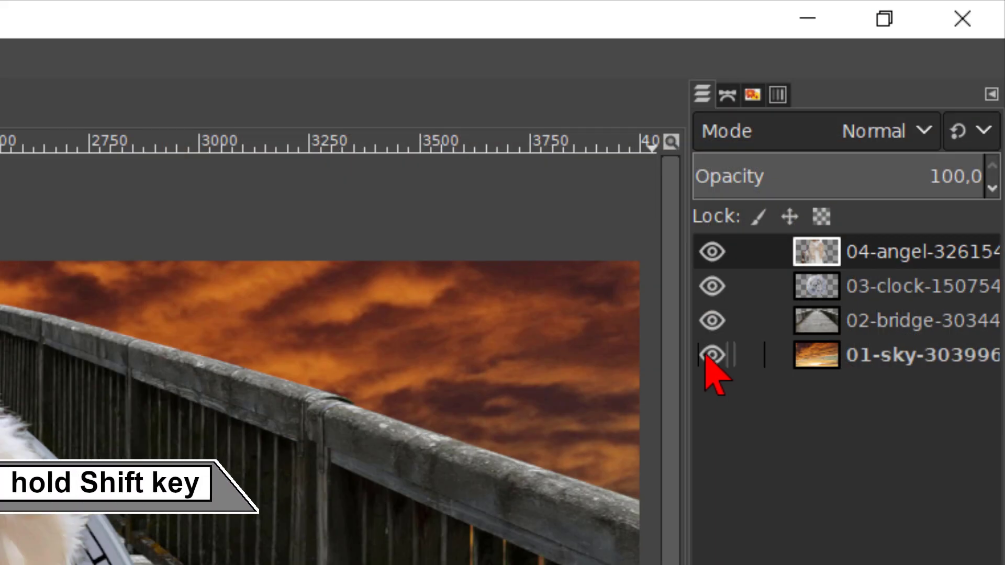
Show only the sky layer, hiding the others, and make the sky the active layer.
shift+click(712, 356)
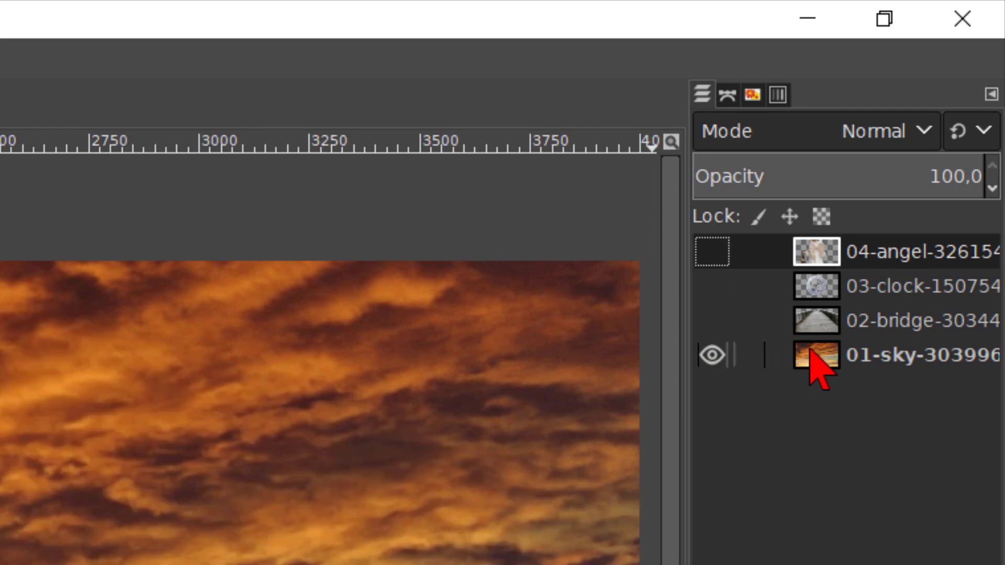
click(811, 352)
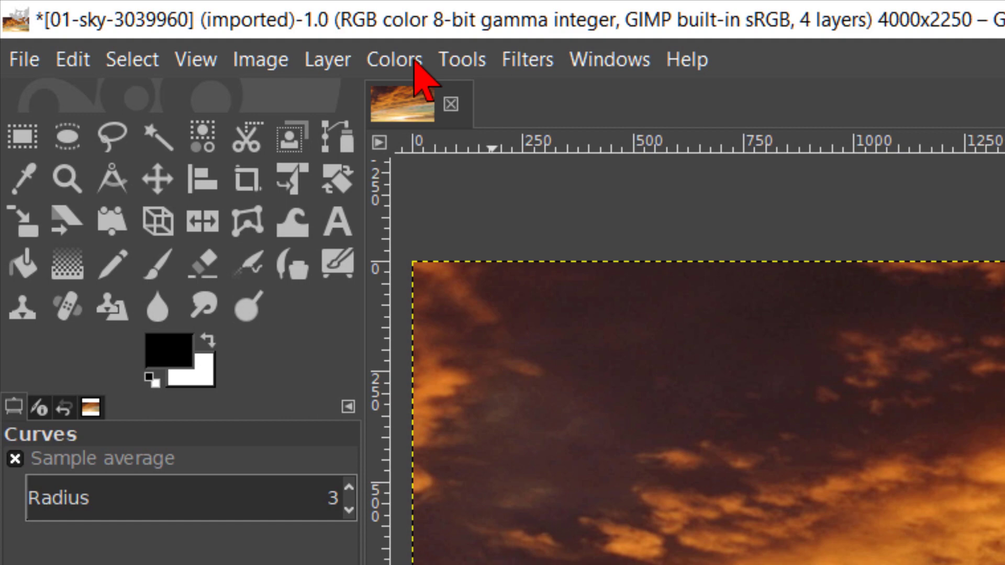
Darken the sky with Curves, moving the black point right and the white point down.
click(415, 61)
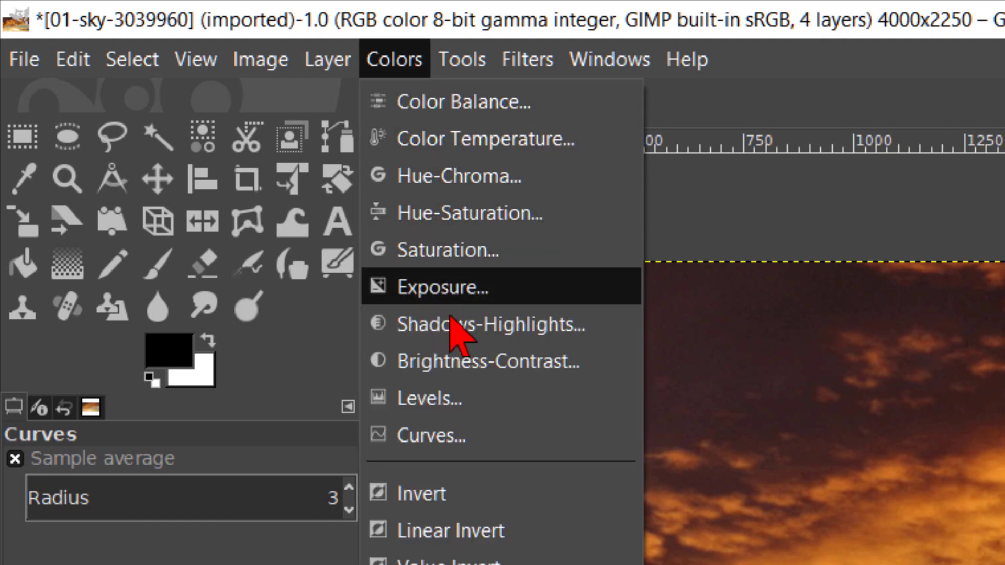
click(480, 435)
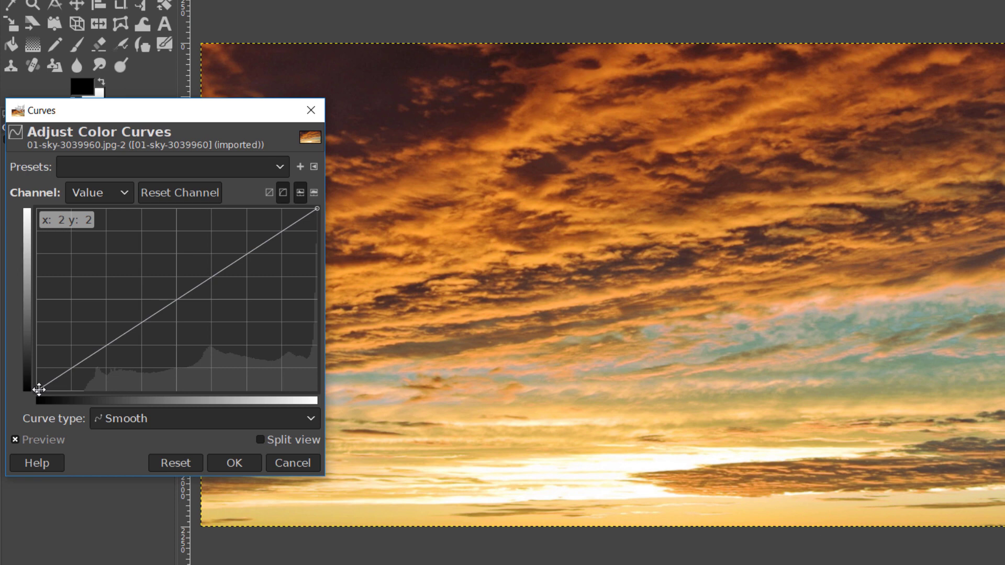
drag(39, 390, 103, 392)
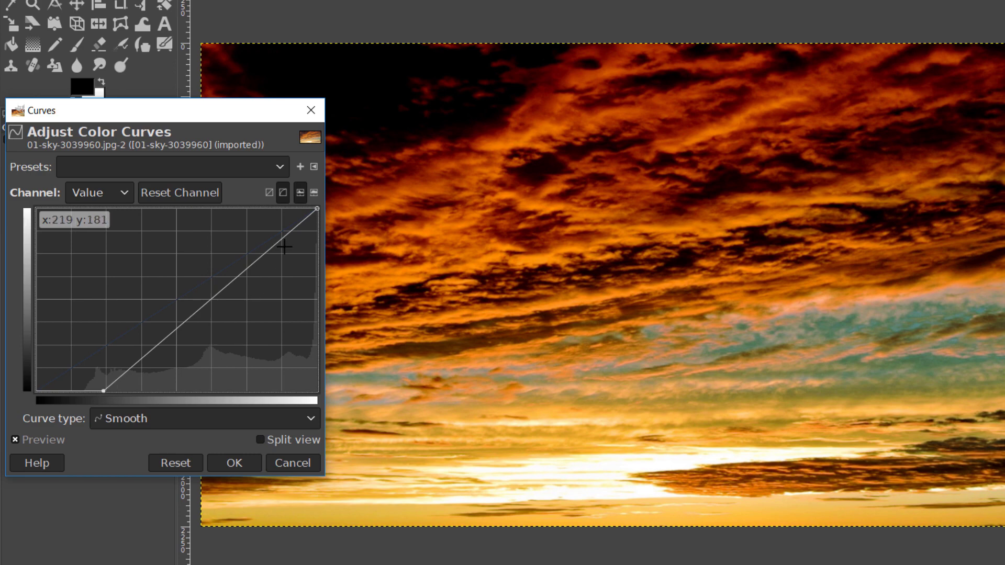
drag(316, 209, 317, 254)
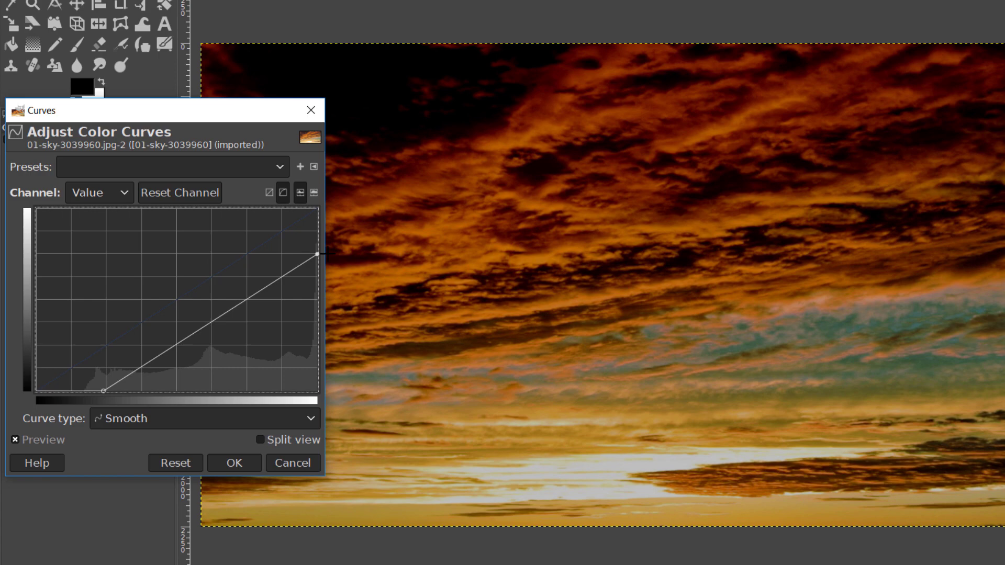
click(234, 464)
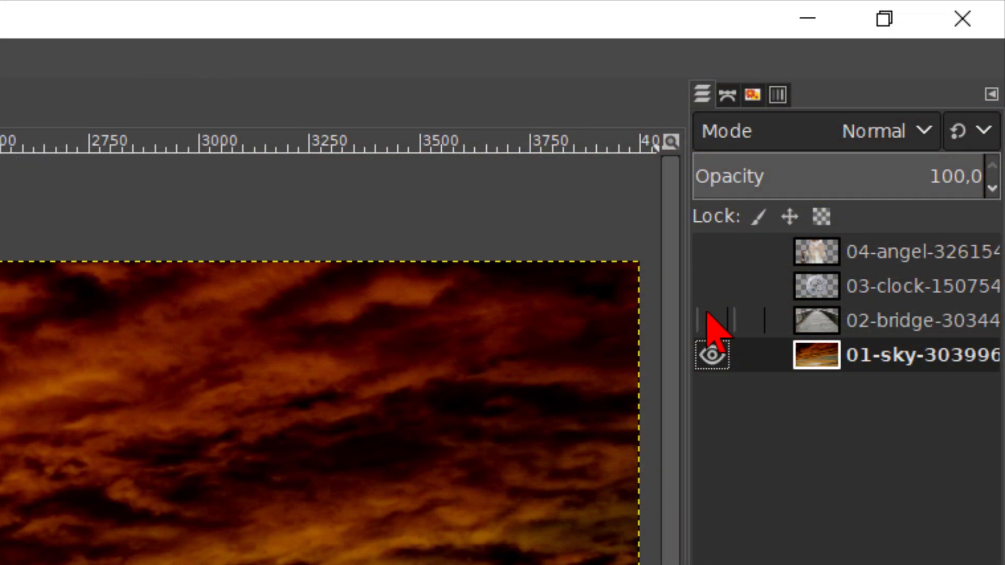
Show and select the bridge layer, then start a Unified Transform on it.
click(712, 320)
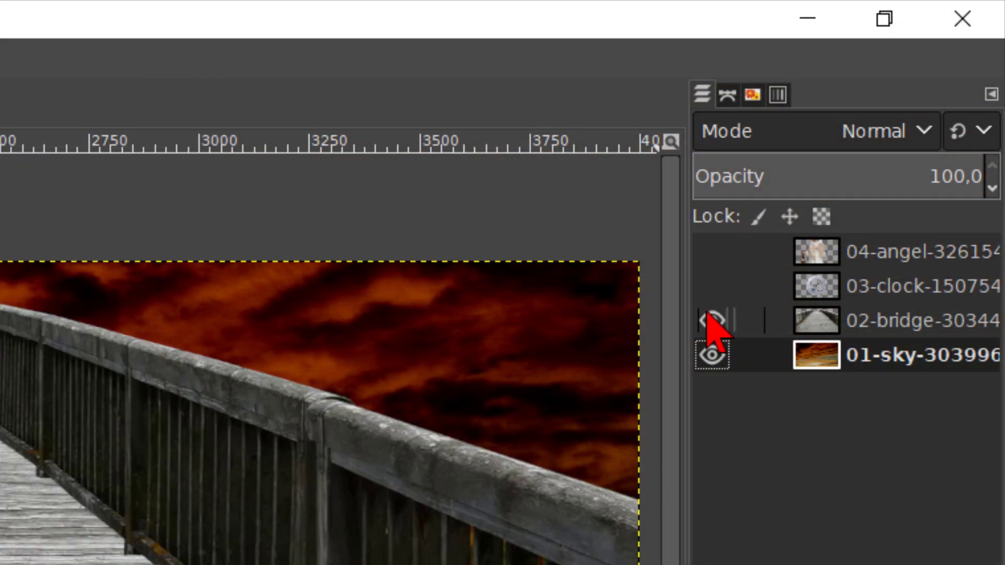
click(834, 320)
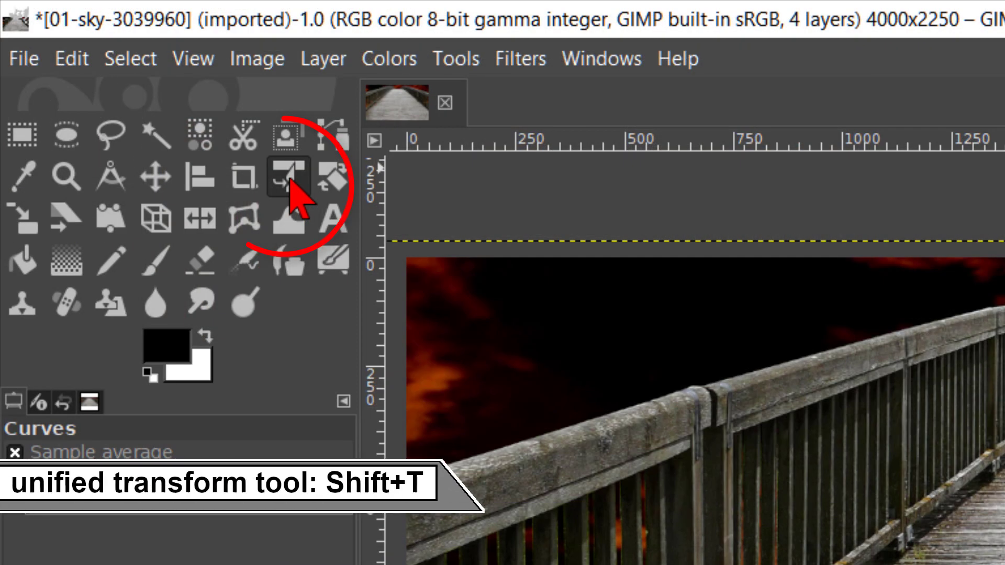
click(115, 72)
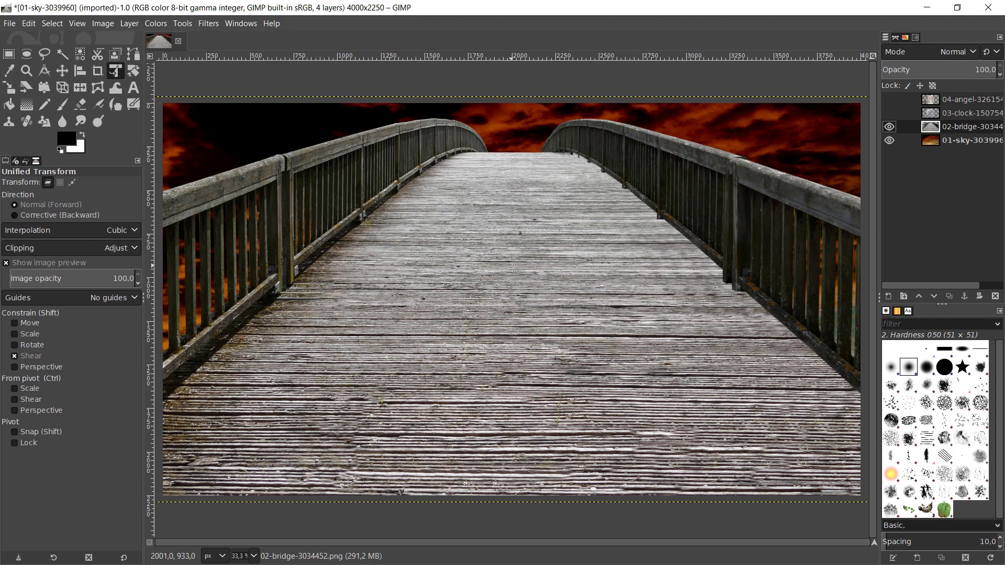
click(524, 281)
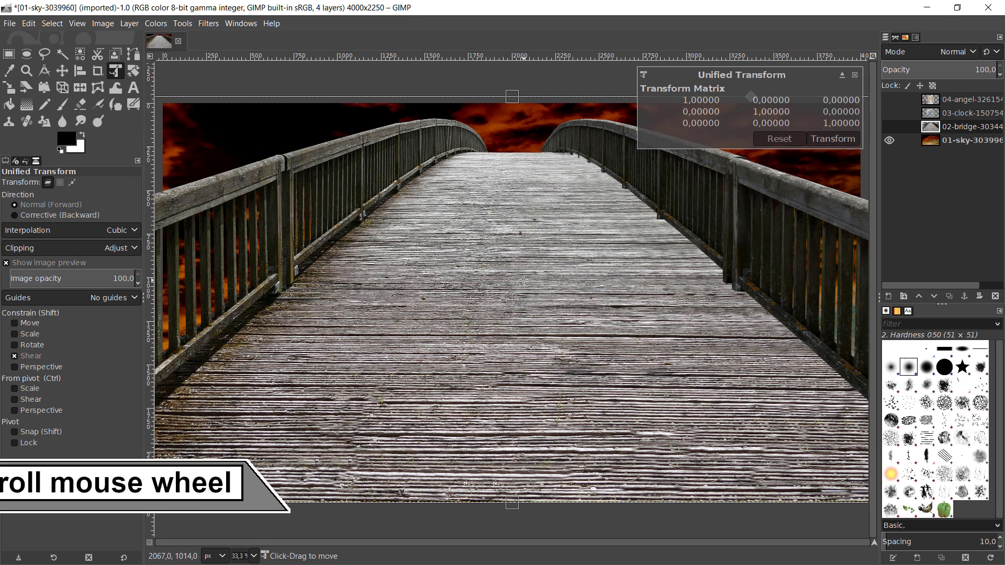
key(ctrl)
scroll(523, 281, down, 2)
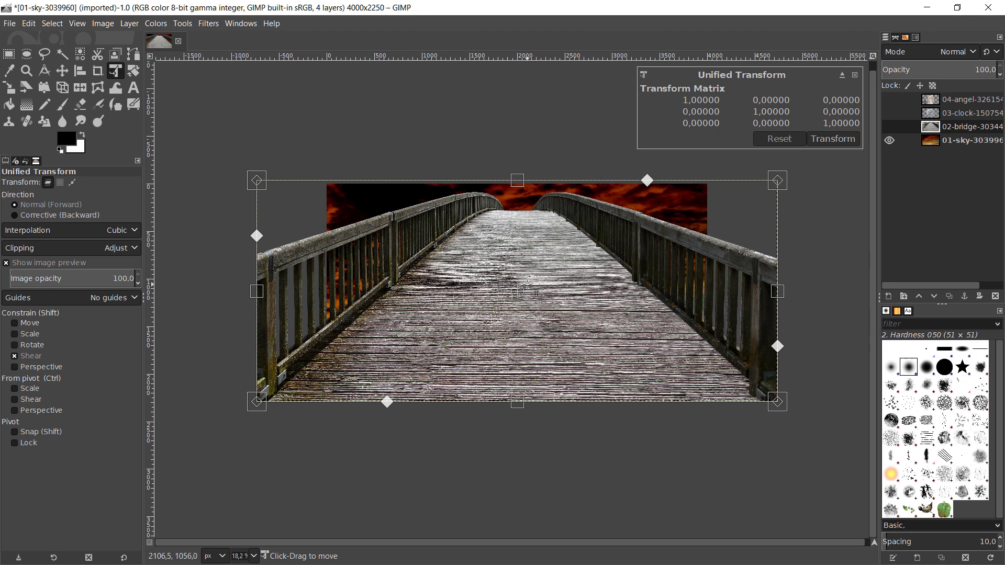
Scale the bridge's sides inward and its top down into a low strip, then fit the image.
drag(257, 291, 322, 291)
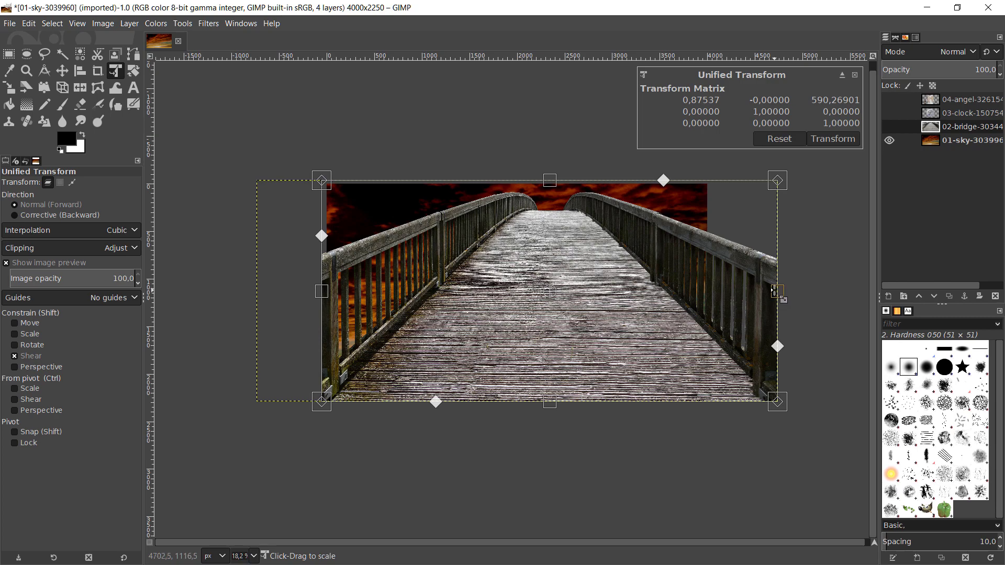
drag(775, 291, 711, 291)
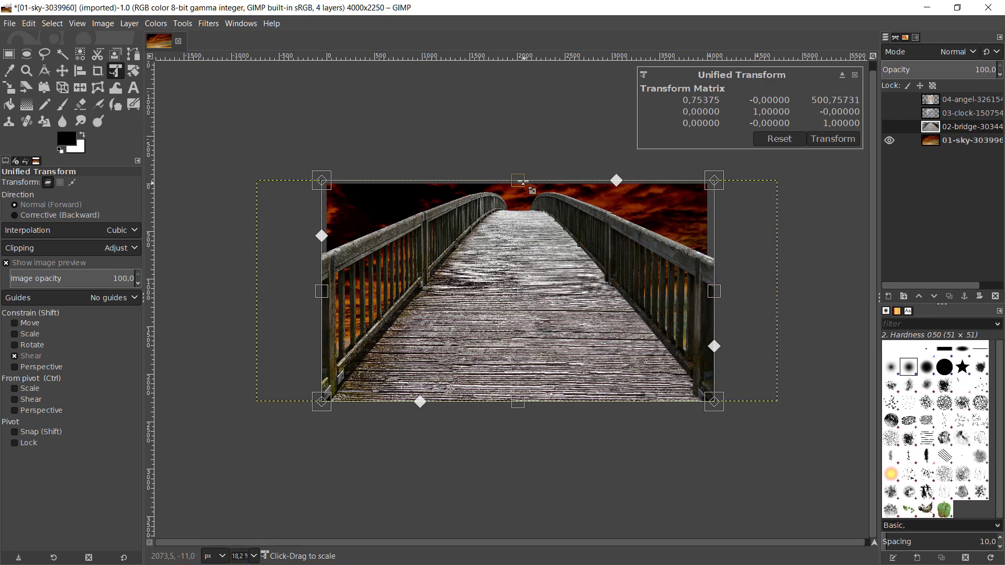
drag(520, 183, 526, 324)
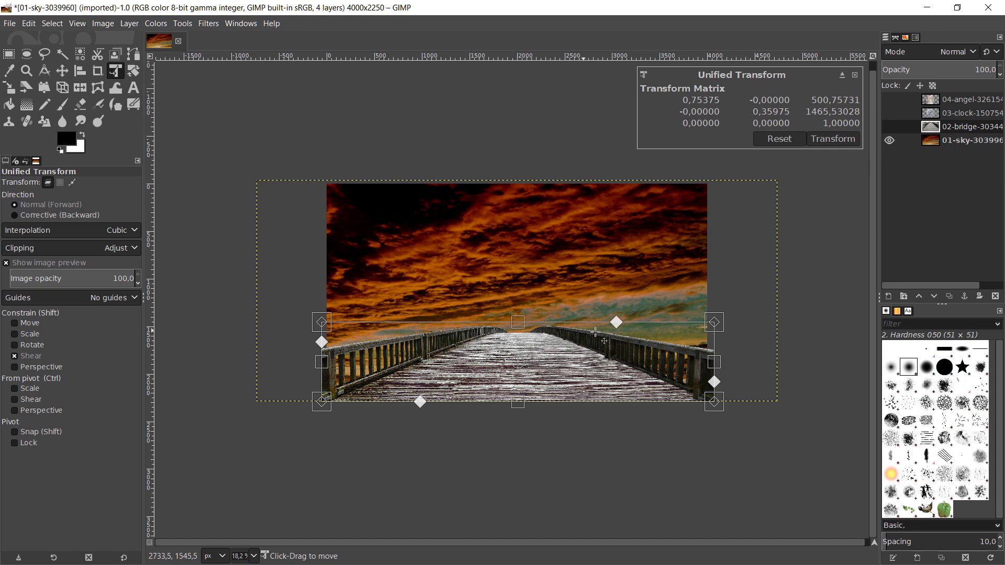
click(834, 139)
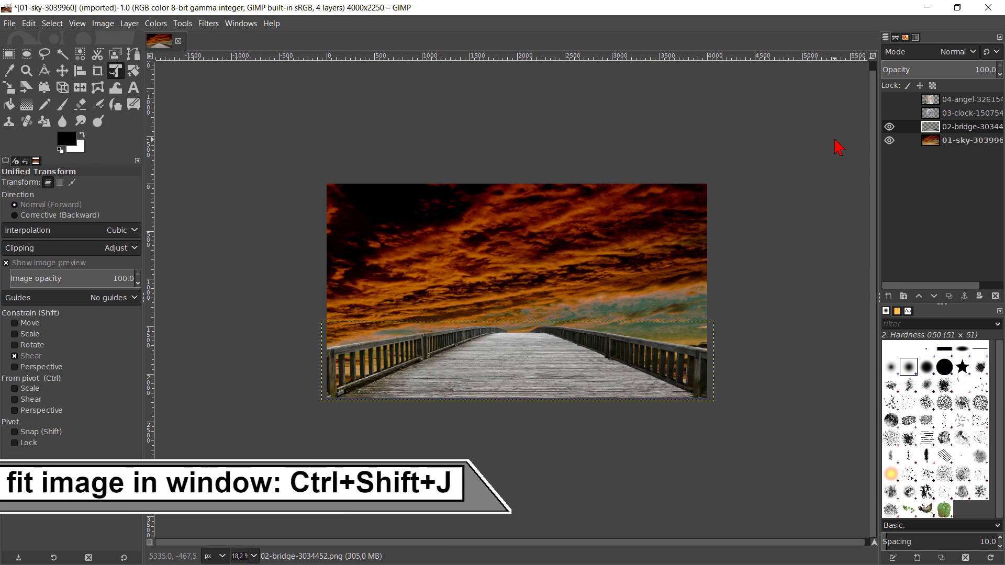
key(ctrl+shift+j)
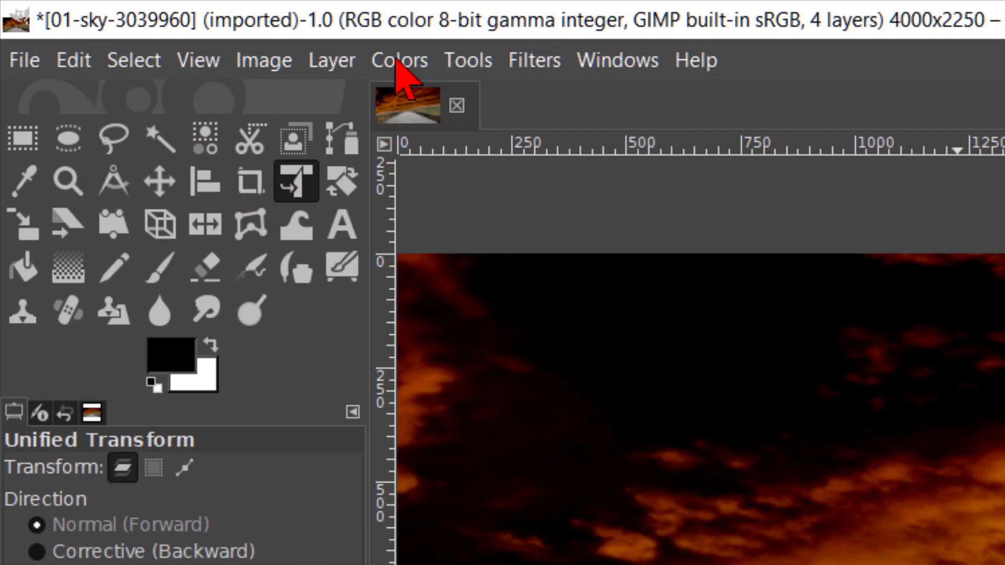
Darken the bridge's shadows with Curves, then load its outline with Alpha to Selection.
click(396, 59)
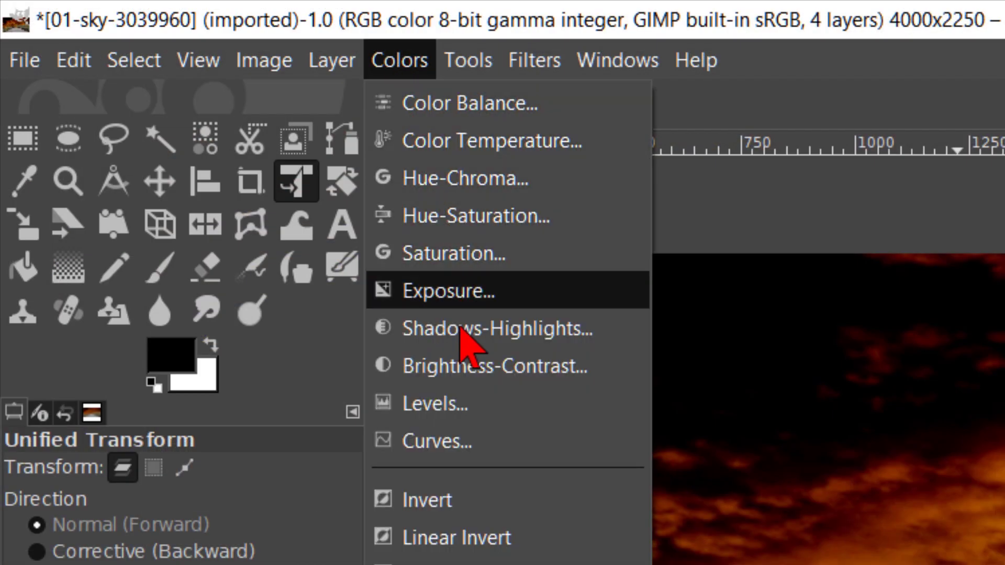
click(469, 441)
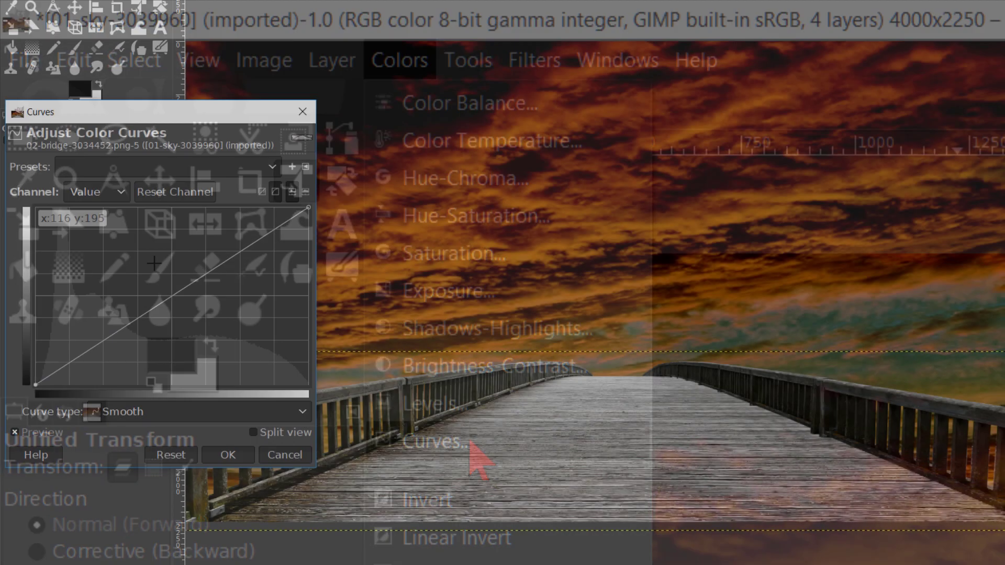
drag(101, 340, 113, 372)
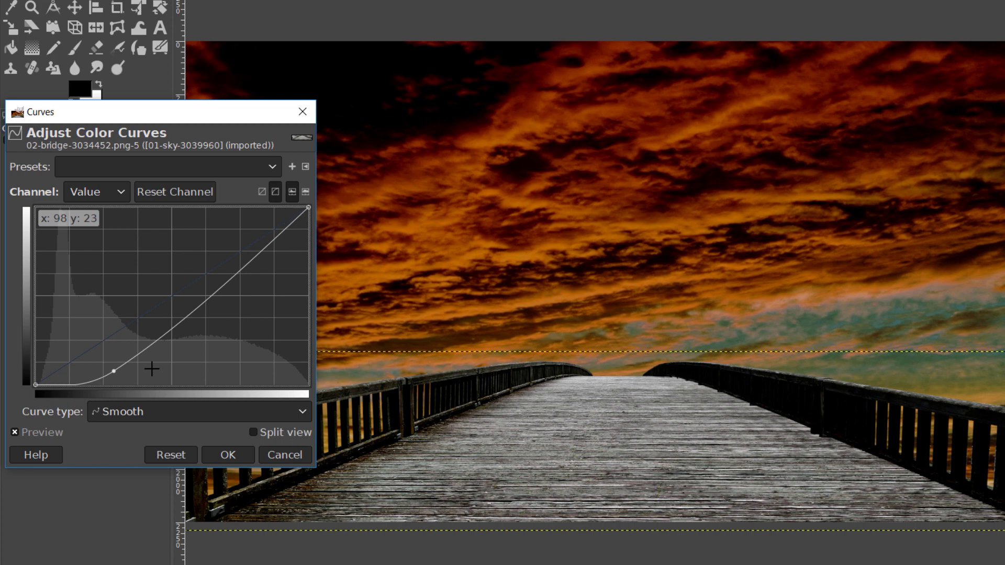
click(229, 454)
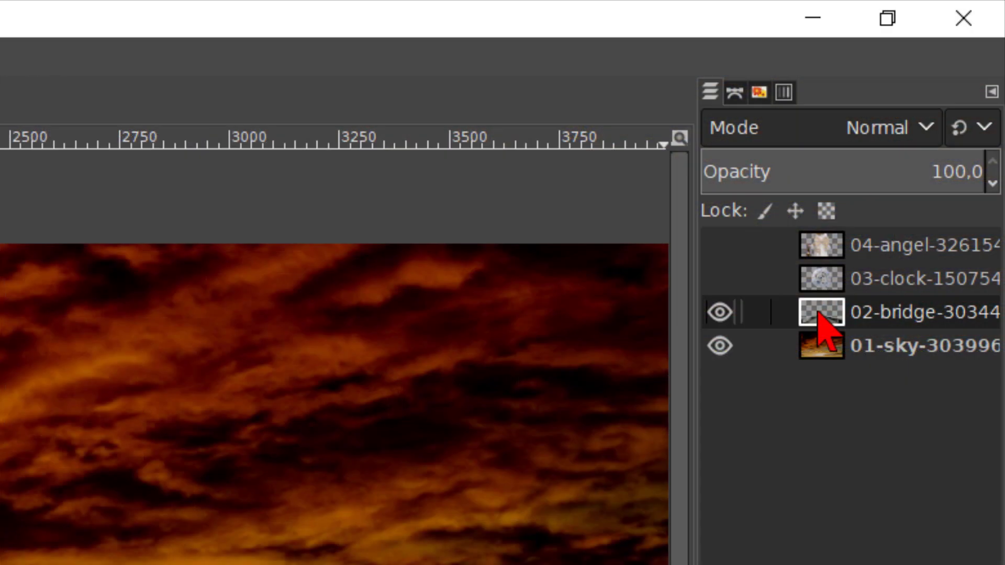
right_click(819, 314)
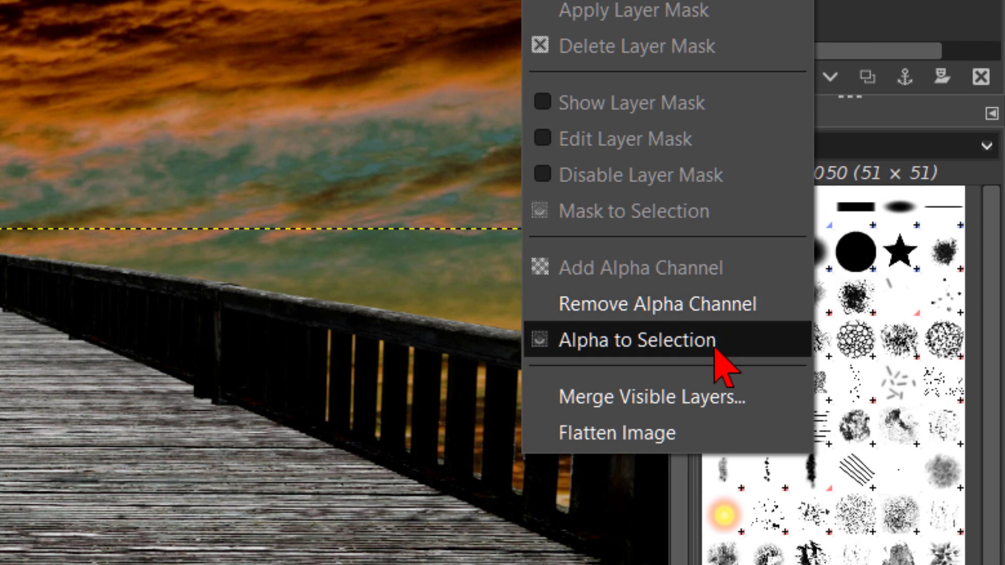
click(715, 345)
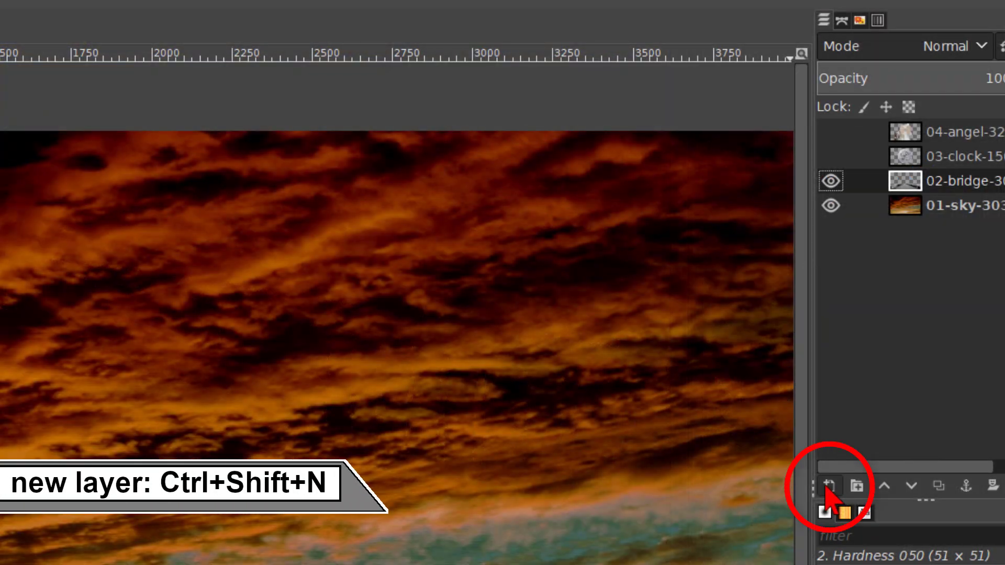
Add a new layer named 'bridge color' filled with transparency.
click(829, 487)
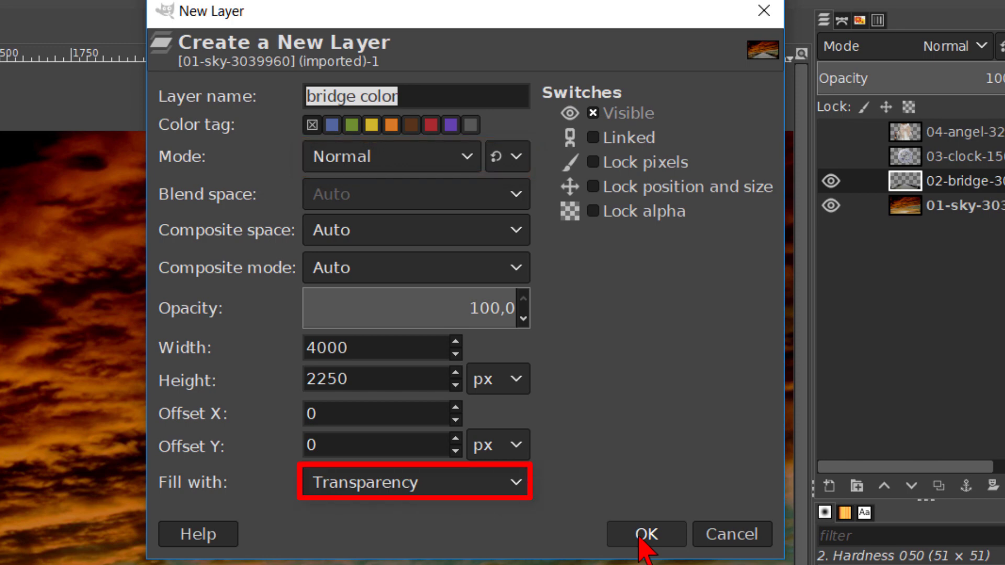
click(641, 535)
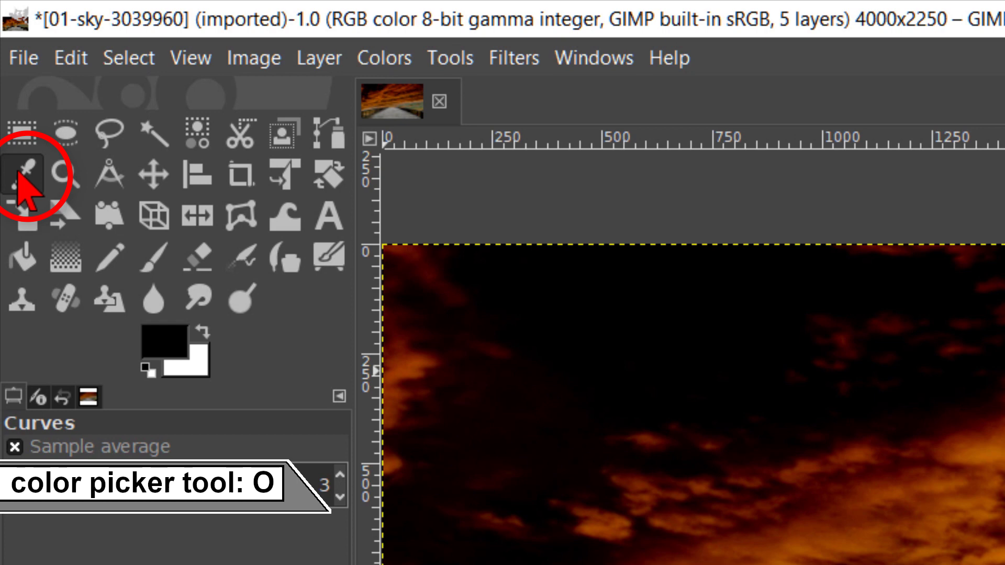
Sample the sky's orange from all visible layers and fill the bridge selection with it.
click(19, 174)
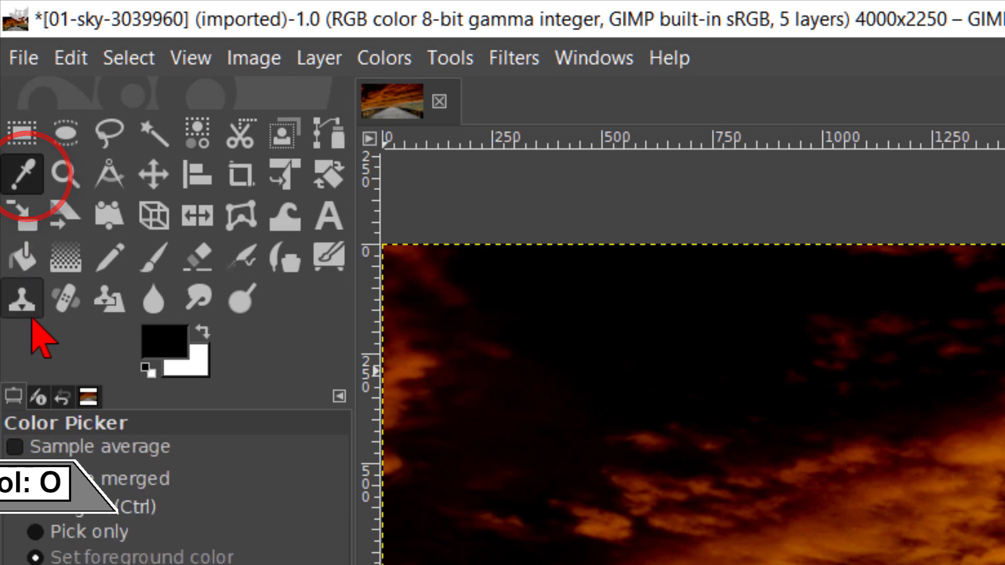
click(119, 478)
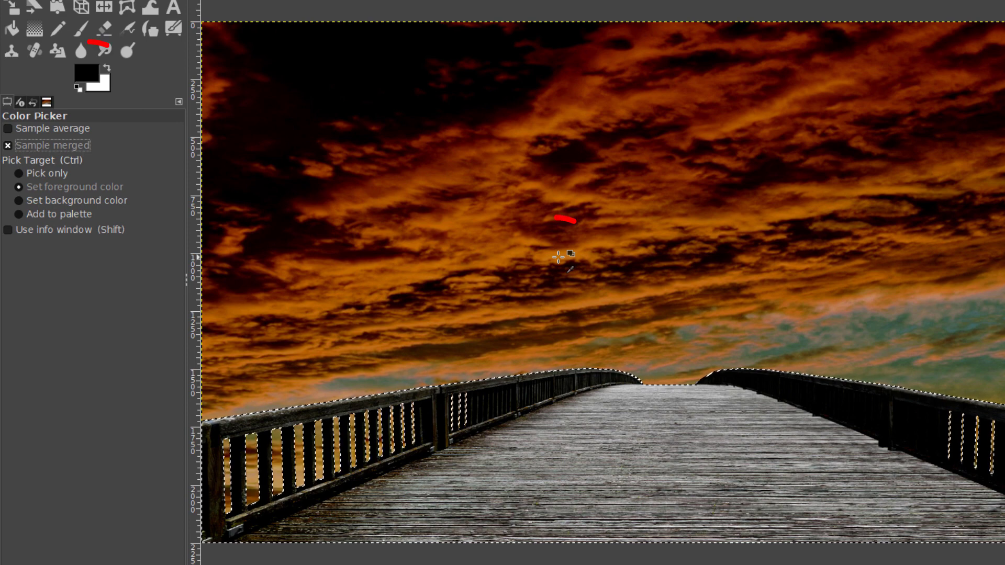
click(558, 257)
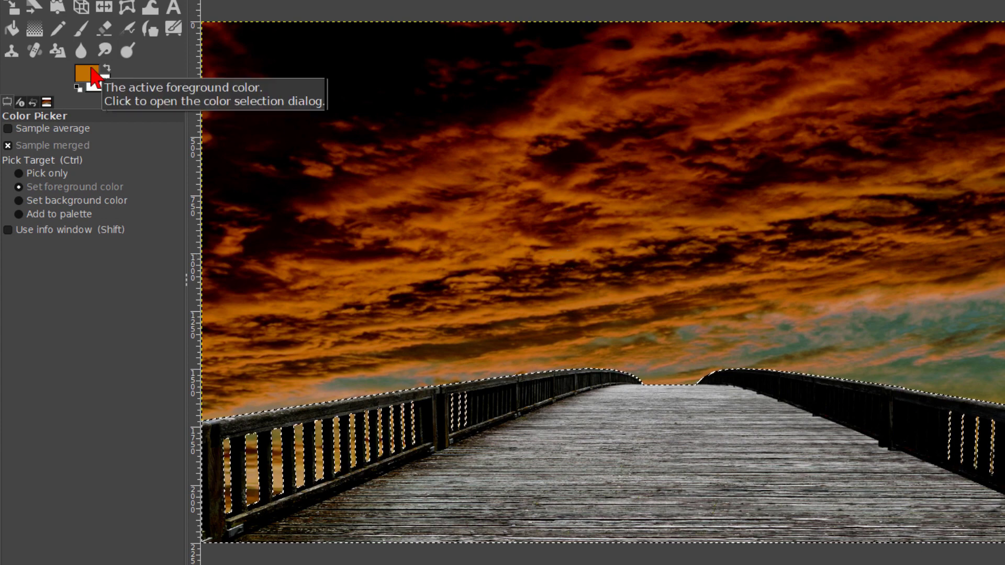
drag(93, 75, 466, 355)
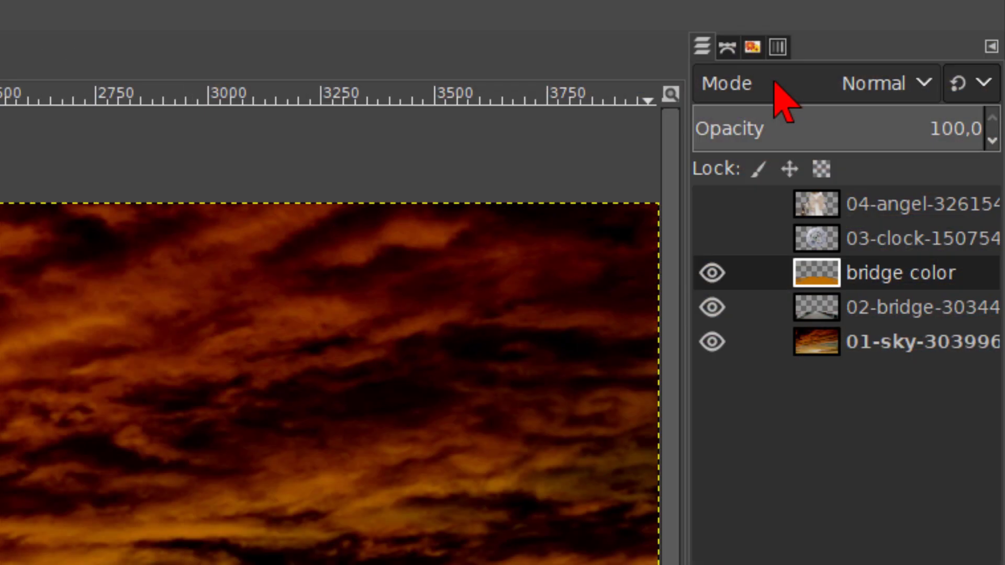
Set the bridge color layer to Overlay mode at 70 opacity.
click(777, 86)
scroll(770, 115, down, 6)
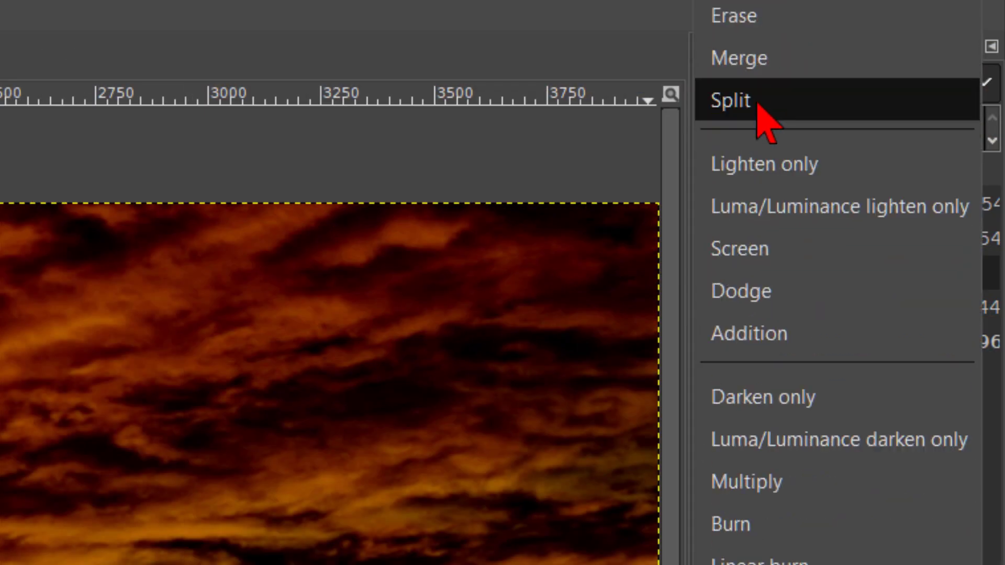
scroll(764, 121, down, 2)
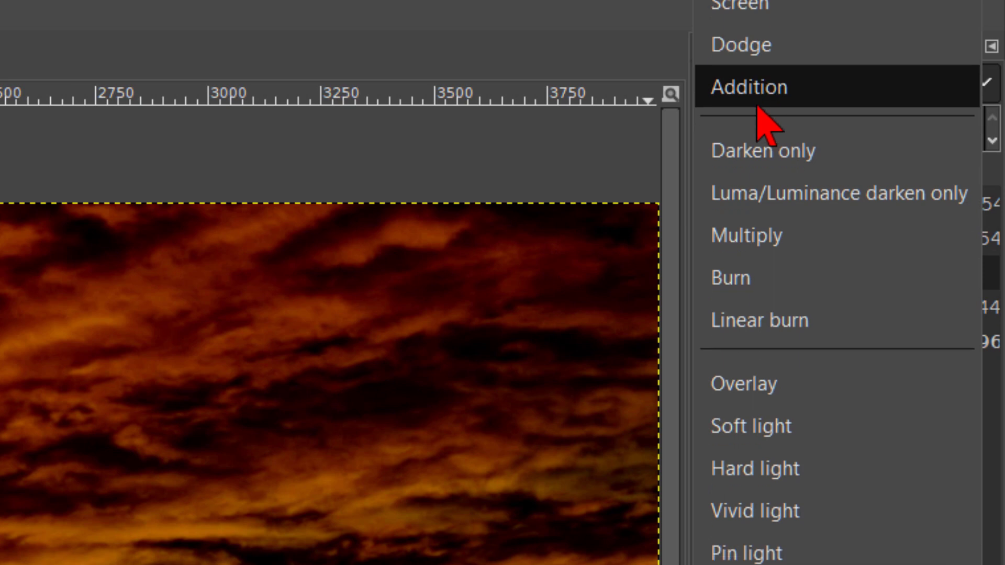
click(765, 395)
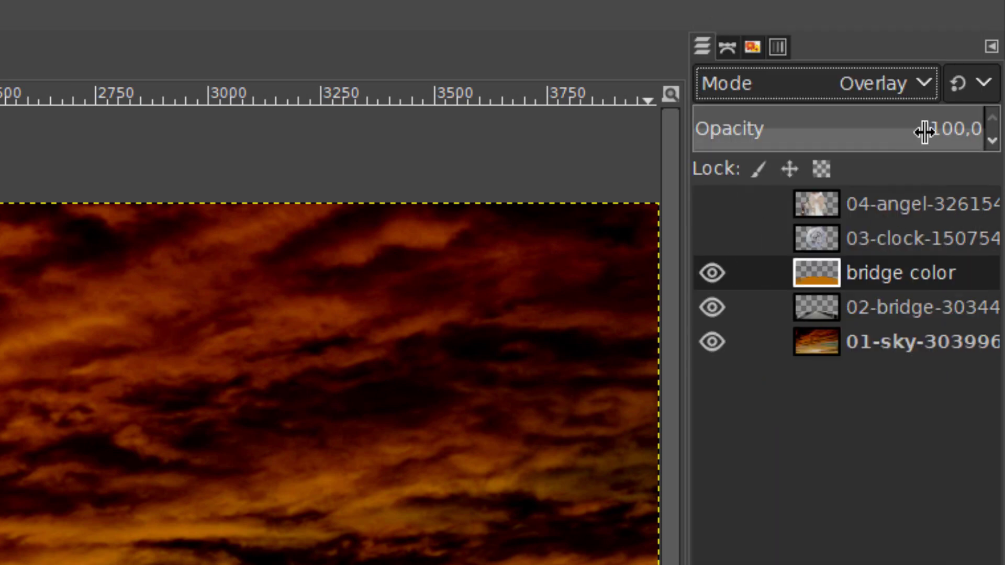
click(952, 130)
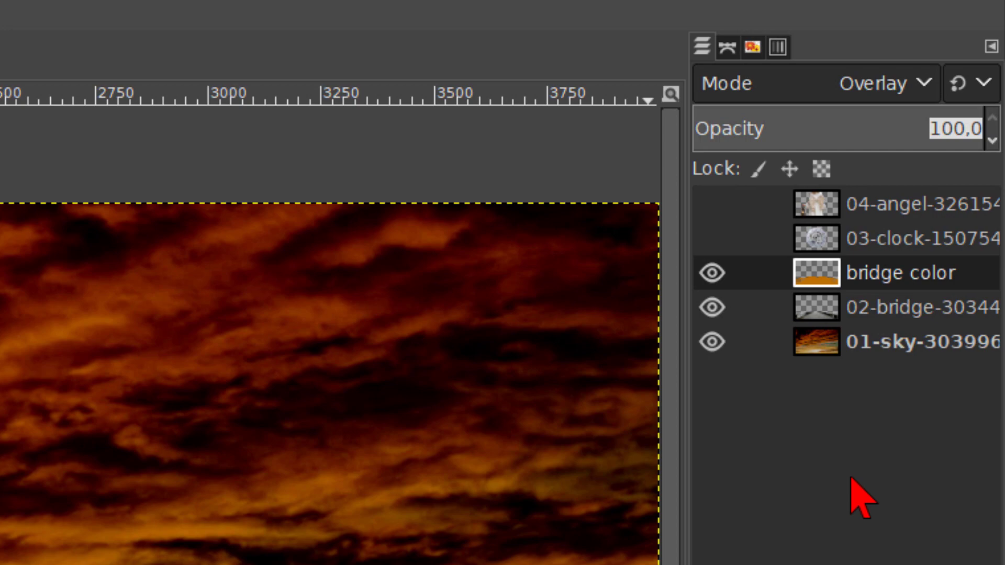
text(70)
key(Return)
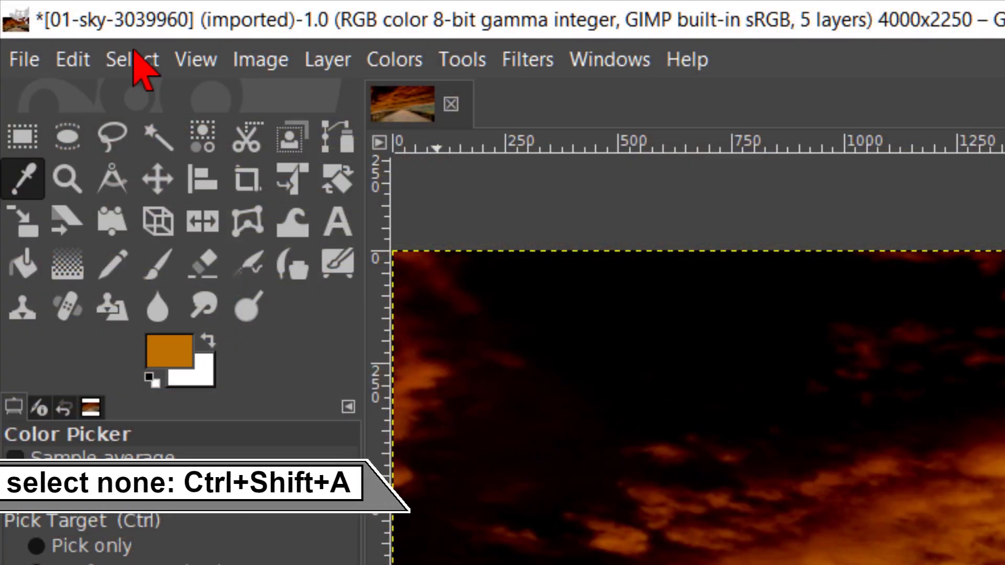
Deselect all, show the 03-clock layer and lower it twice beneath the bridge layers.
click(137, 55)
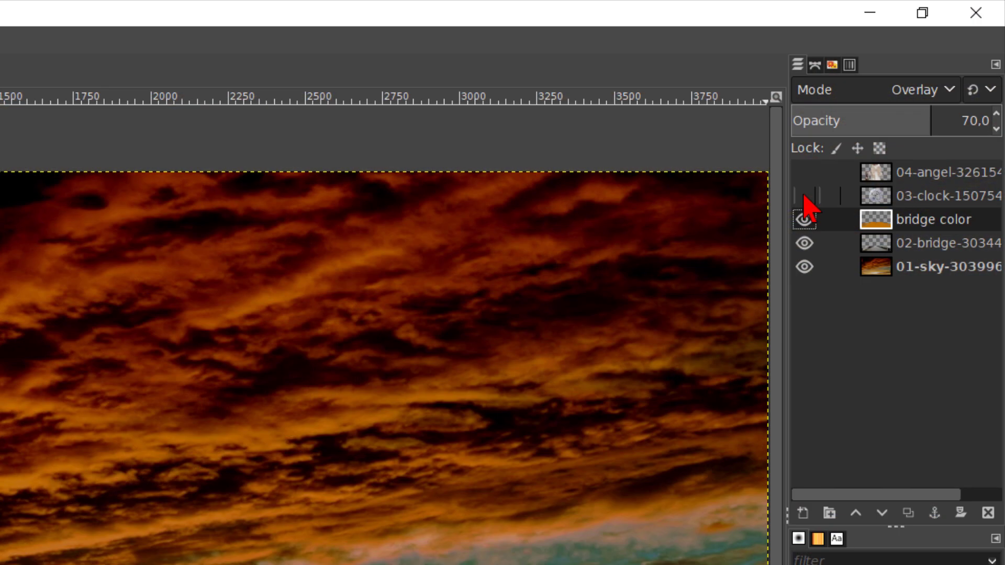
click(805, 196)
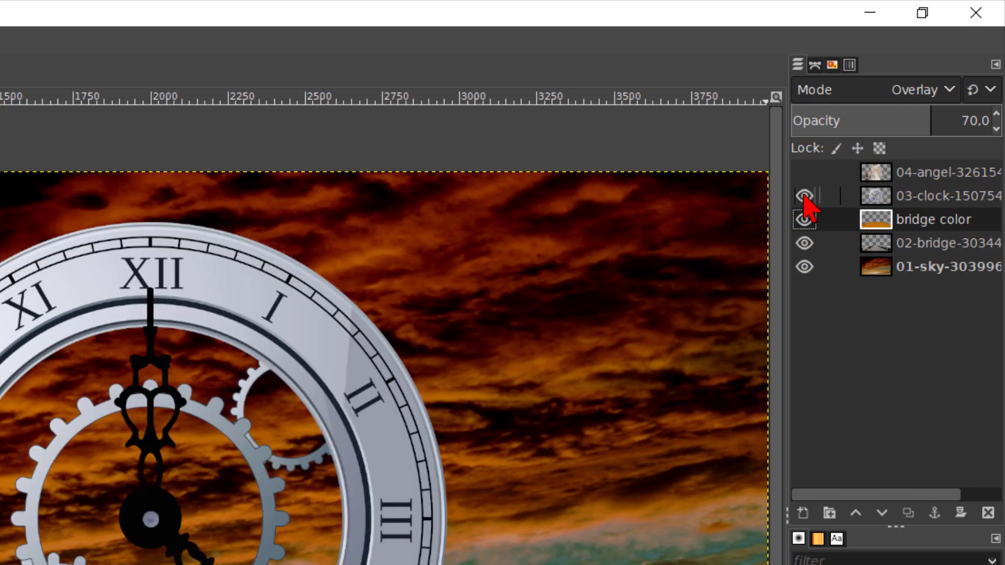
click(875, 206)
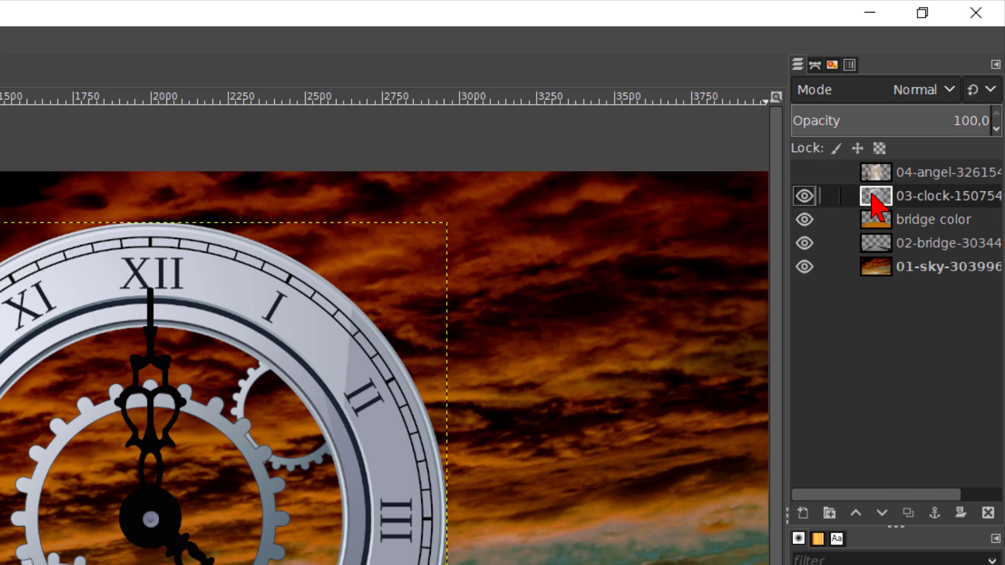
click(884, 514)
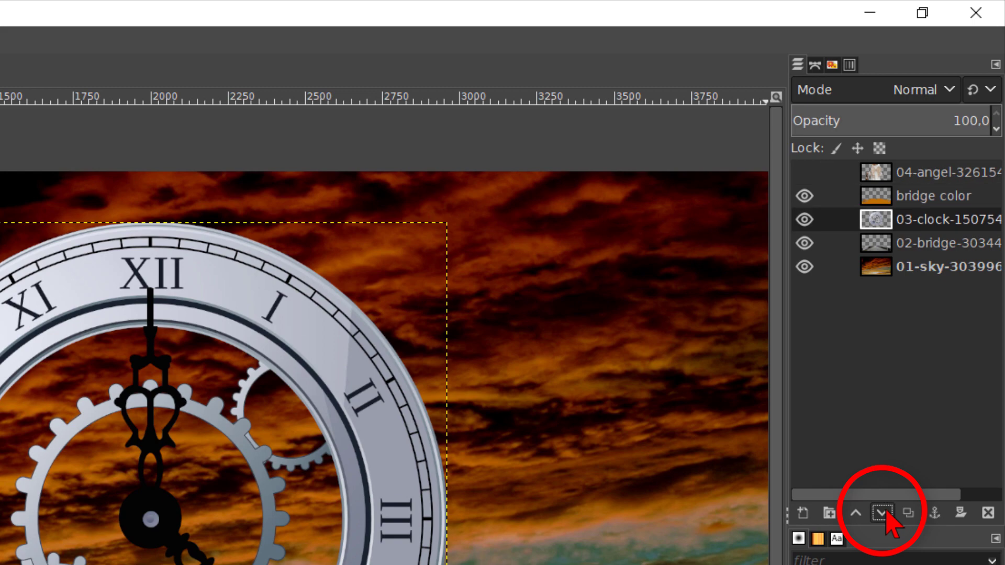
click(883, 514)
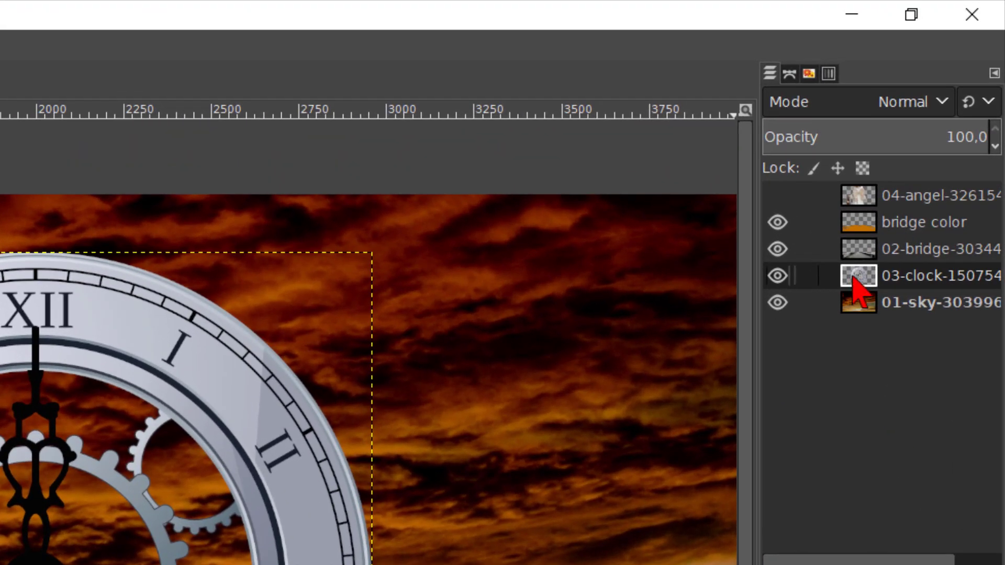
Load the clock's outline as a selection and add a new layer named 'clock color'.
right_click(857, 291)
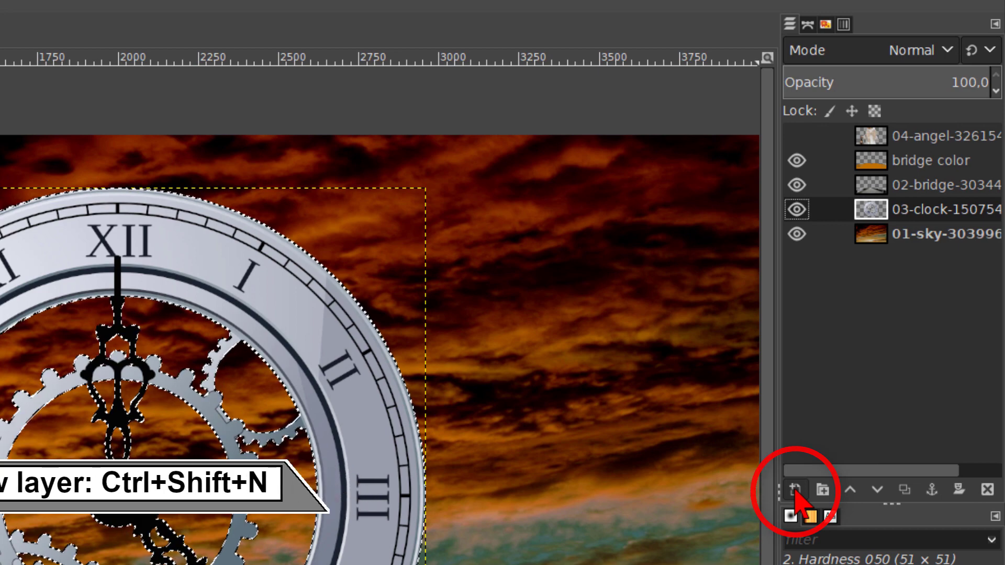
click(795, 491)
text(clo)
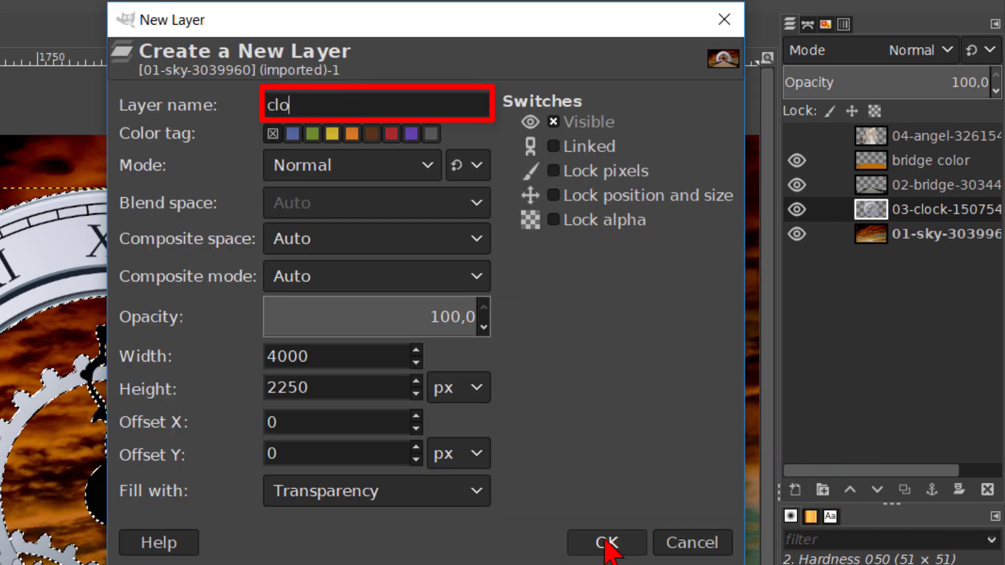
text(ck color)
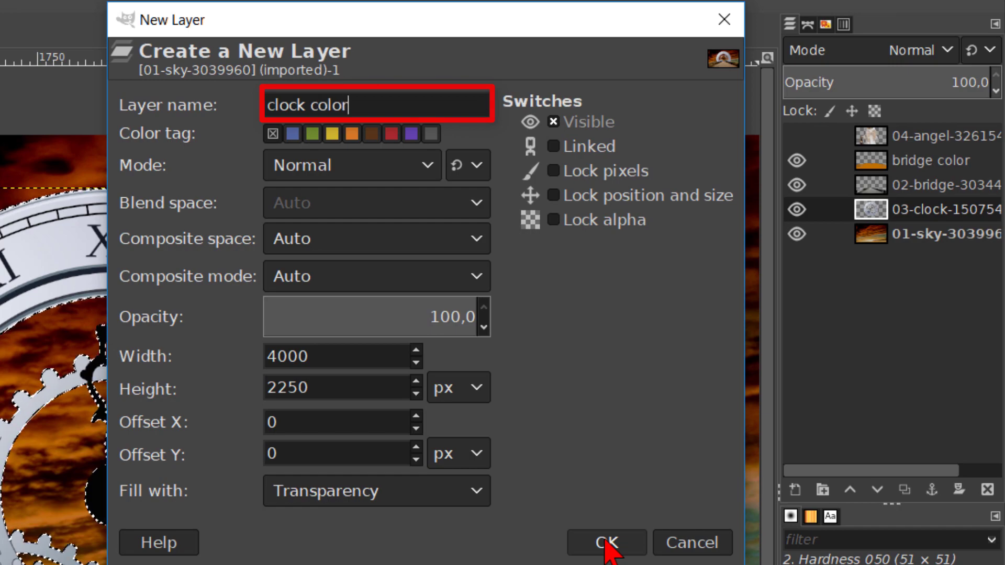
click(608, 545)
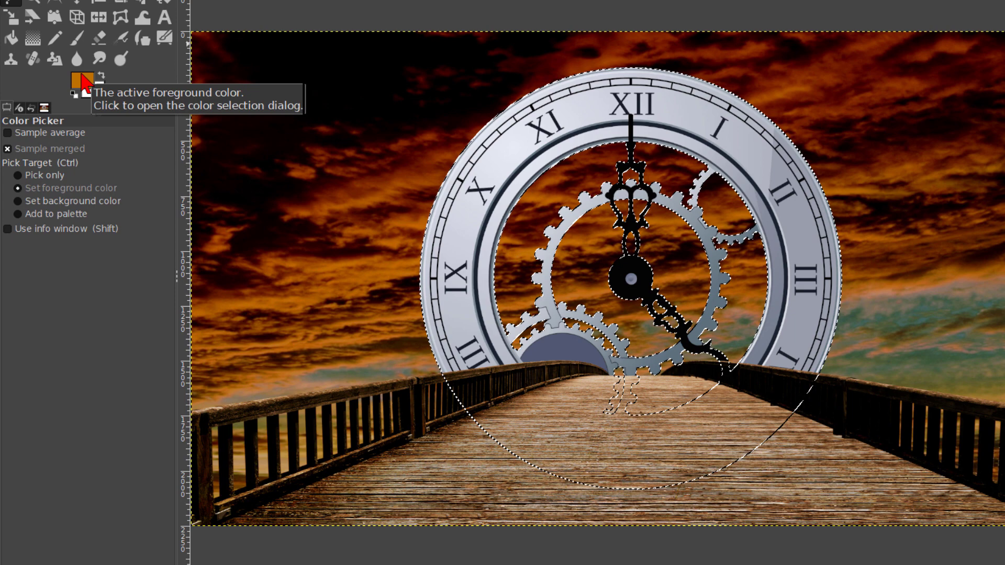
Fill the clock outline with orange and set the layer mode to Multiply.
drag(82, 79, 449, 226)
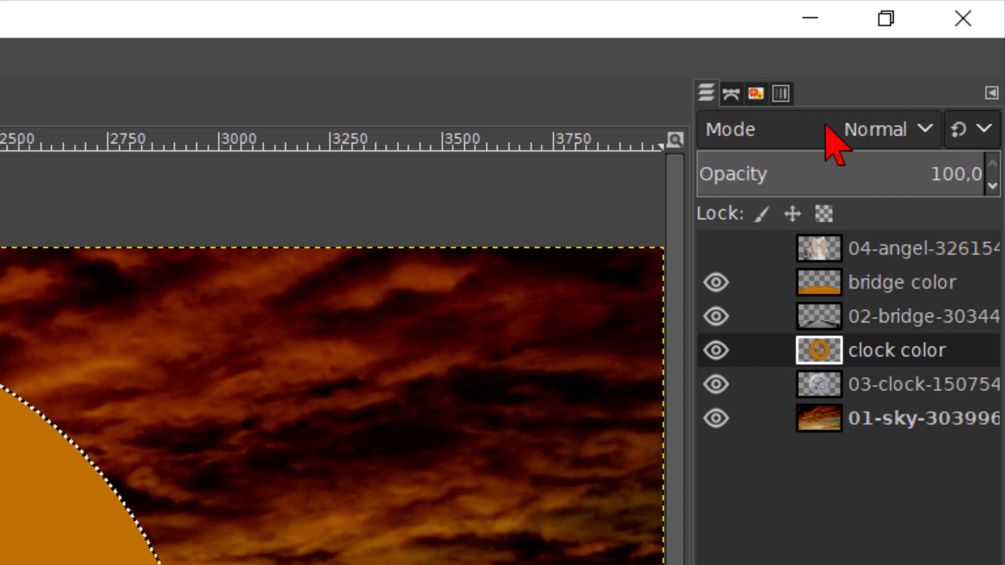
click(836, 145)
scroll(833, 144, down, 3)
scroll(826, 128, down, 3)
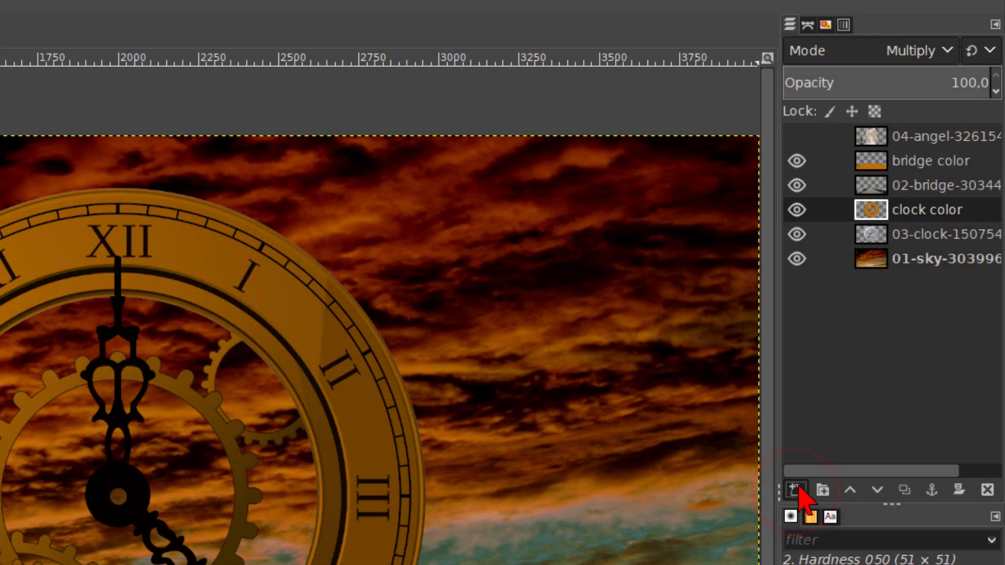
Create a new 'super nova' layer and raise it above bridge color.
click(796, 490)
text(super no)
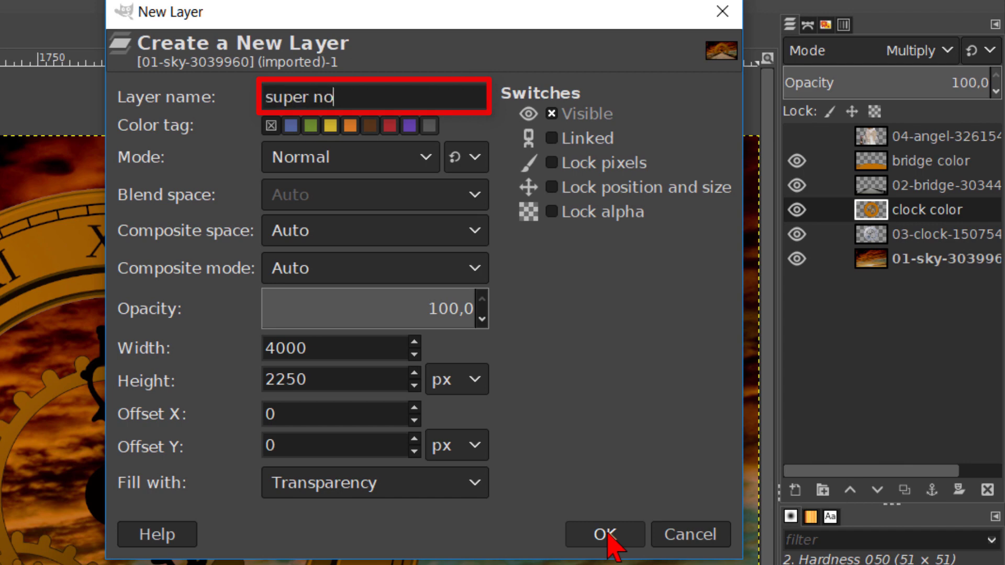
text(va)
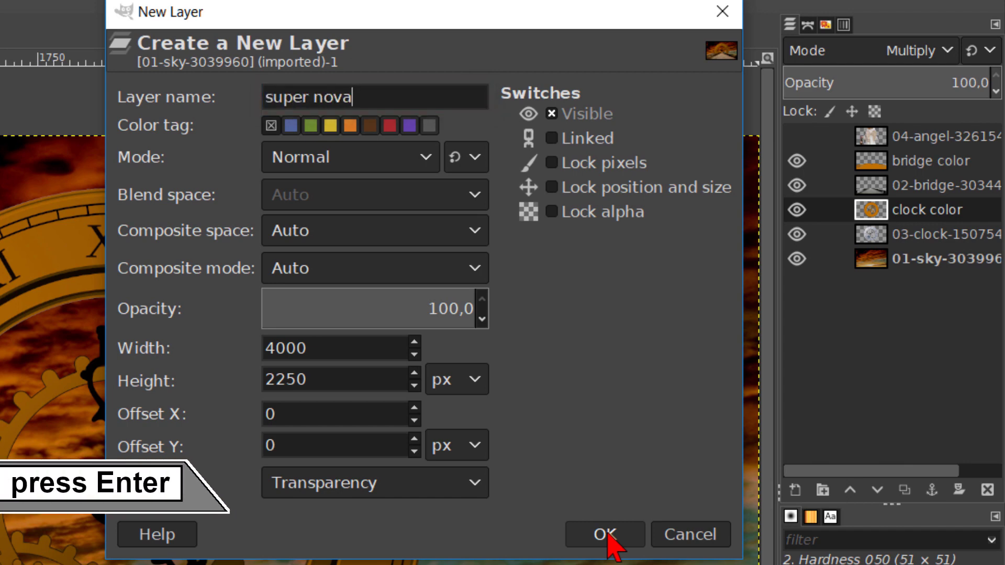
key(Return)
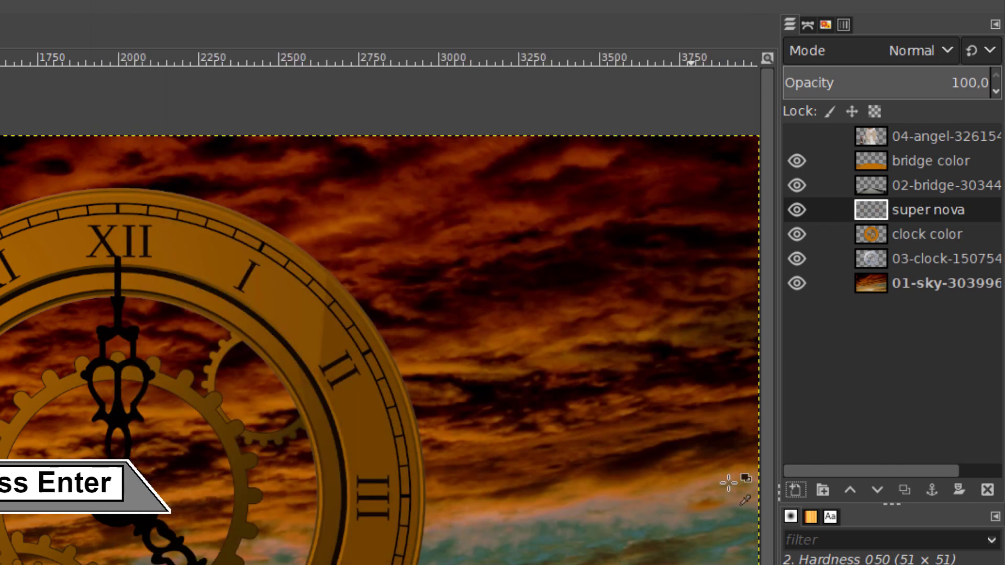
click(851, 492)
click(851, 492)
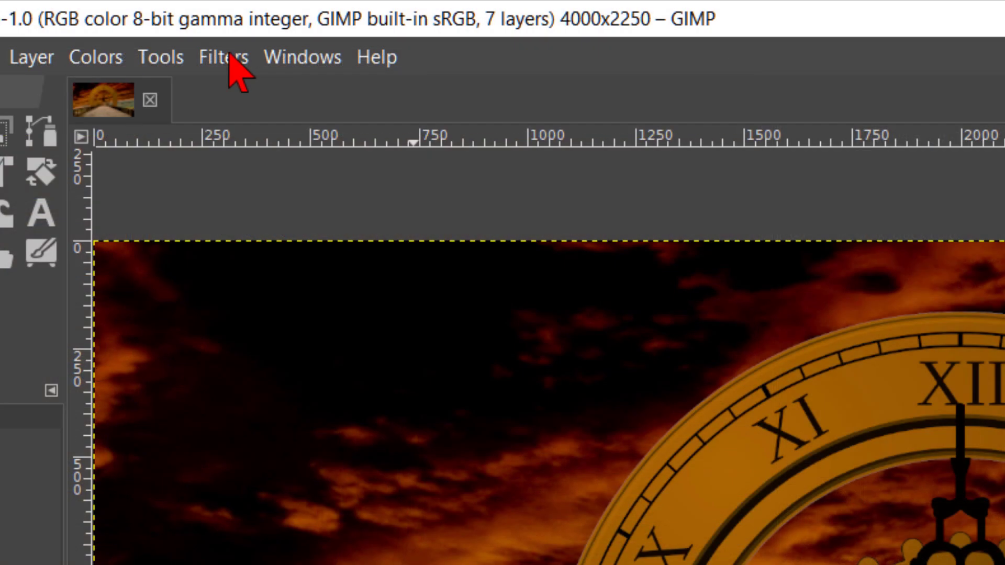
Render an orange Supernova centred low in the clock face with radius 500.
click(231, 58)
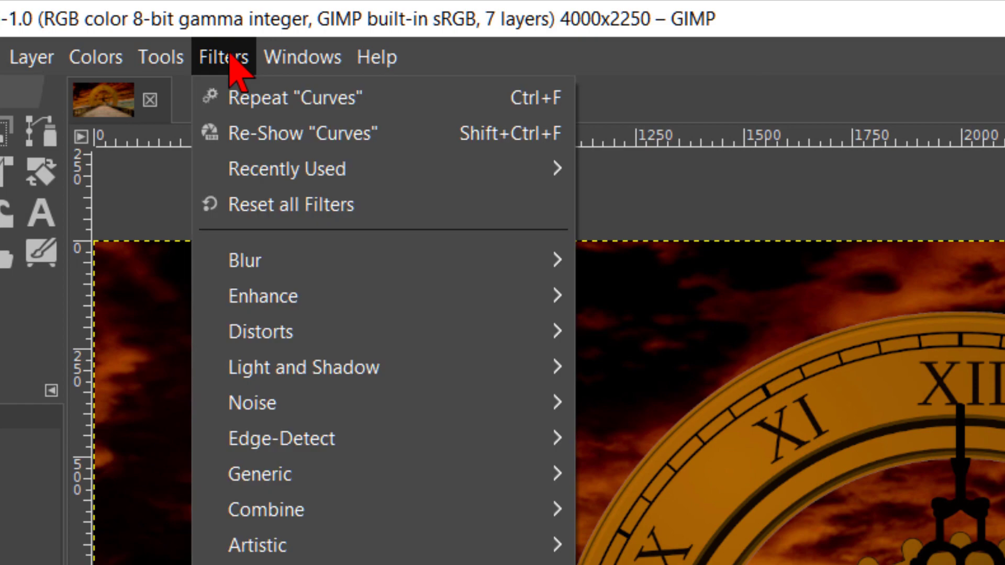
mouse_move(415, 375)
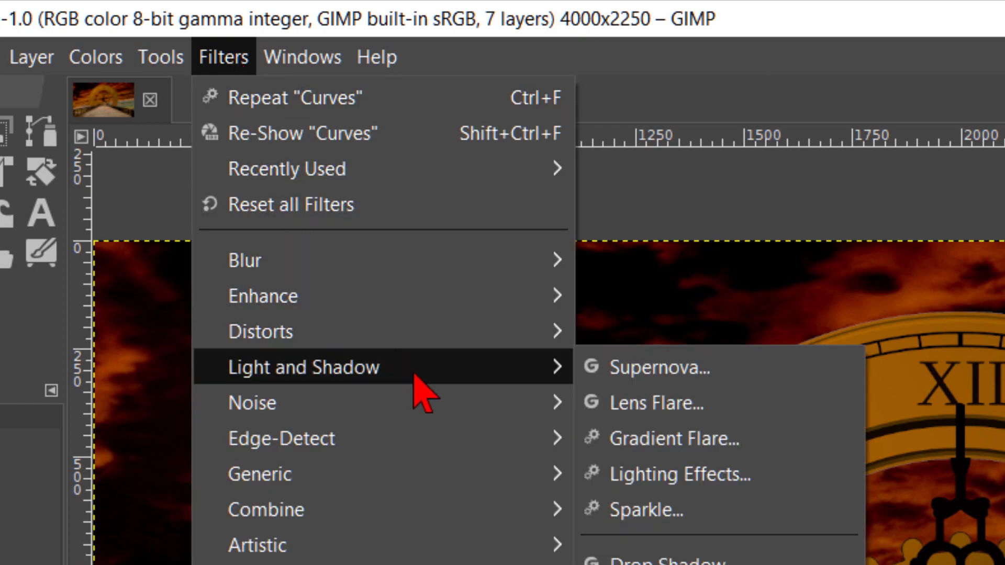
click(649, 369)
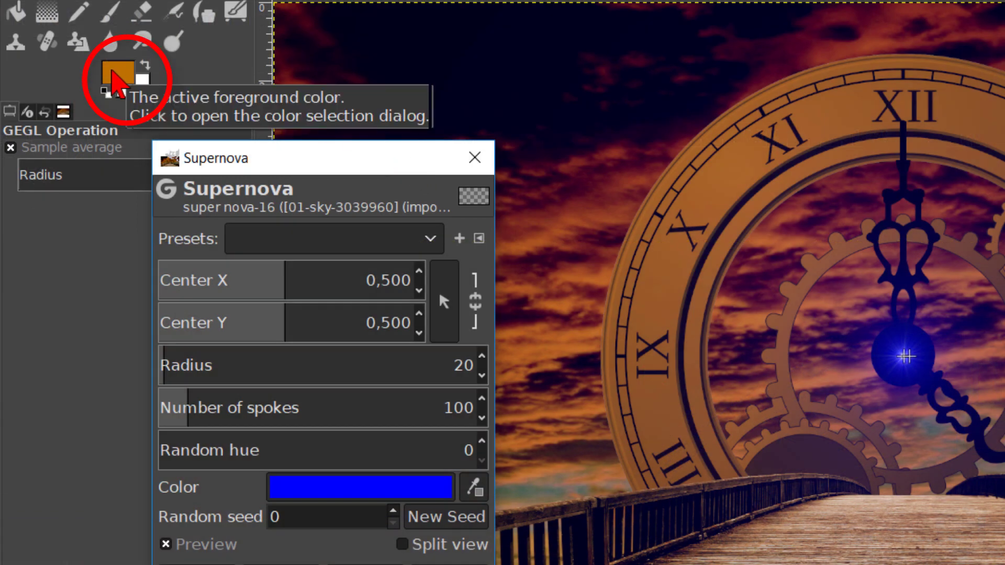
click(113, 73)
drag(113, 74, 354, 489)
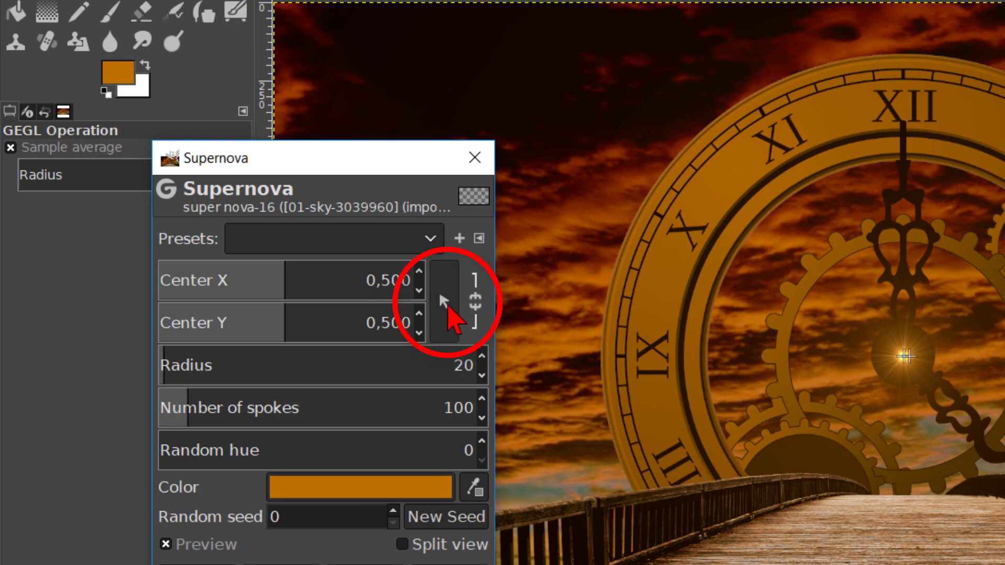
click(446, 306)
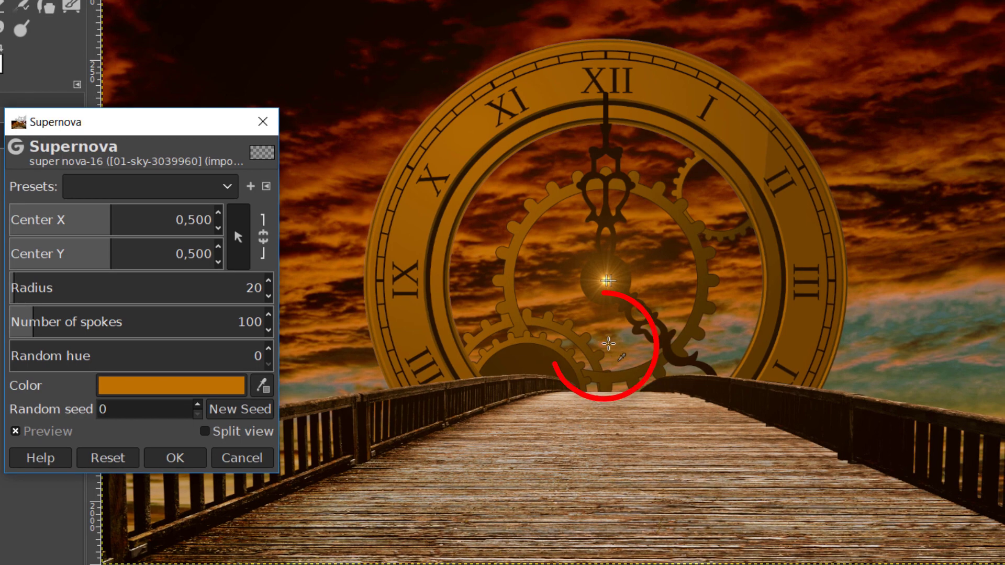
click(609, 344)
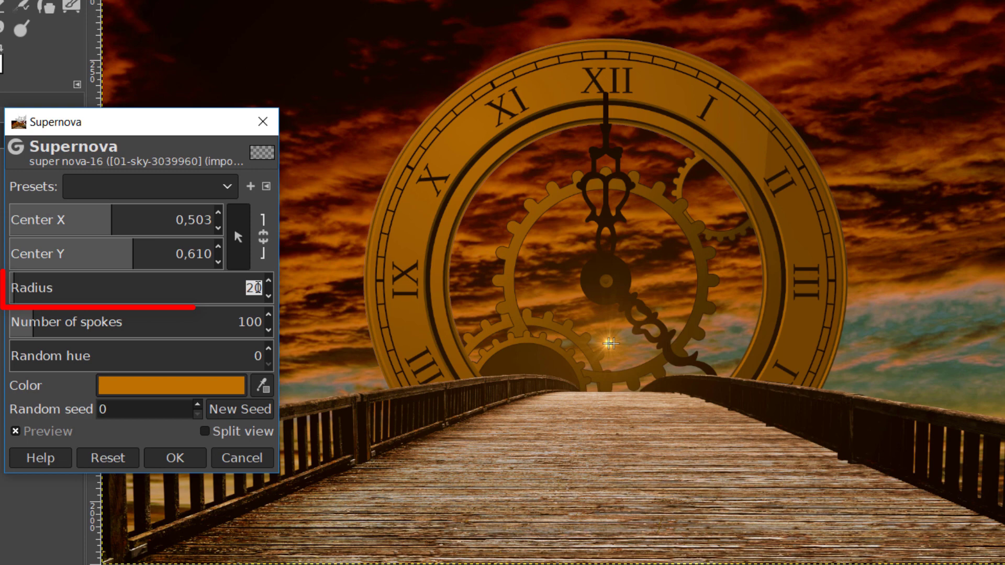
text(500)
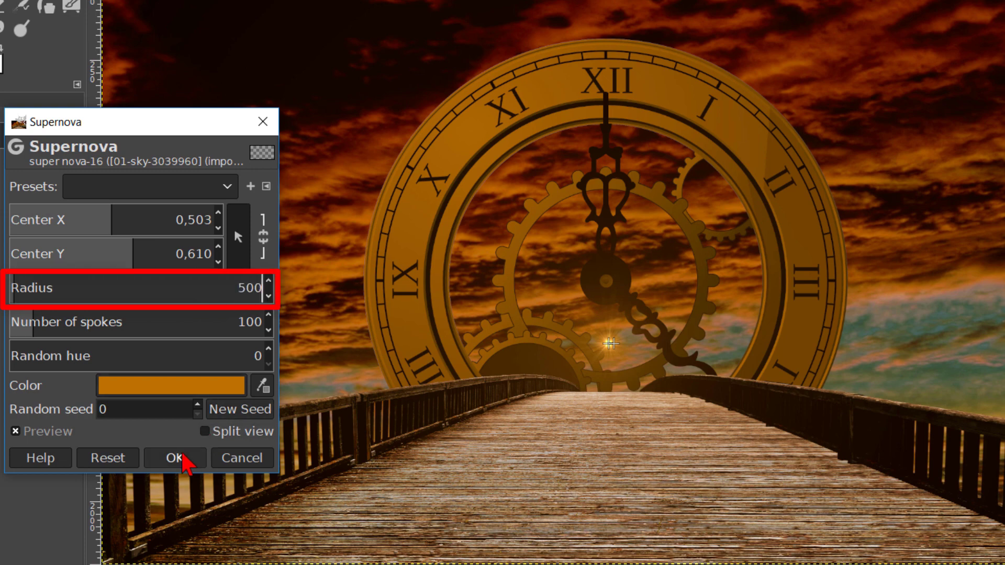
key(Return)
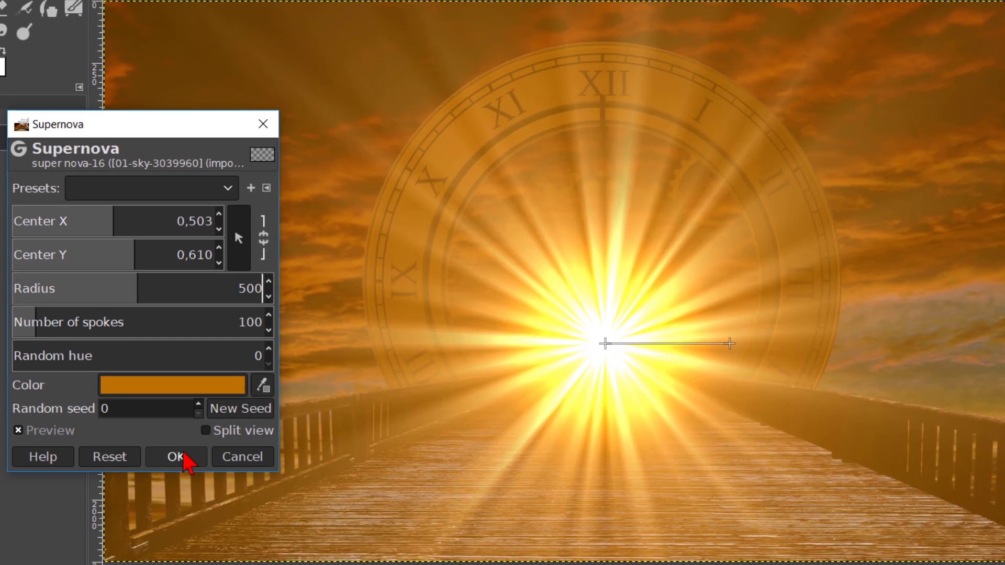
click(182, 460)
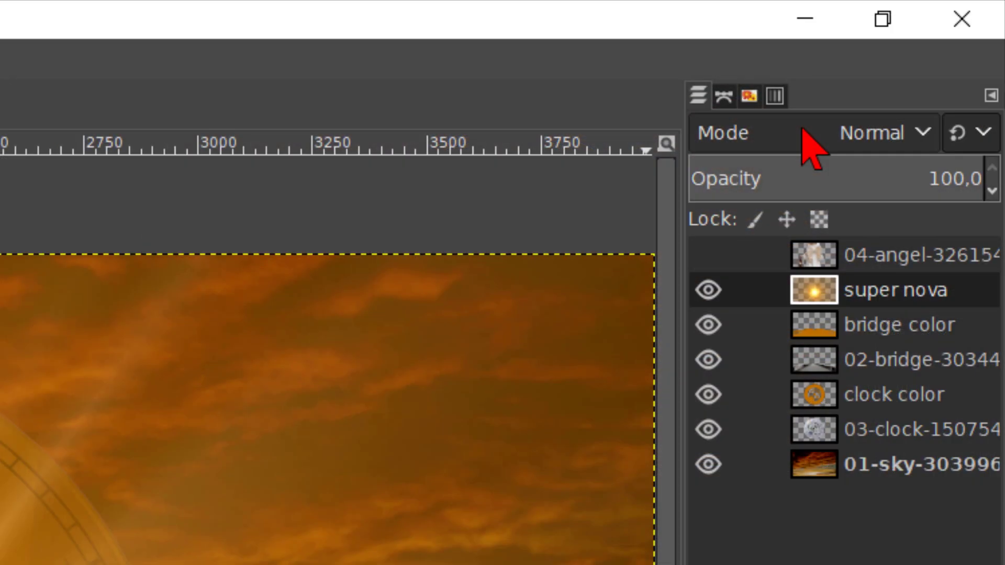
Set the super nova layer's blend mode to Grain merge.
click(805, 132)
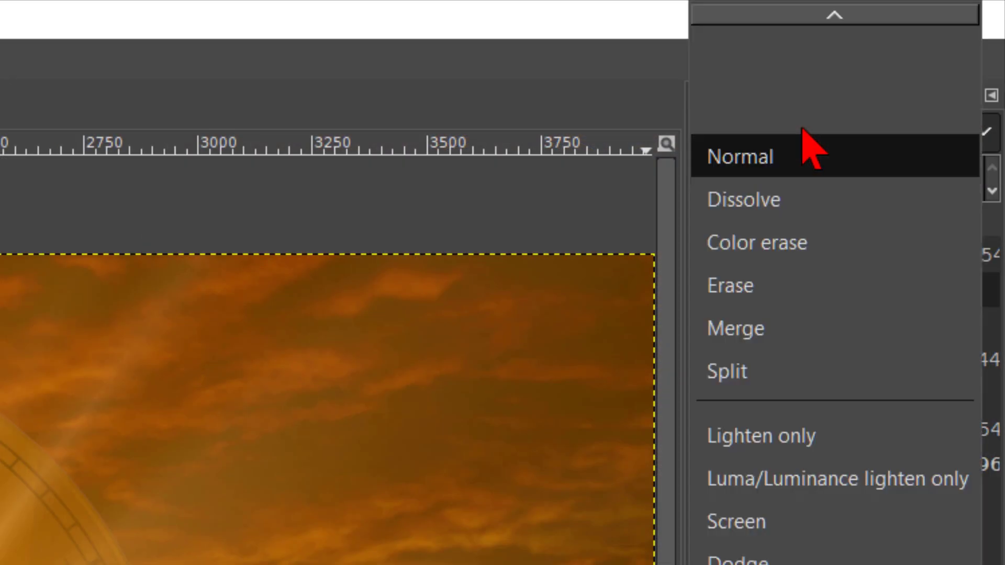
scroll(812, 163, down, 5)
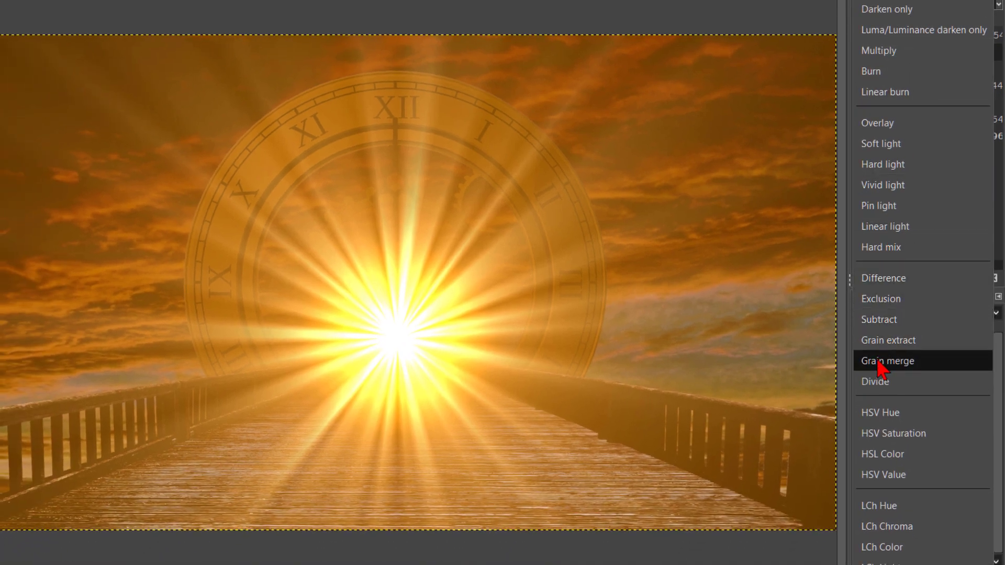
click(878, 361)
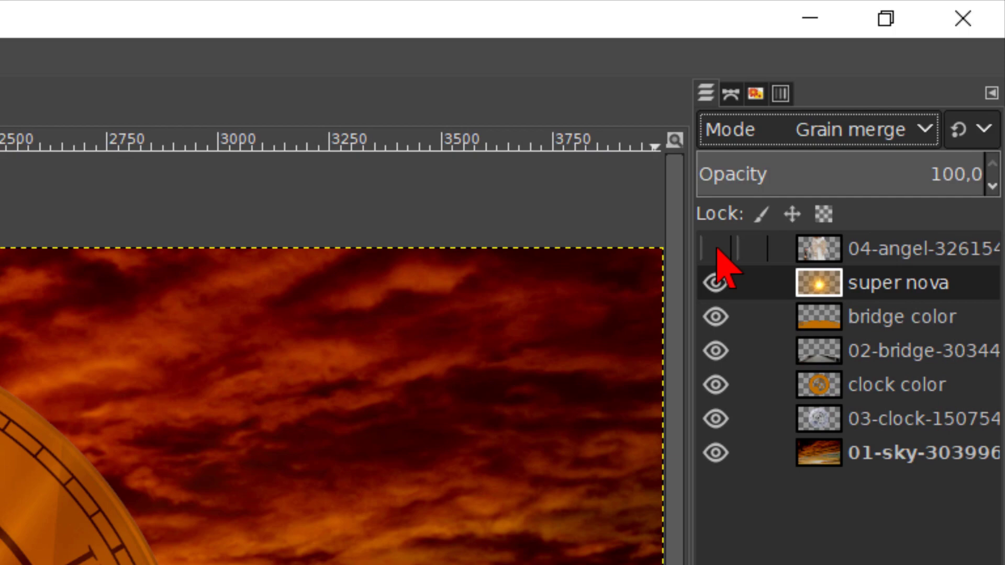
Make the 04-angel layer visible and active, and start a Unified Transform on it.
click(717, 249)
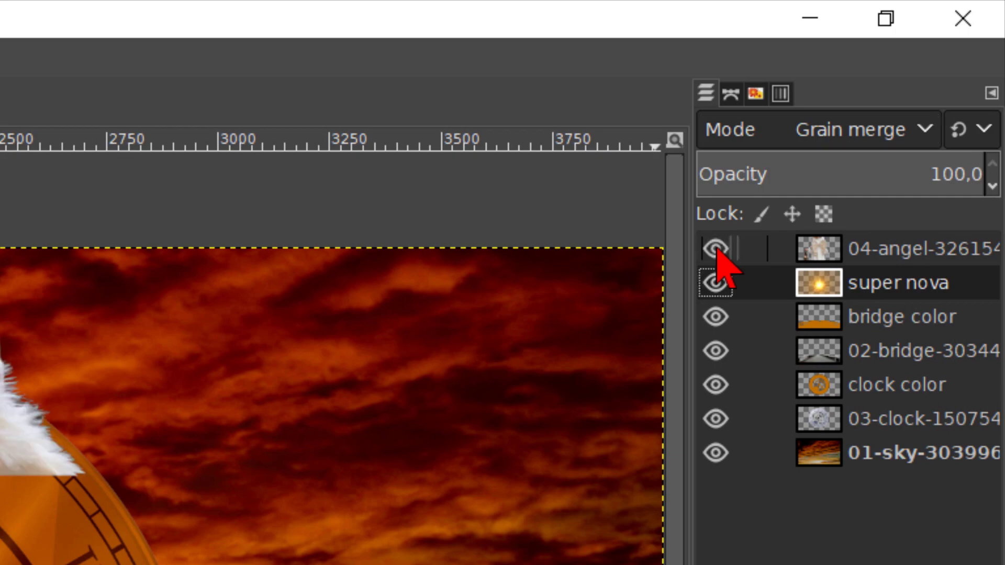
click(813, 251)
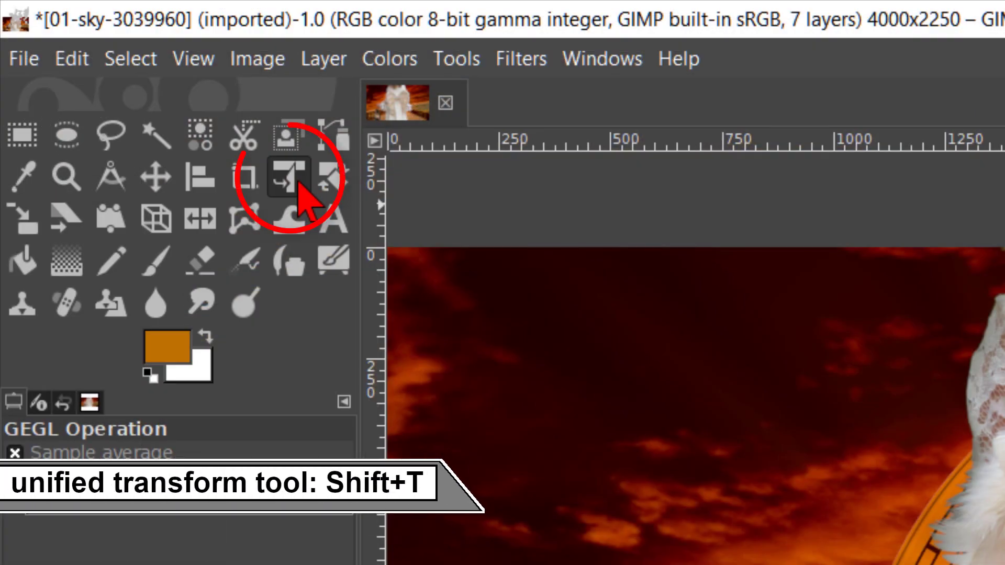
click(299, 182)
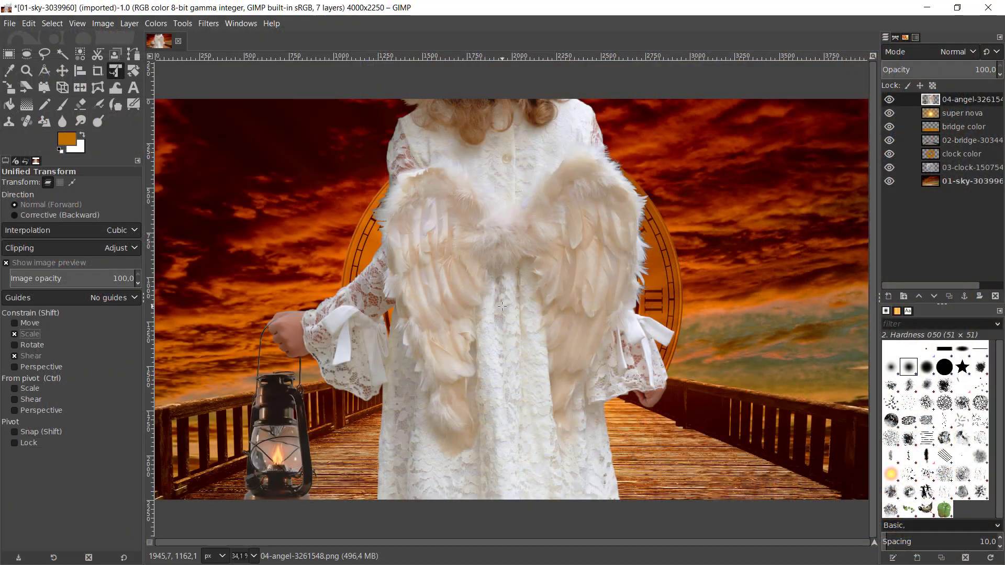
click(502, 306)
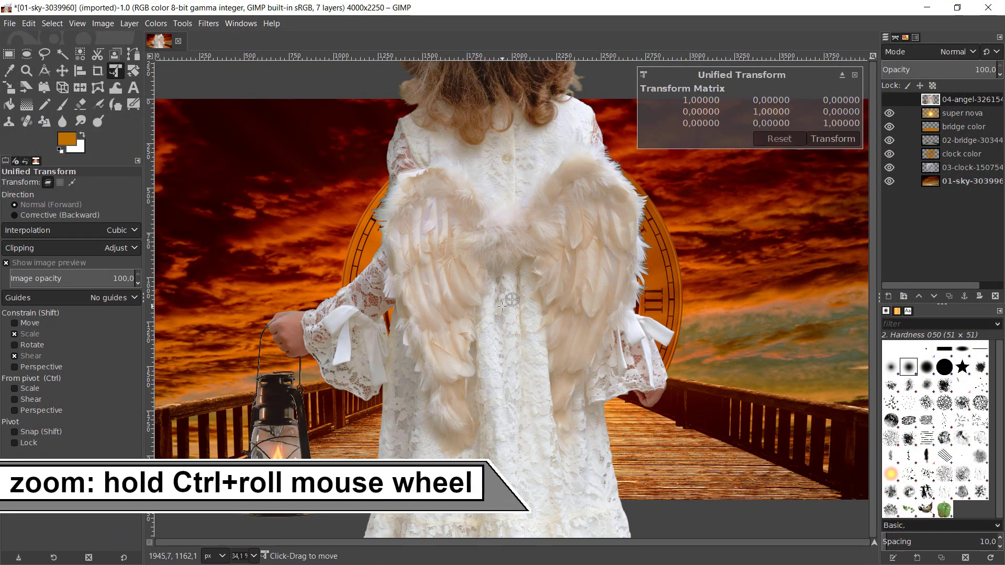
Scale the angel down to about a third, place it on the bridge near the clock, and apply.
scroll(502, 306, down, 3)
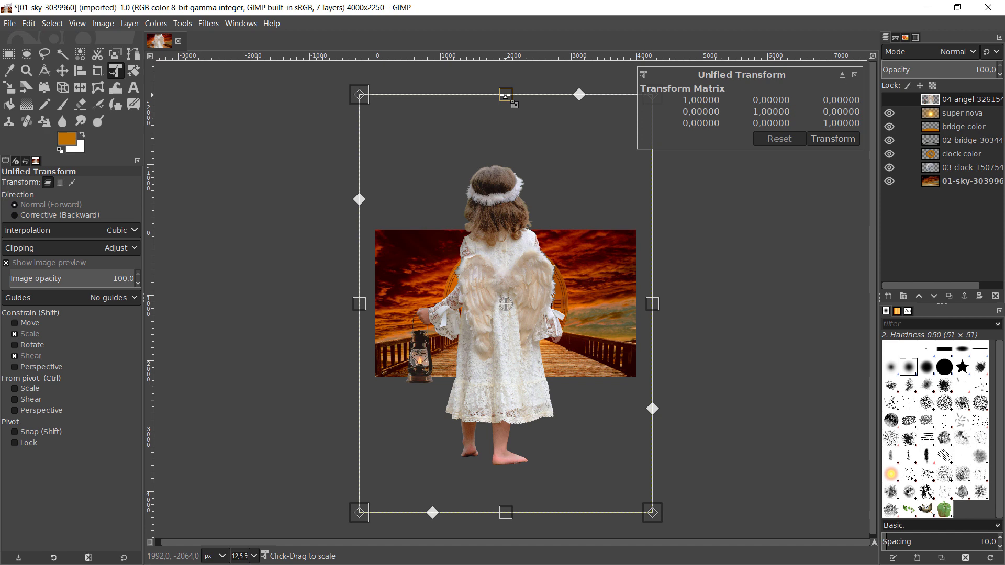
drag(506, 97, 505, 248)
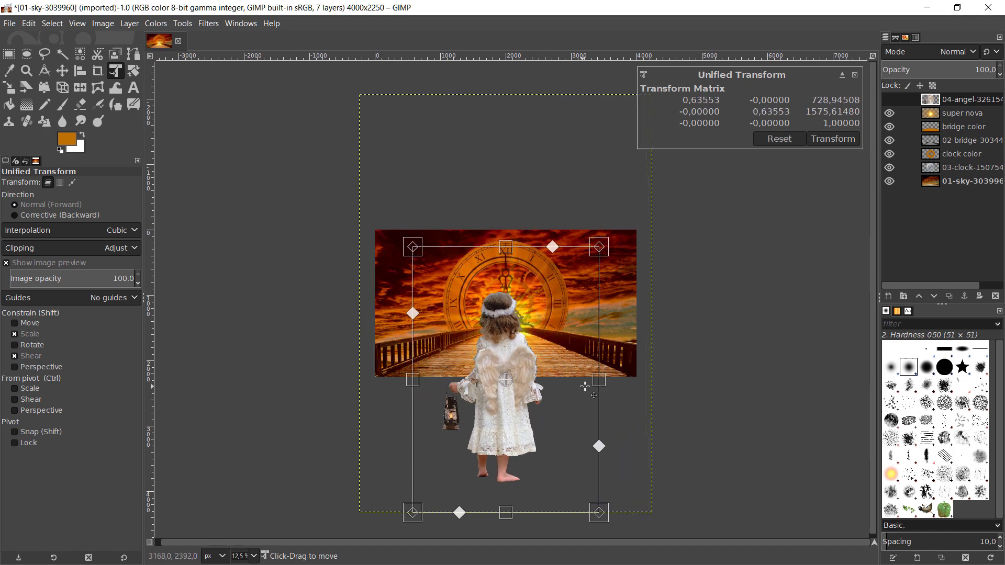
drag(597, 380, 498, 395)
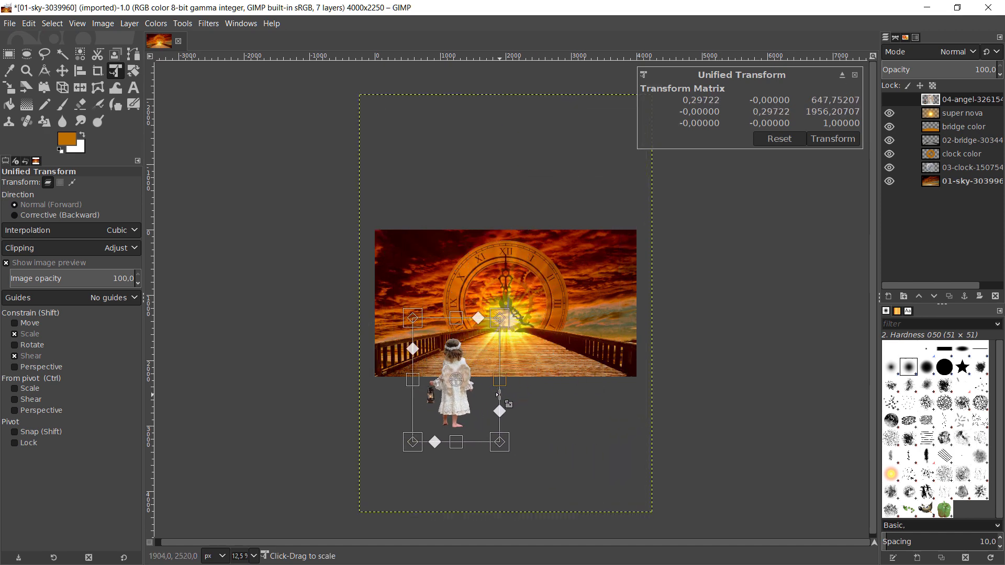
drag(480, 358, 483, 289)
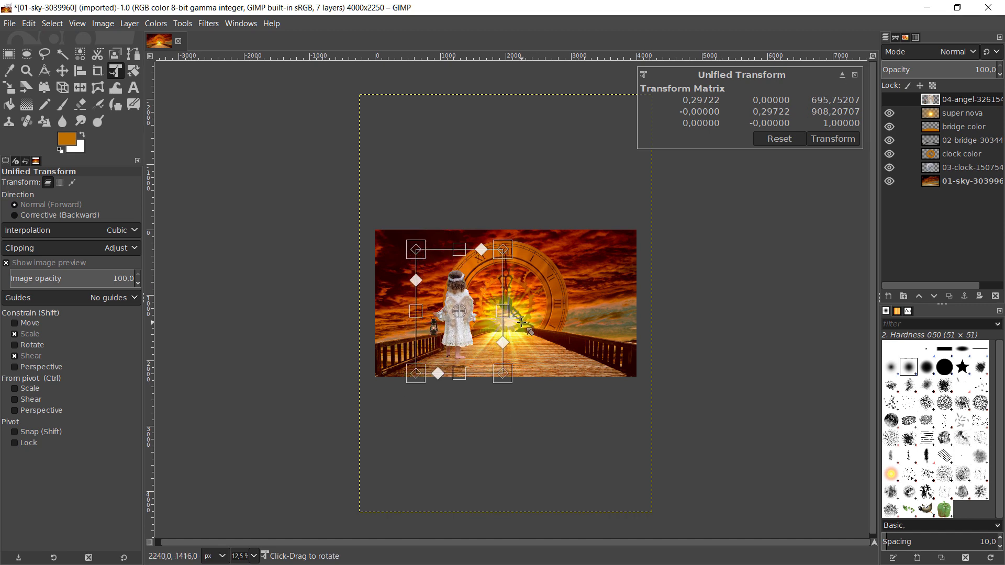
scroll(508, 324, up, 2)
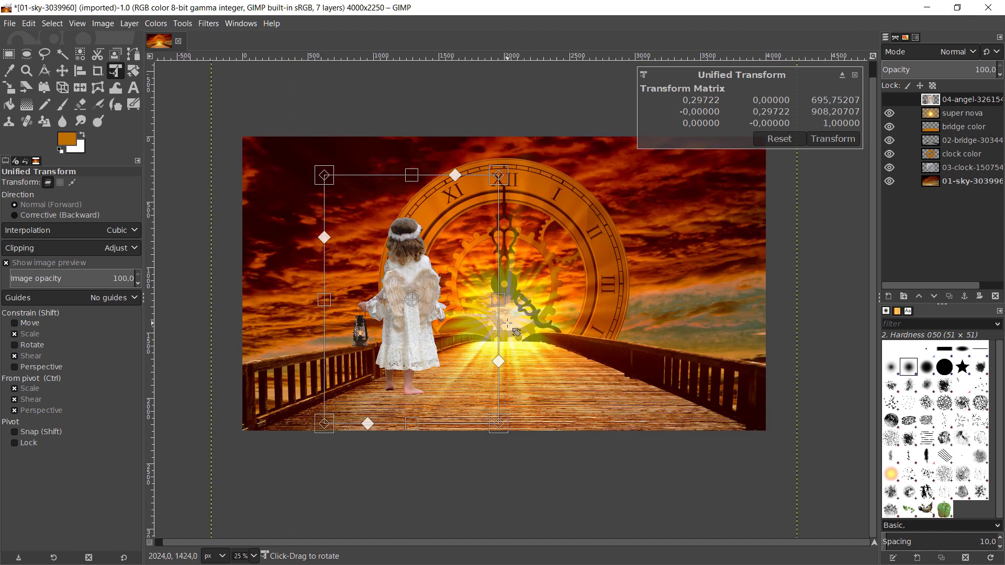
scroll(508, 325, up, 1)
drag(412, 175, 409, 255)
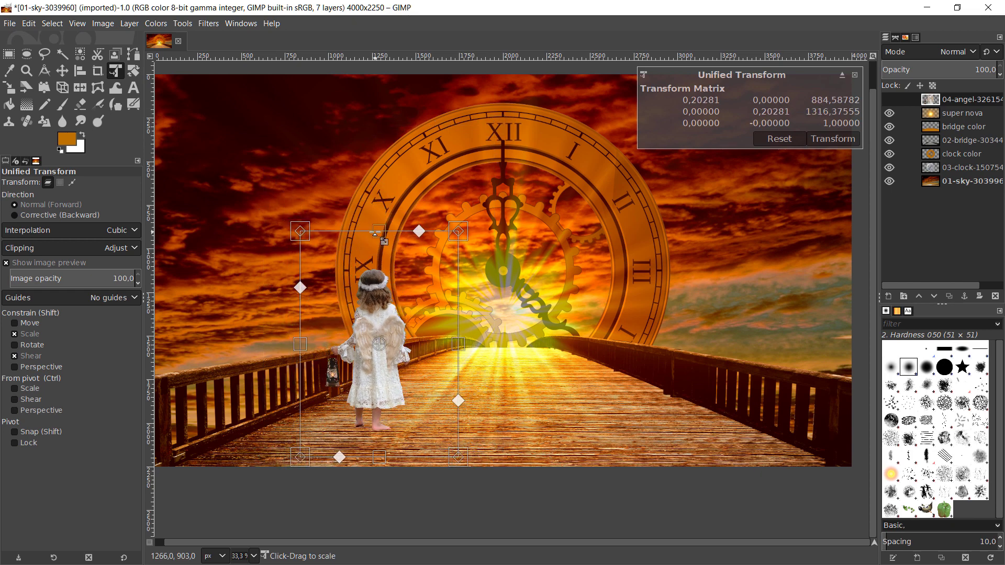
drag(414, 309, 442, 309)
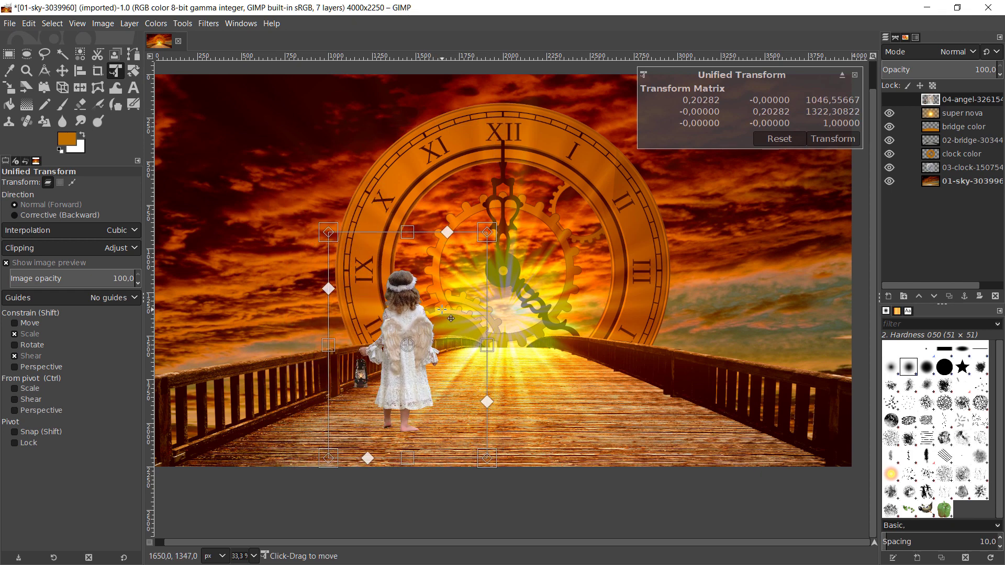
click(828, 140)
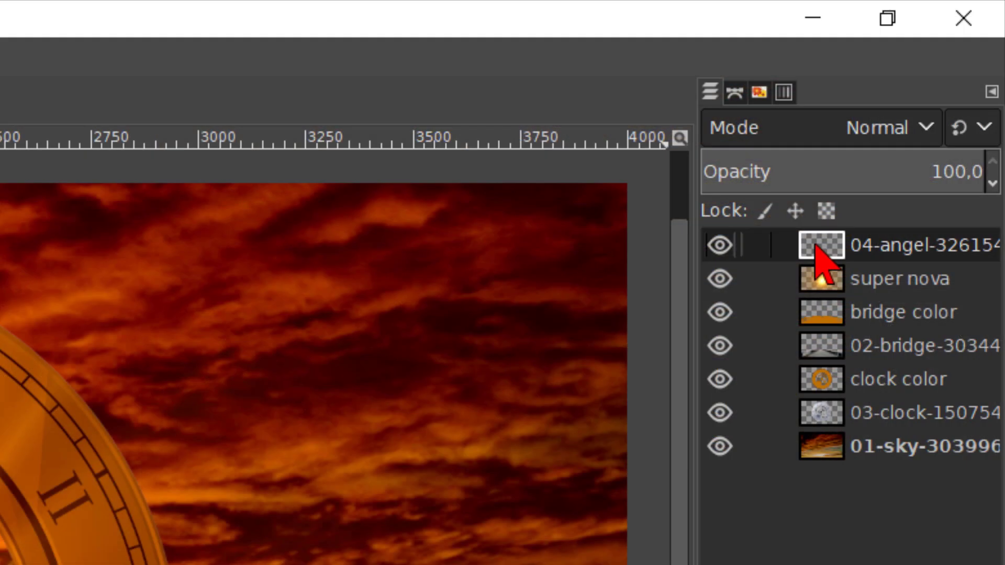
Create an 'angel color' layer and fill the angel's alpha selection with orange.
right_click(816, 247)
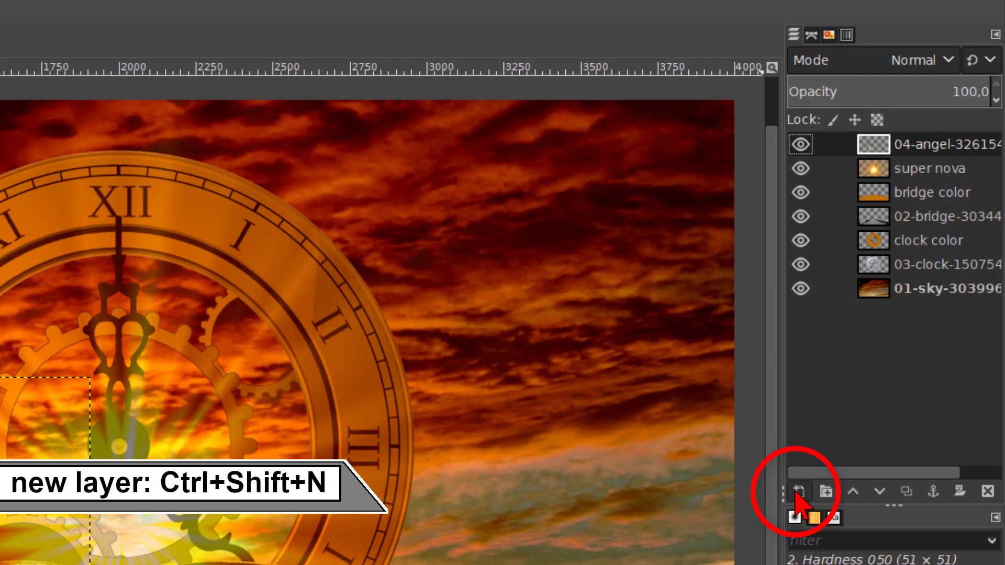
click(798, 492)
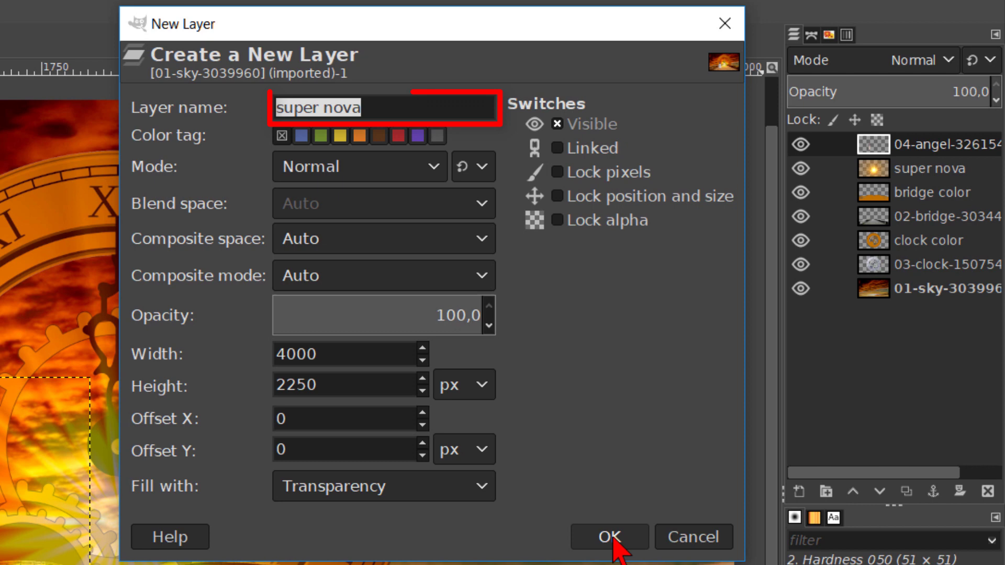
text(angel color)
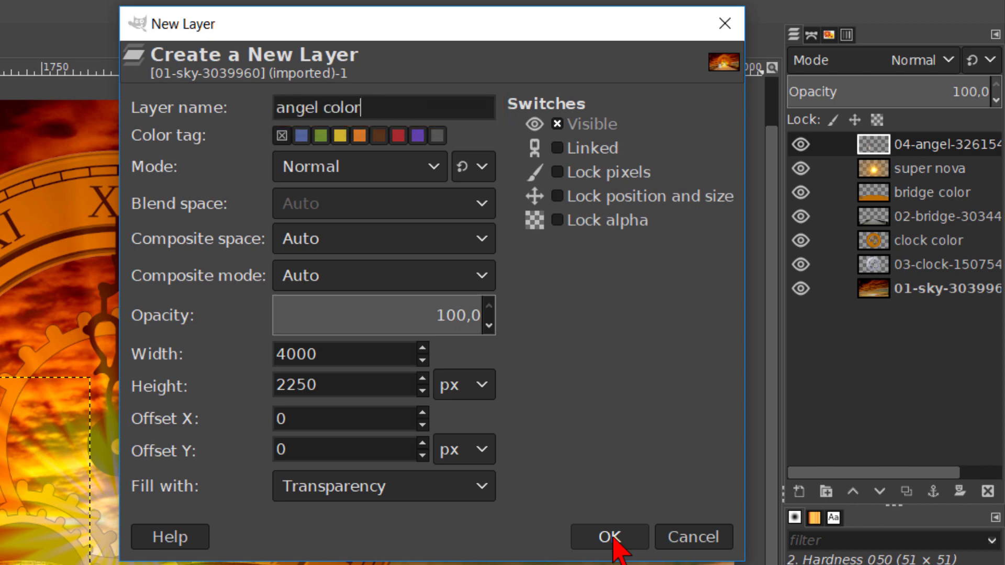
click(610, 537)
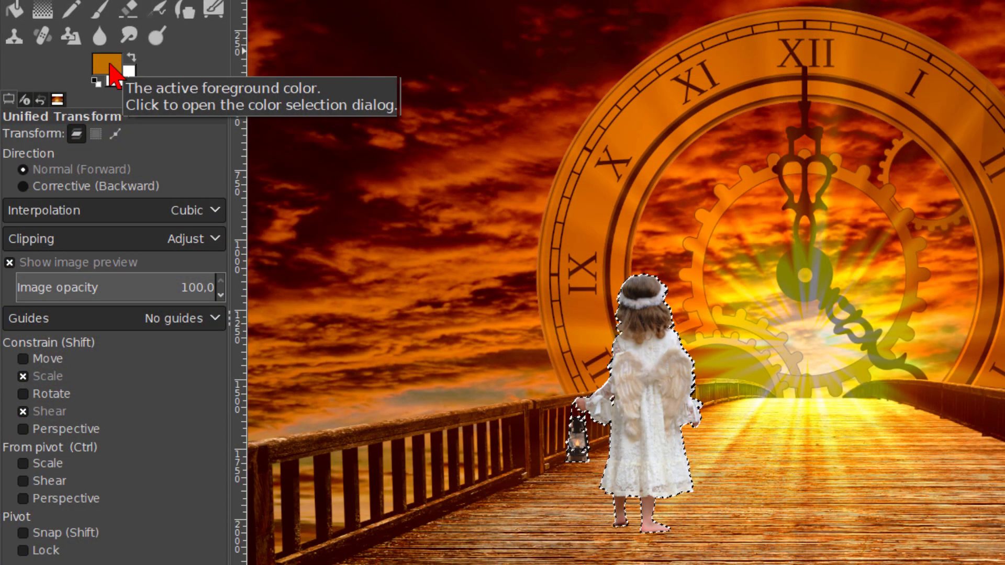
drag(113, 73, 635, 455)
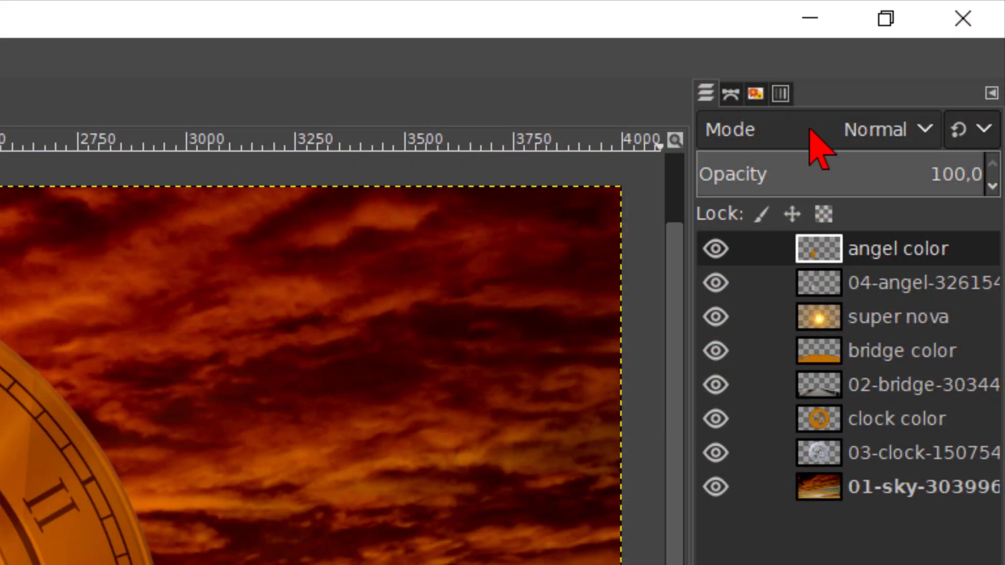
Set the angel color layer to Grain merge mode at 80% opacity.
click(811, 129)
scroll(816, 151, down, 10)
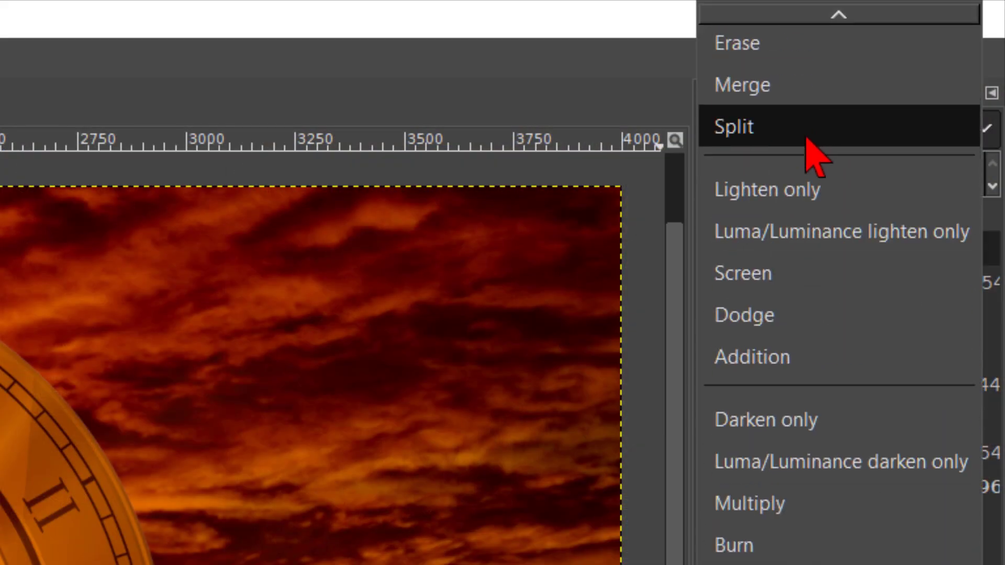
scroll(811, 196, down, 10)
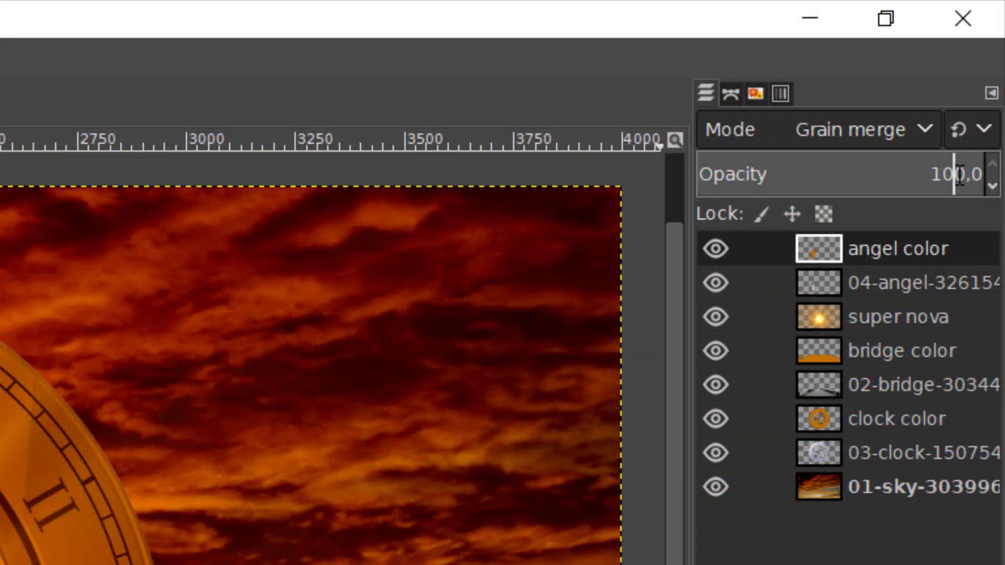
double_click(959, 176)
text(80)
key(Return)
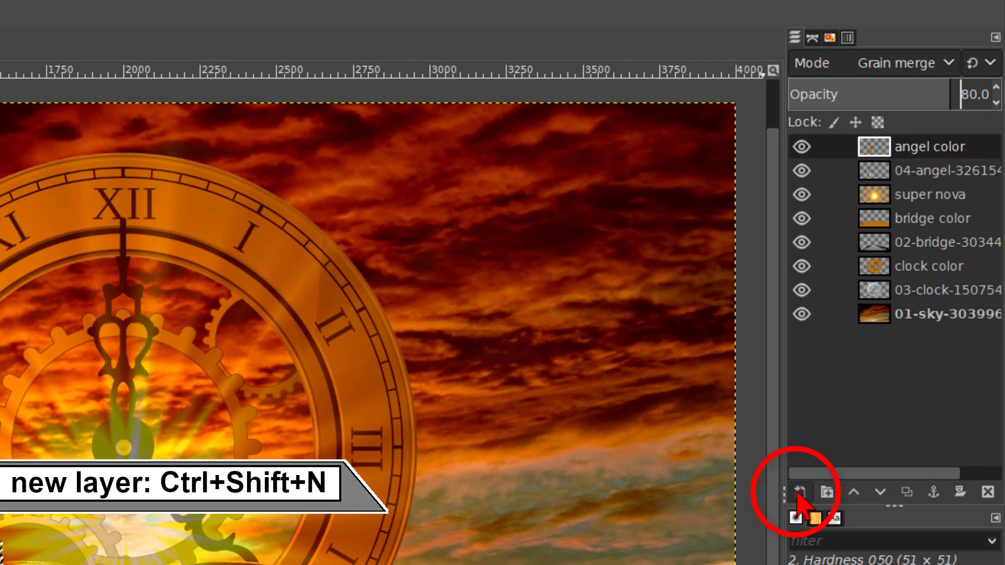
Add a new layer named 'angel shadow'.
click(799, 494)
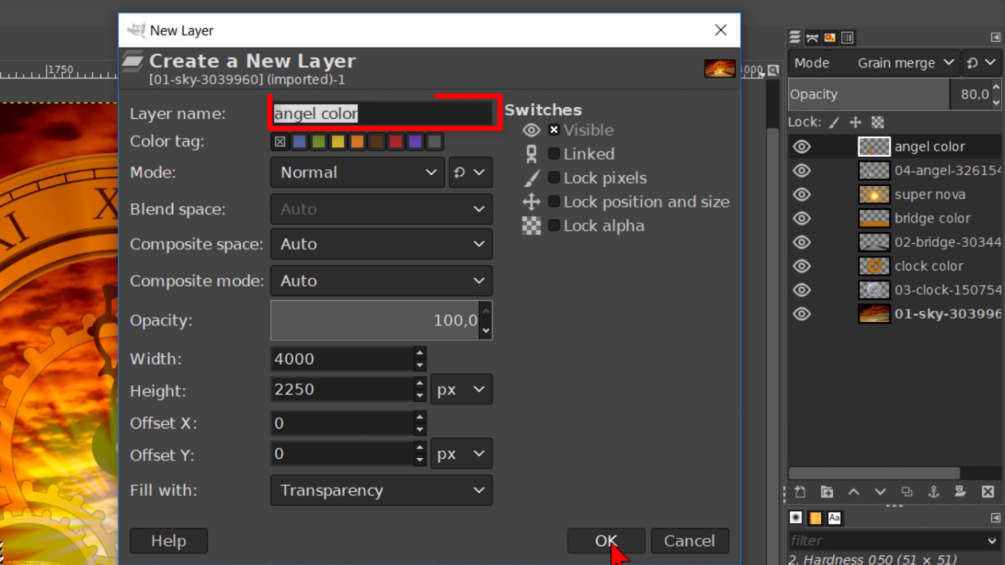
key(End)
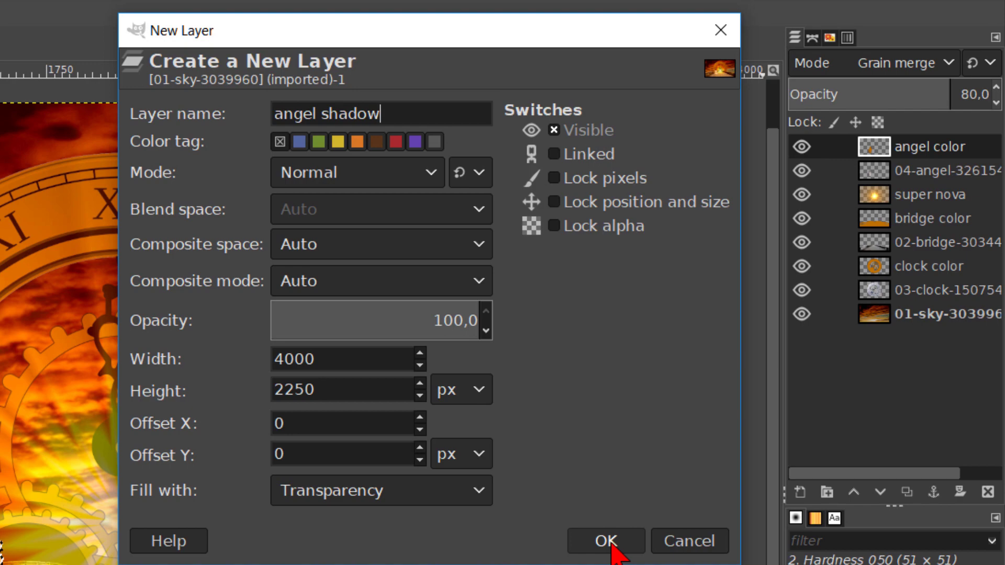
click(607, 542)
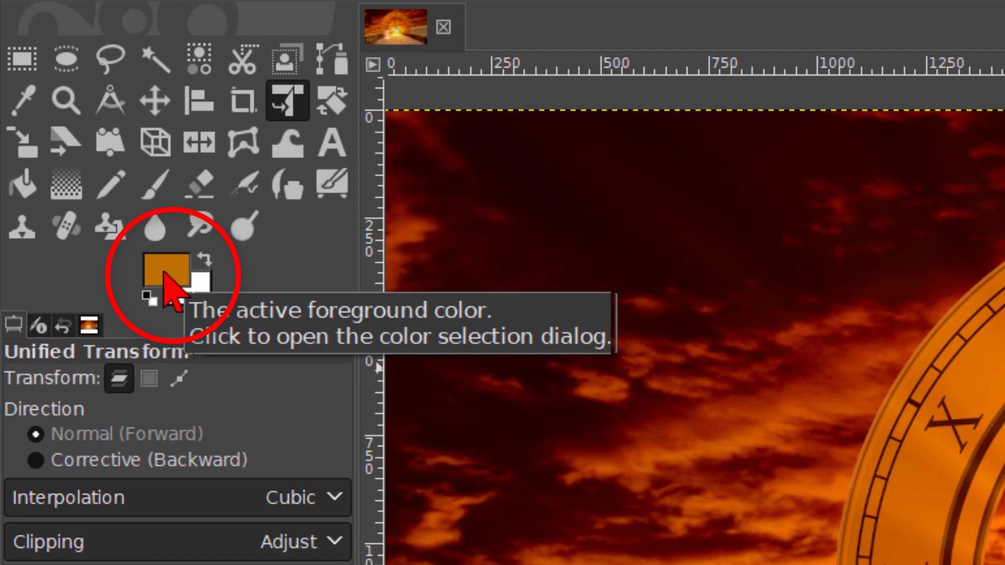
Set the foreground to black and fill the angel selection with it.
click(165, 273)
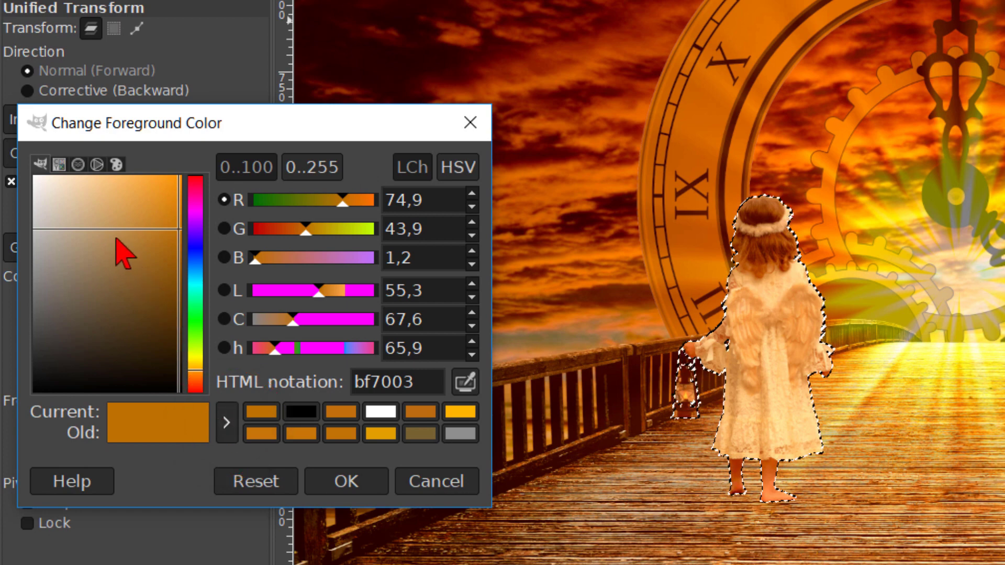
drag(128, 227, 190, 398)
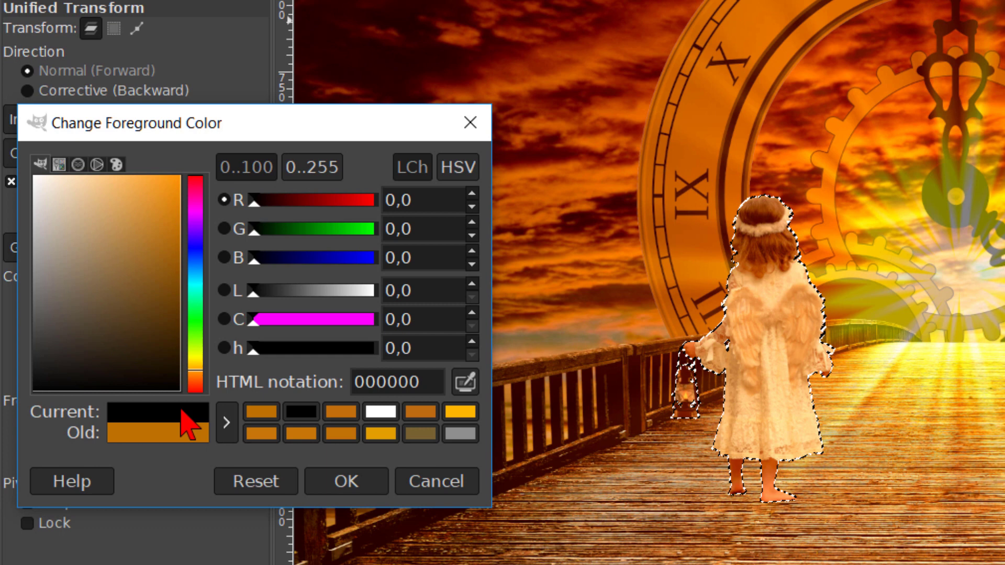
drag(181, 410, 759, 376)
click(347, 483)
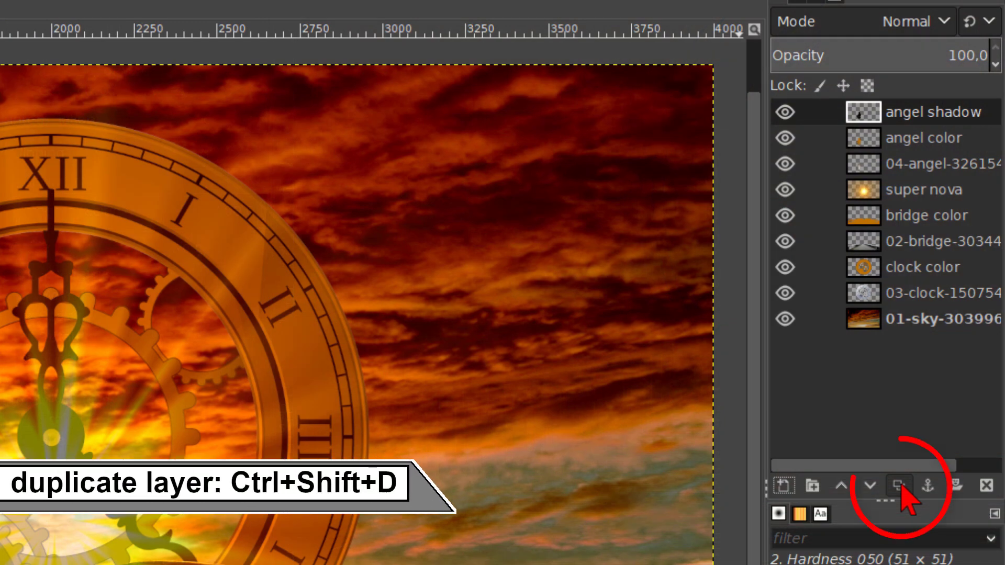
Duplicate the angel shadow layer, hide the copy, and set the original's opacity to 80.
click(899, 486)
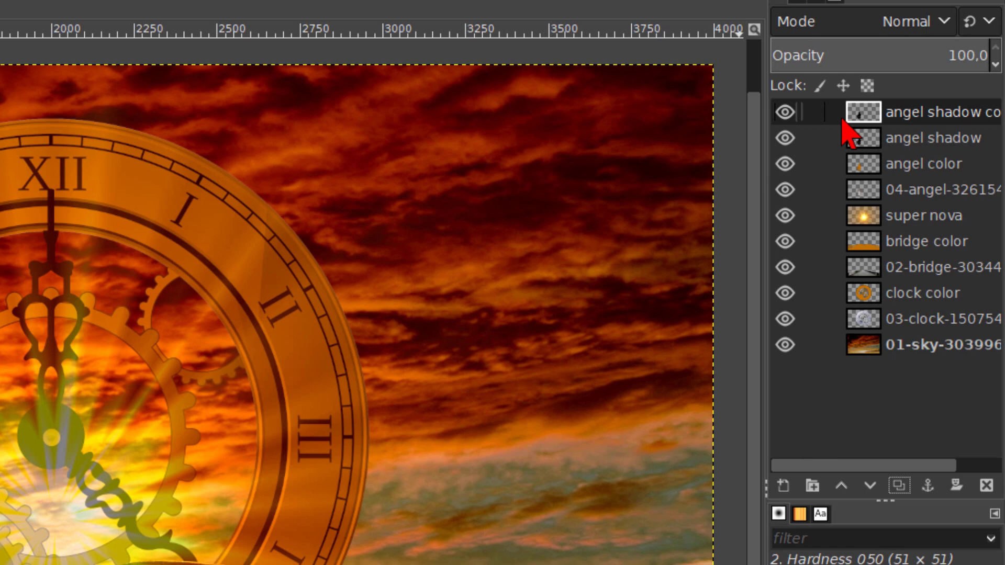
click(785, 111)
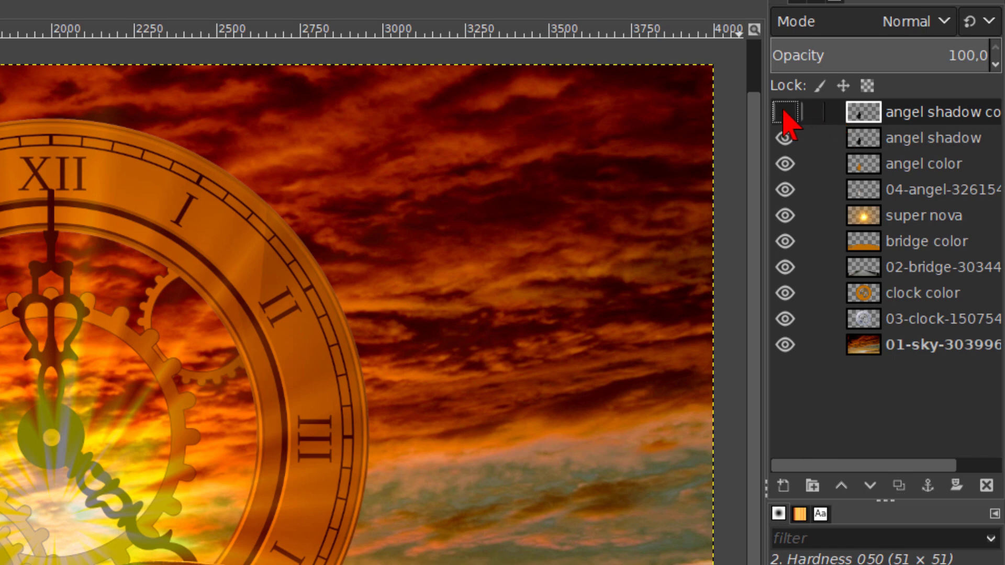
click(861, 145)
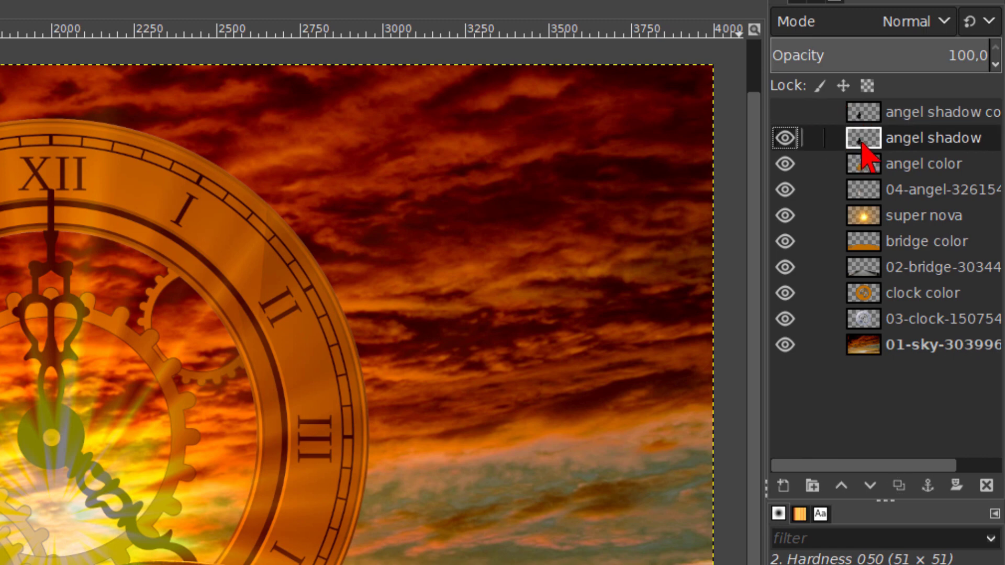
double_click(963, 56)
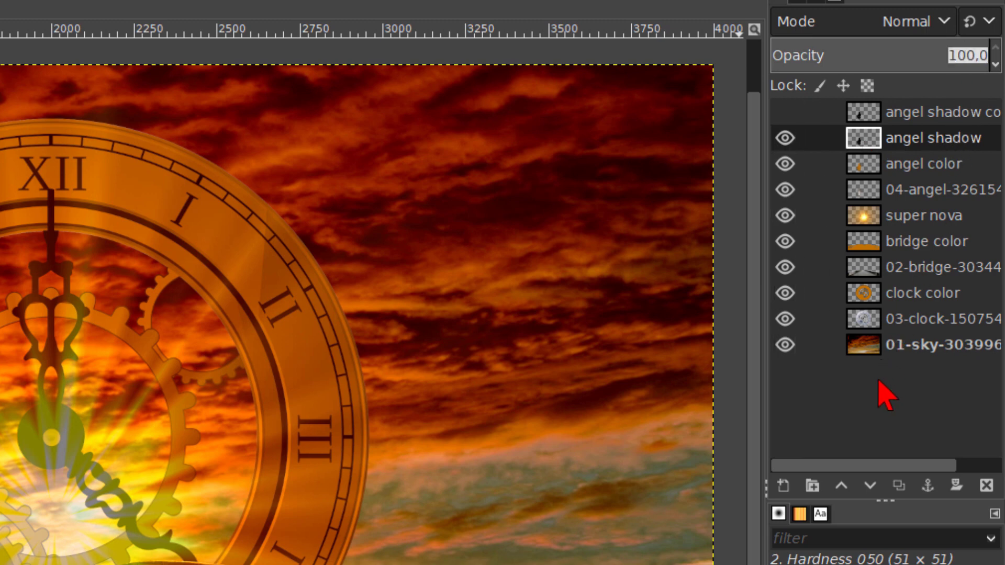
text(8)
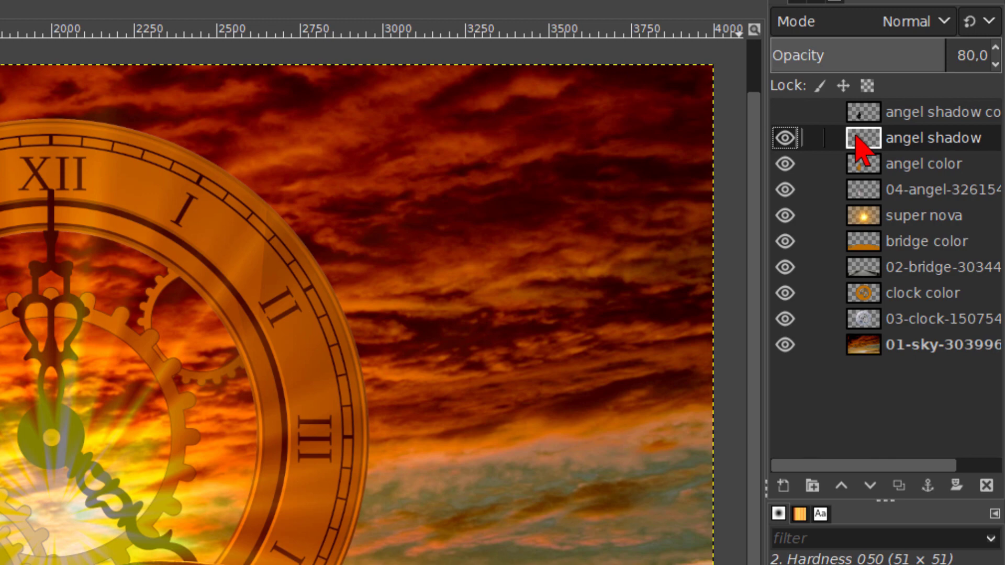
Add a White (full opacity) layer mask to the angel shadow layer.
right_click(862, 150)
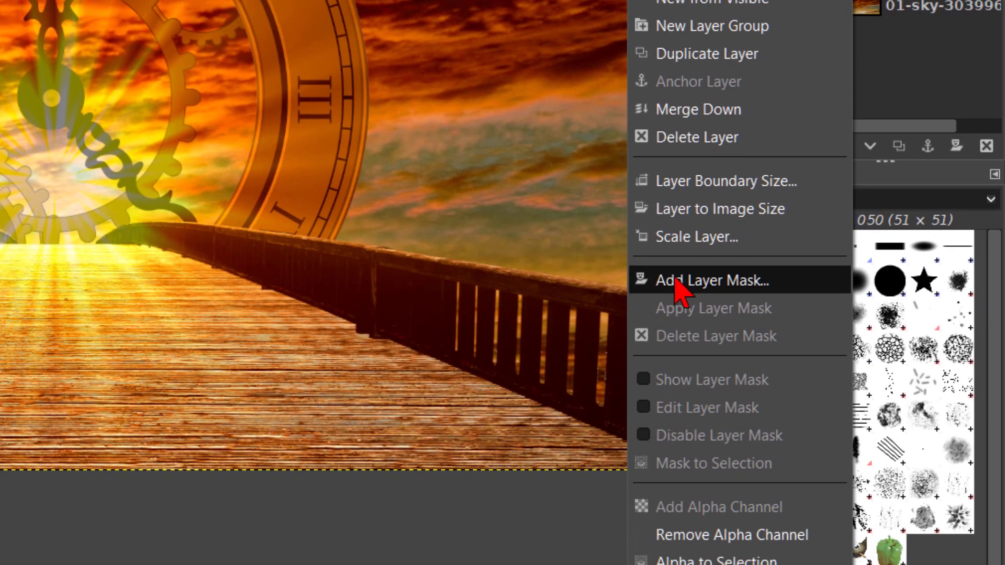
click(676, 281)
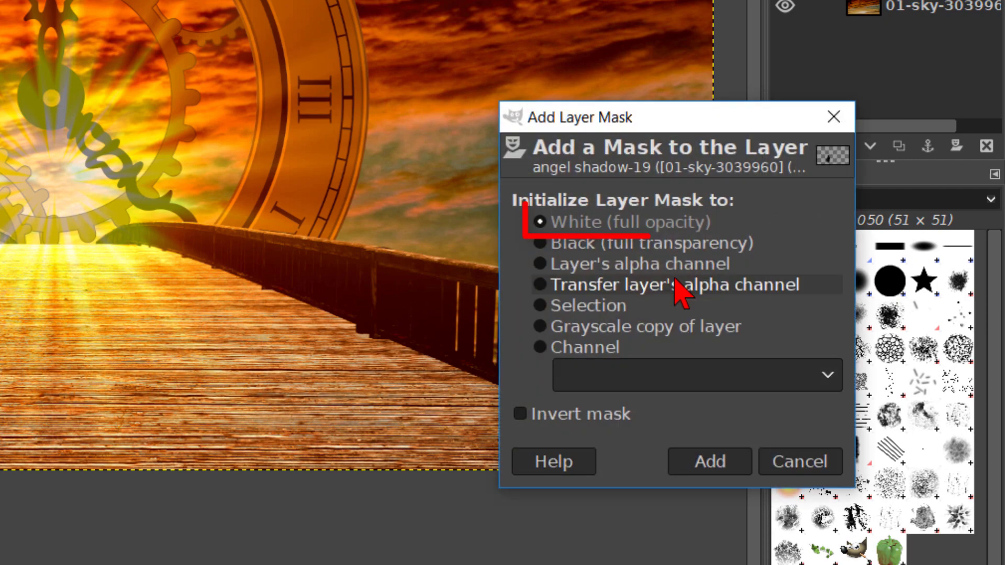
click(719, 462)
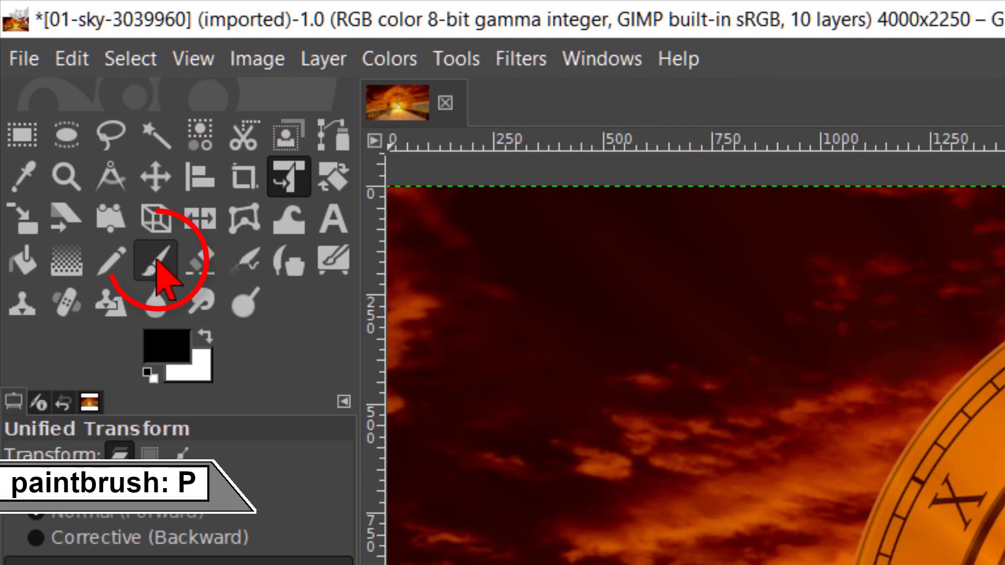
Choose the Paintbrush with 20 opacity, the 2. Hardness 025 brush, and size 400.
click(157, 261)
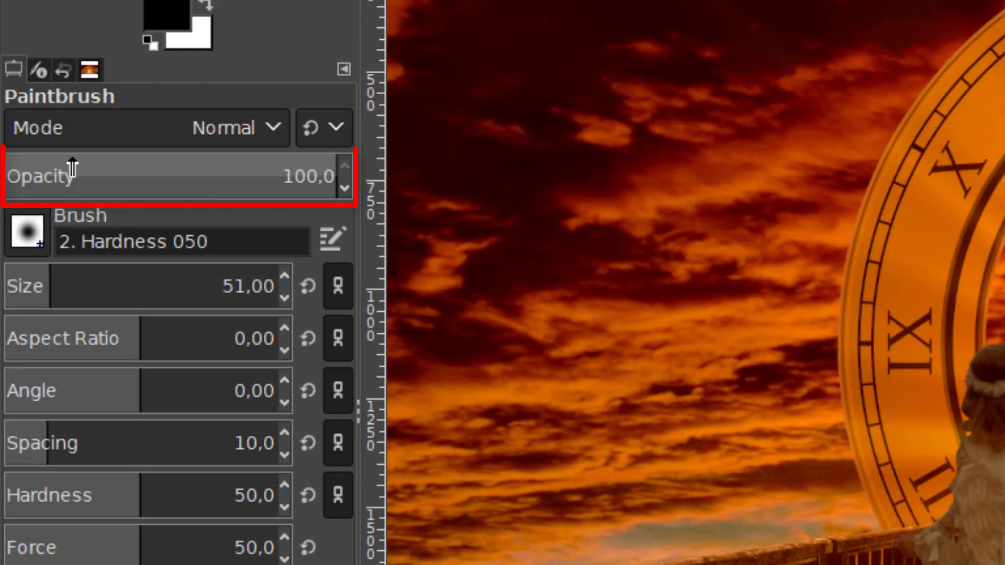
click(71, 168)
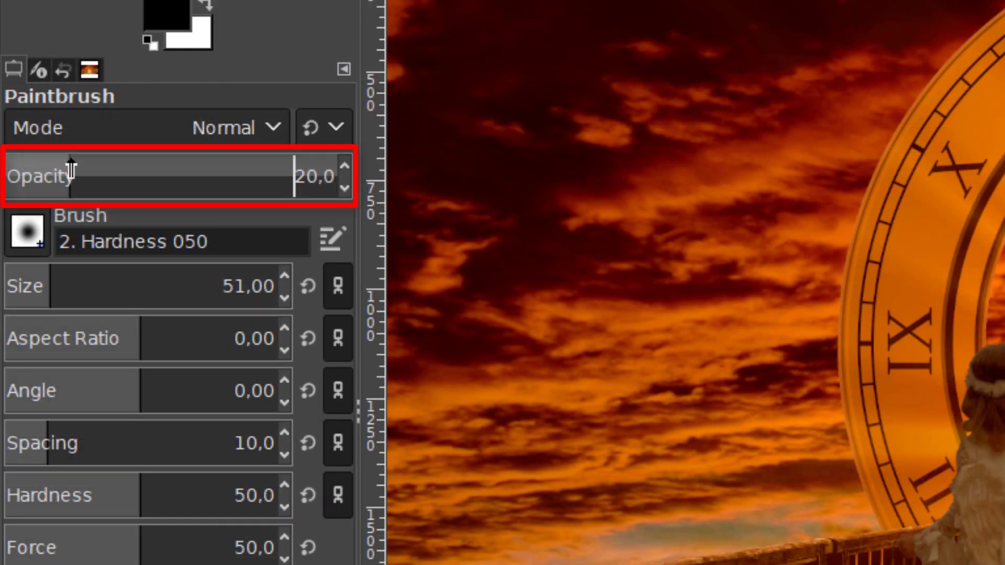
click(39, 231)
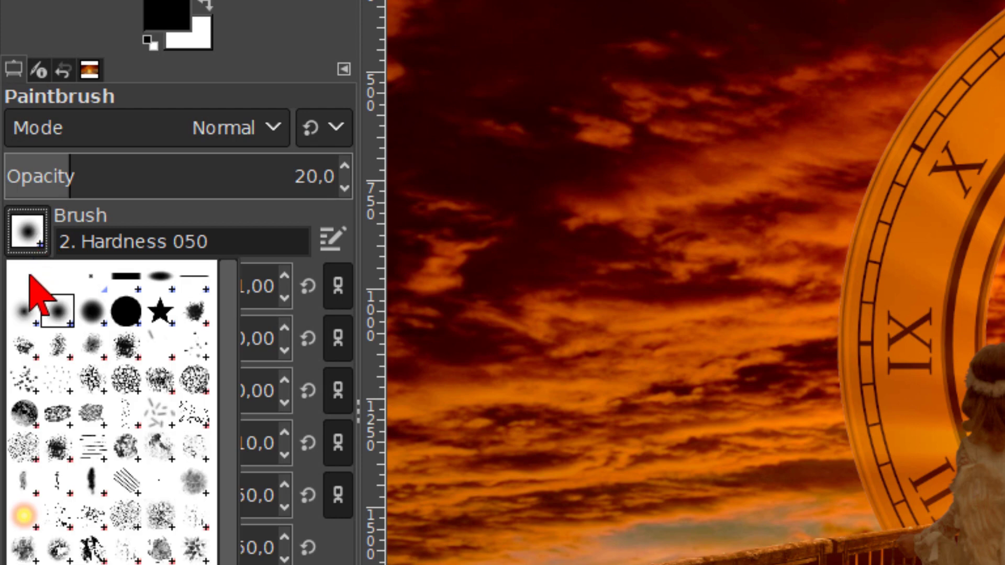
click(24, 312)
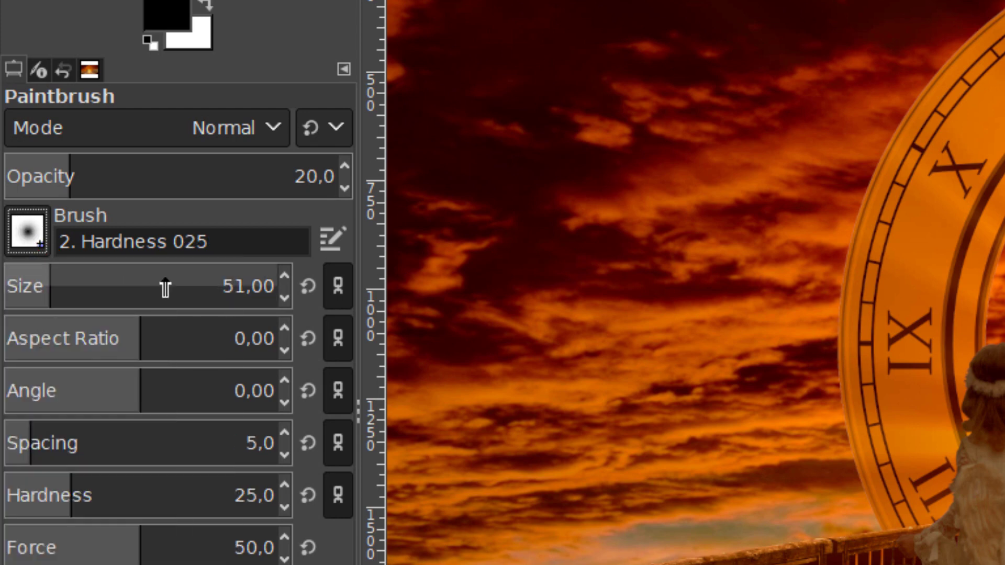
click(263, 285)
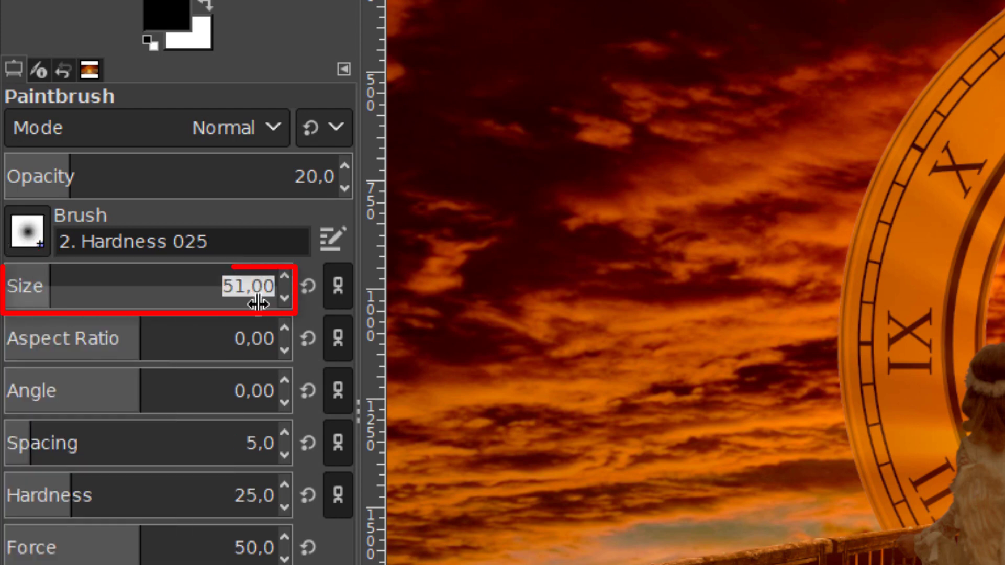
text(400)
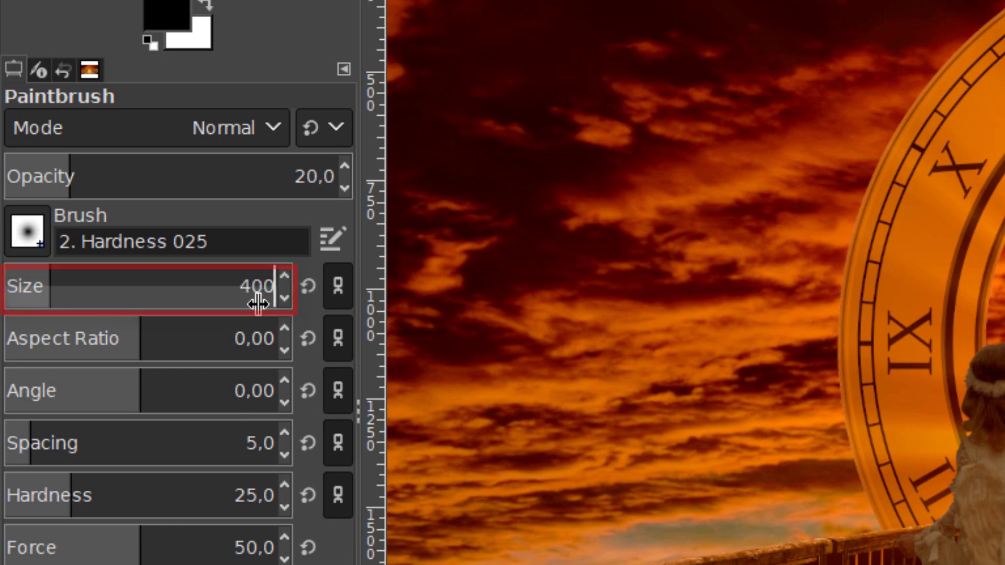
key(Return)
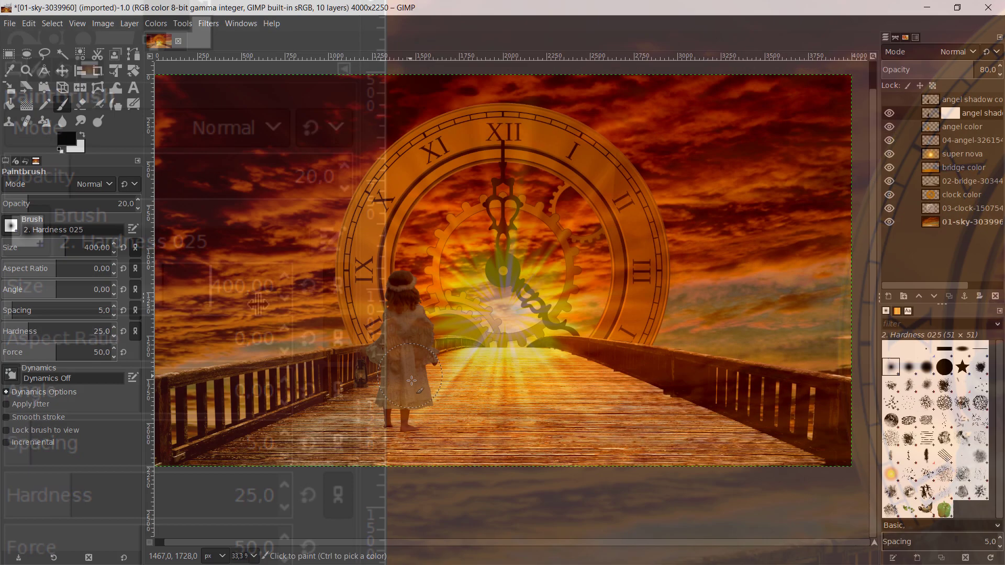
Paint black on the shadow mask over the angel's right wing, side and dress, undoing one stray stroke.
scroll(406, 373, up, 3)
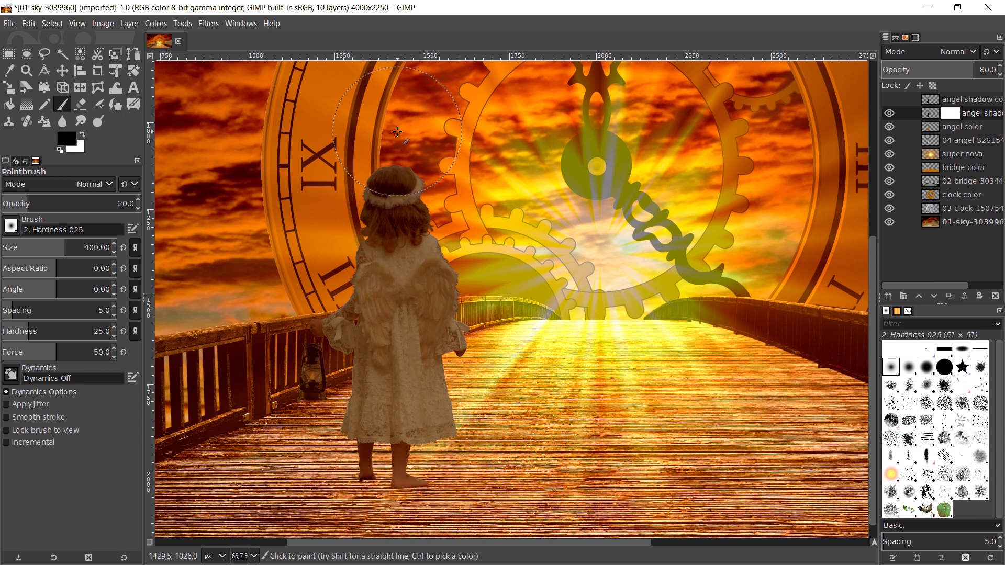
mouse_move(415, 155)
mouse_down()
mouse_move(453, 266)
mouse_move(460, 244)
mouse_move(475, 286)
mouse_up()
key(ctrl+z)
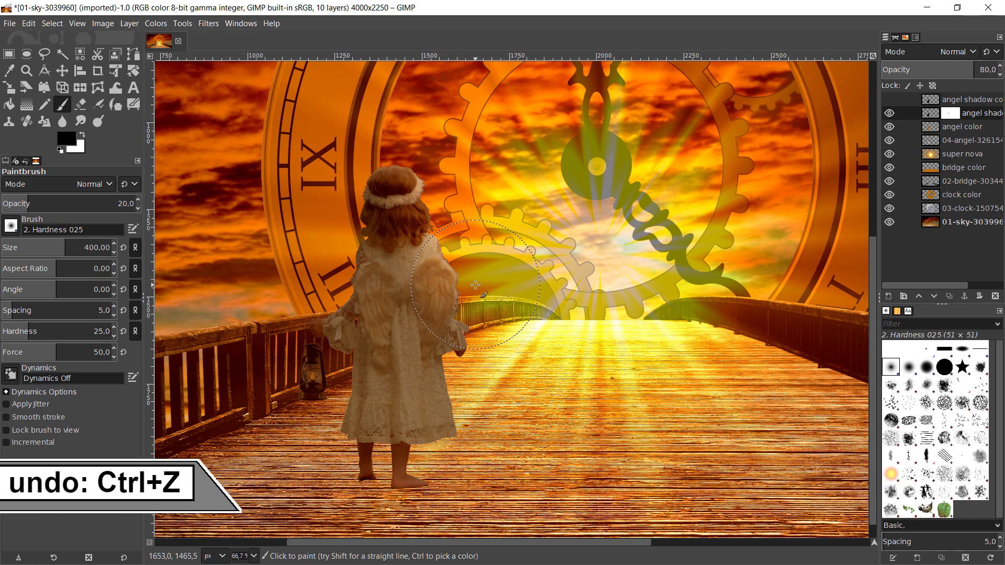
mouse_move(461, 343)
mouse_down()
mouse_move(456, 441)
mouse_move(474, 408)
mouse_move(474, 242)
mouse_move(409, 137)
mouse_up()
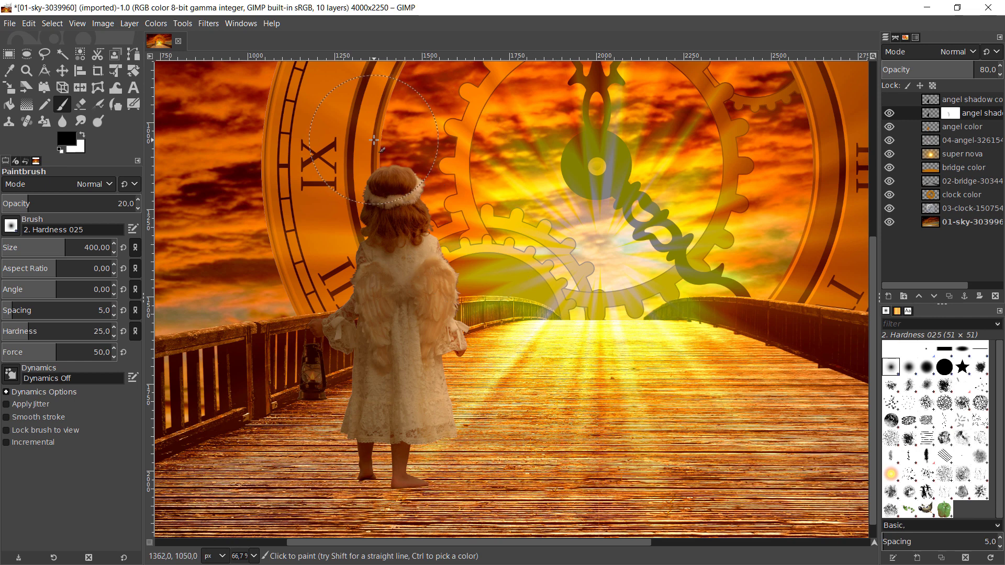
key(space)
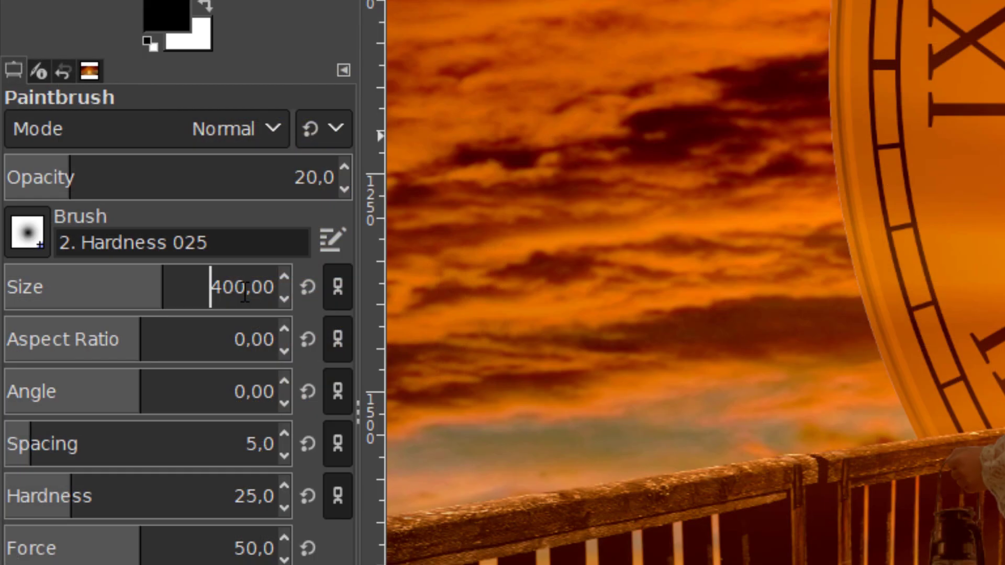
Set the paintbrush size to 100 and opacity to 60.
double_click(101, 248)
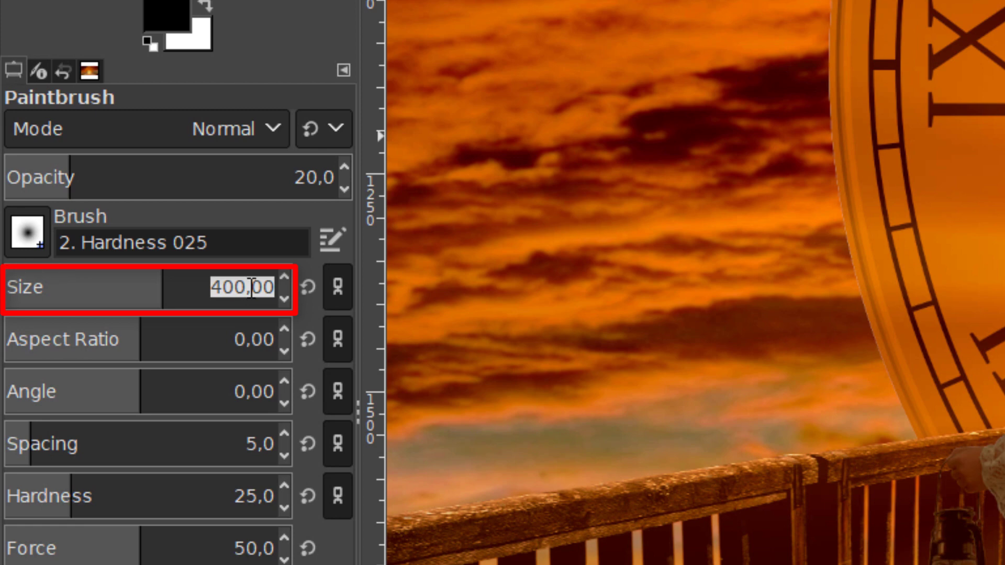
text(100)
key(Return)
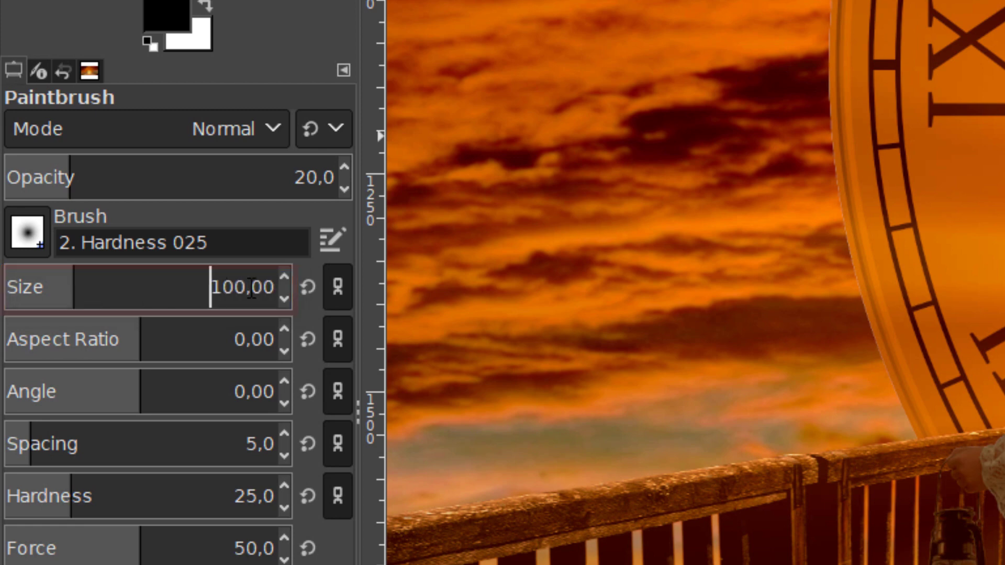
double_click(315, 177)
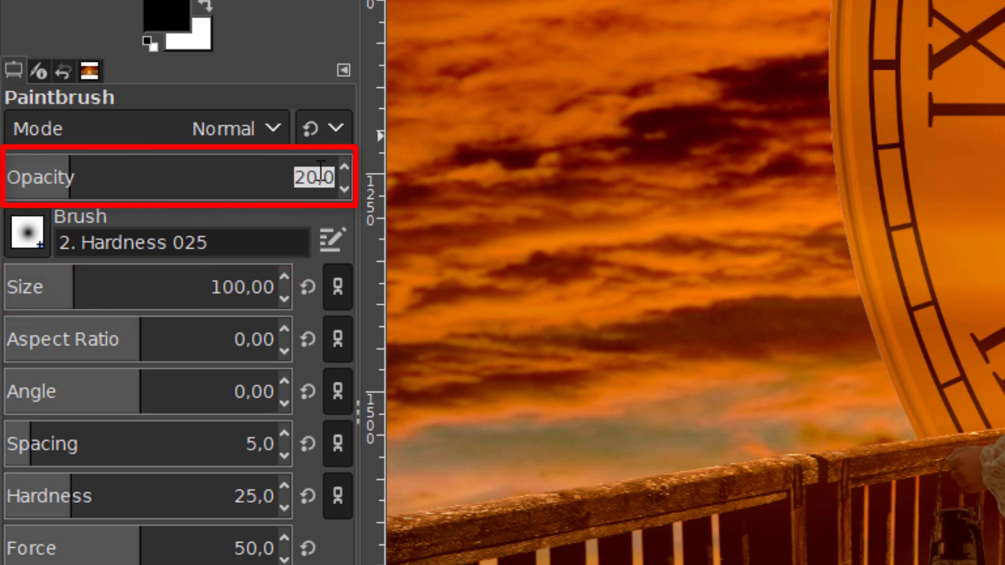
text(60)
key(Return)
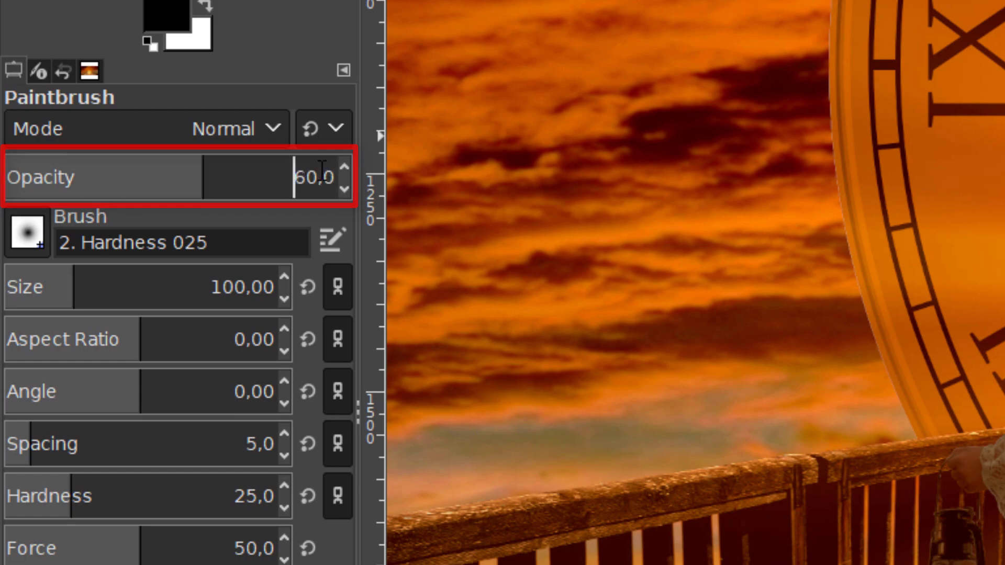
ctrl+scroll(488, 253, up, 1)
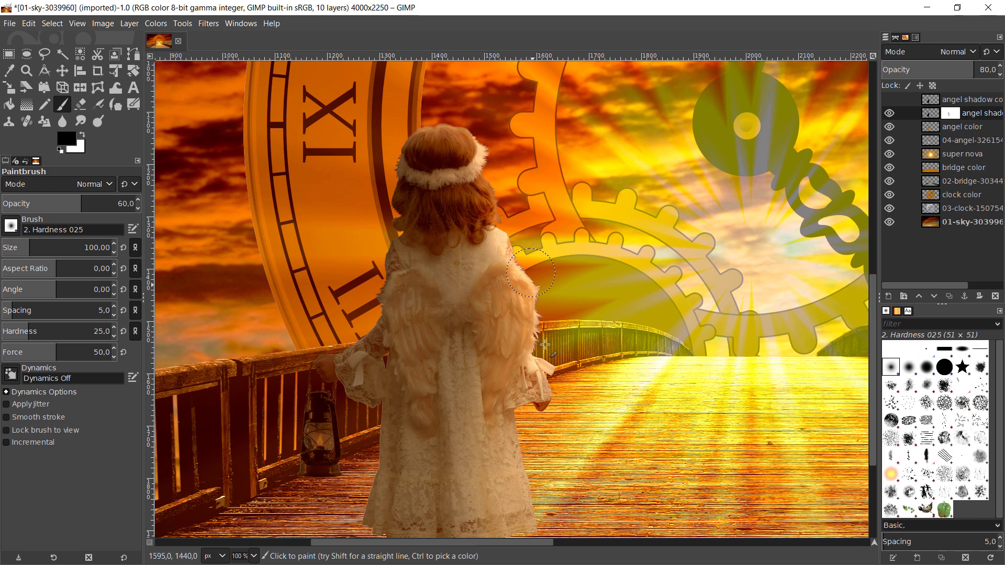
Zoom in and refine the mask around the angel's legs, feet and dress edge, undoing one stroke.
scroll(545, 344, down, 5)
scroll(545, 344, right, 1)
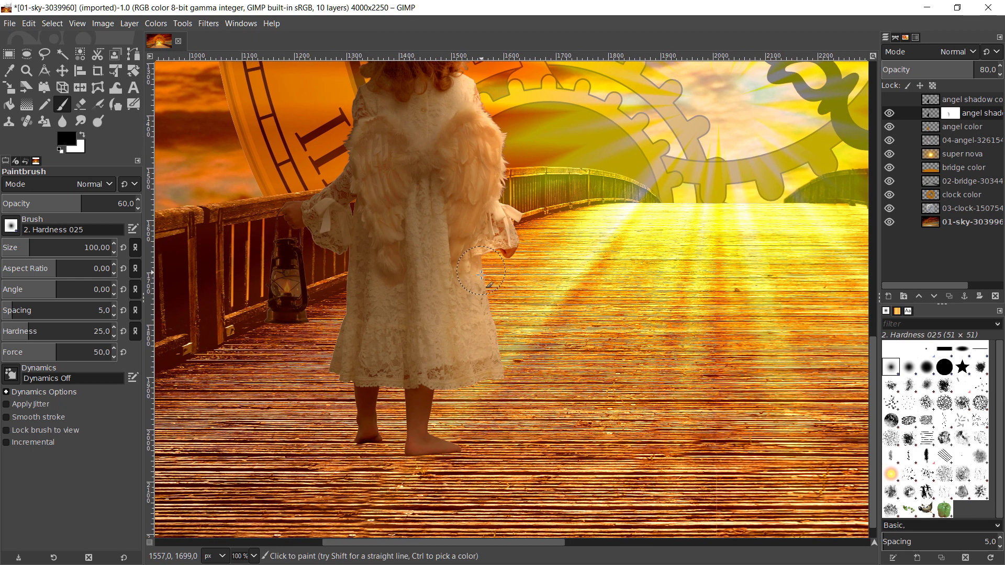
scroll(487, 416, up, 2)
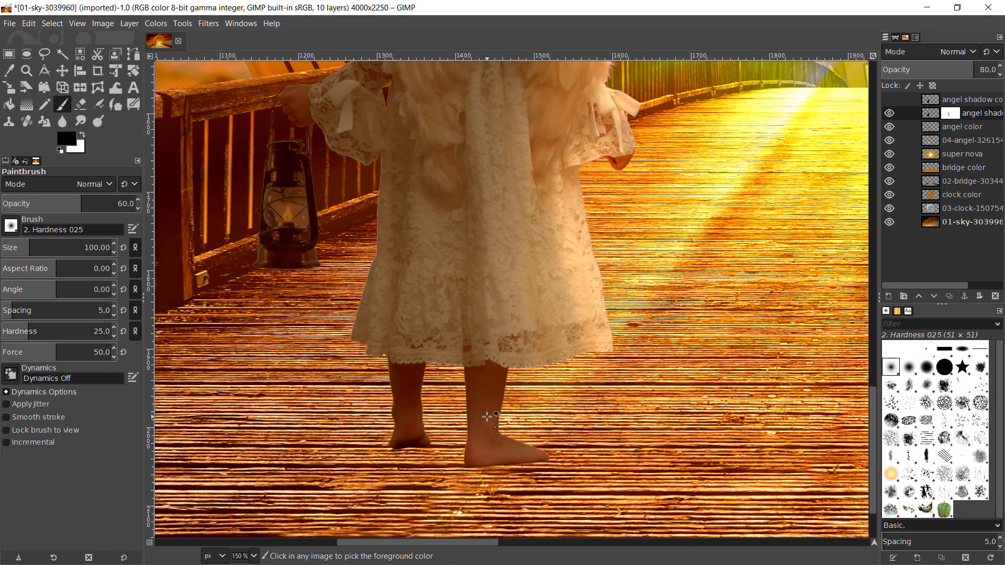
key(ctrl+z)
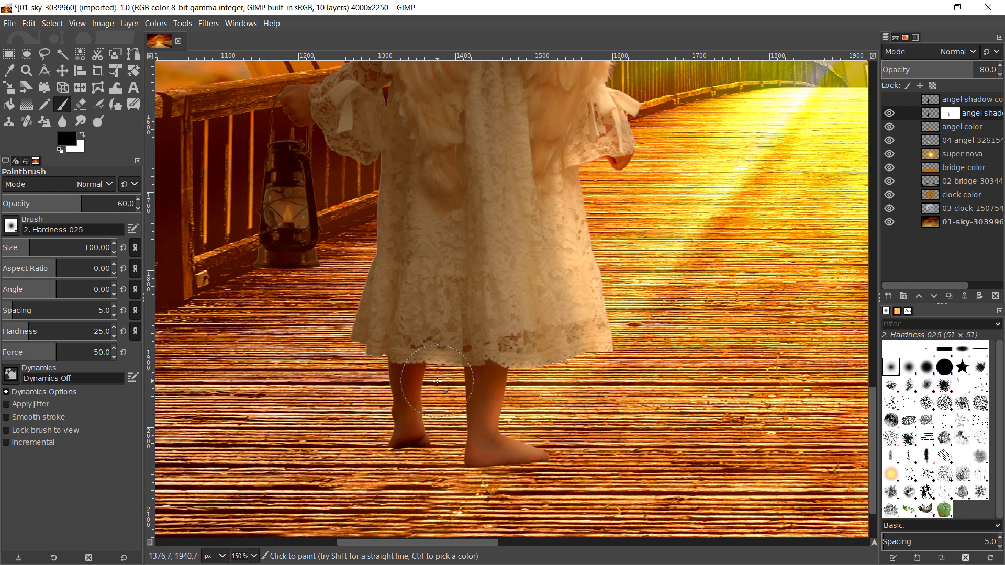
scroll(438, 382, up, 5)
scroll(438, 381, left, 3)
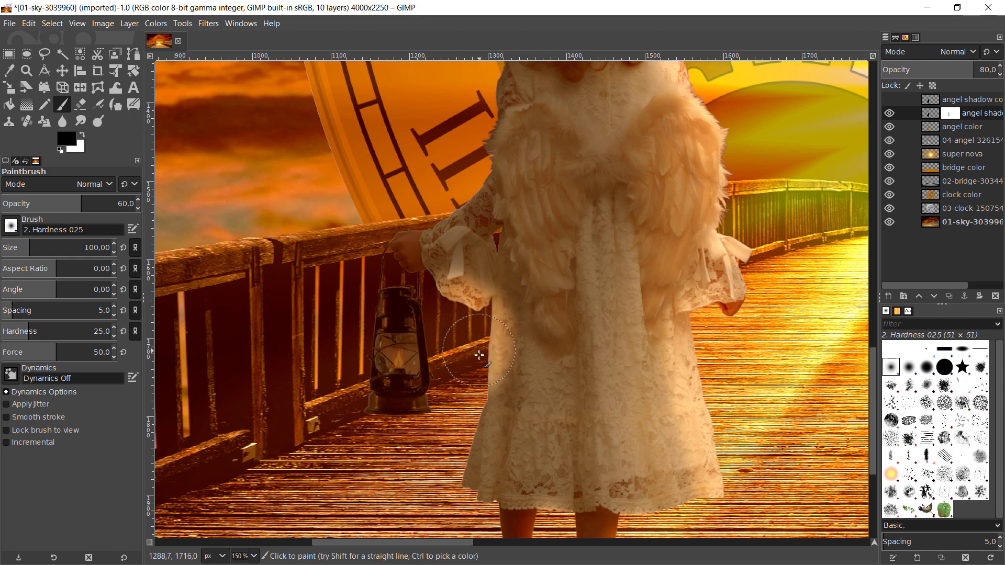
Paint white beside the sleeve to restore shadow, then black along the dress's left edge.
click(81, 135)
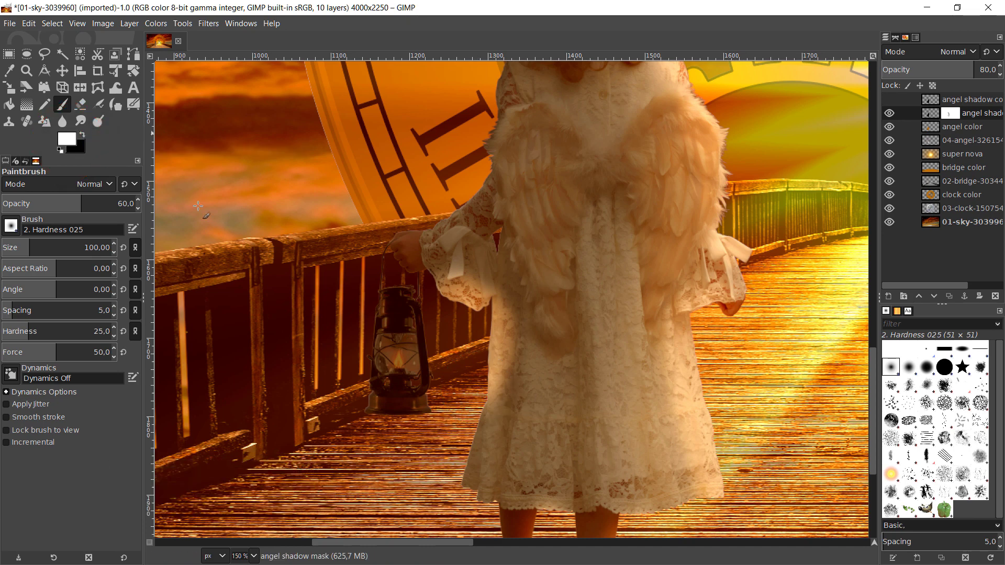
mouse_move(430, 281)
mouse_down()
mouse_move(485, 316)
mouse_move(490, 352)
mouse_move(466, 388)
mouse_up()
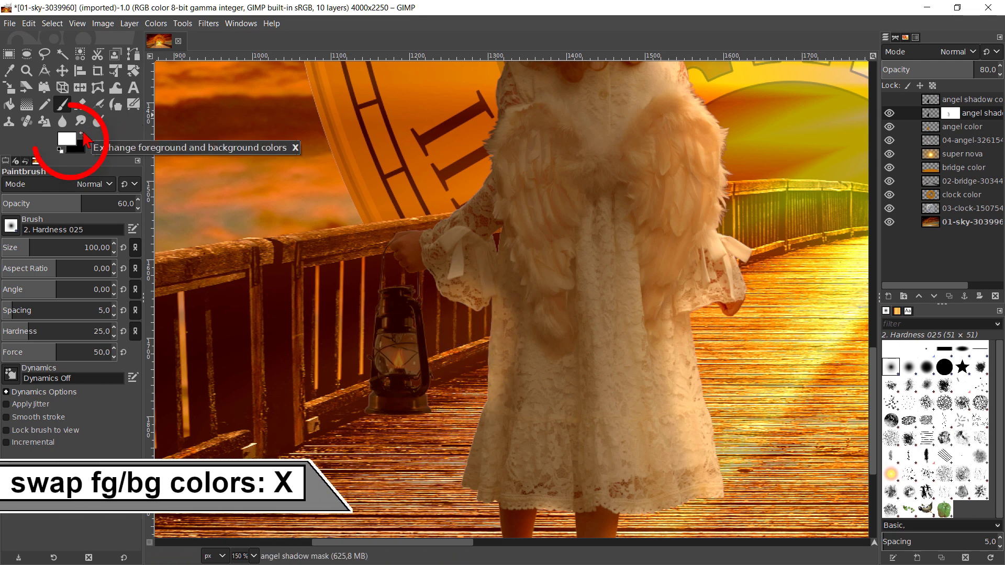
click(83, 135)
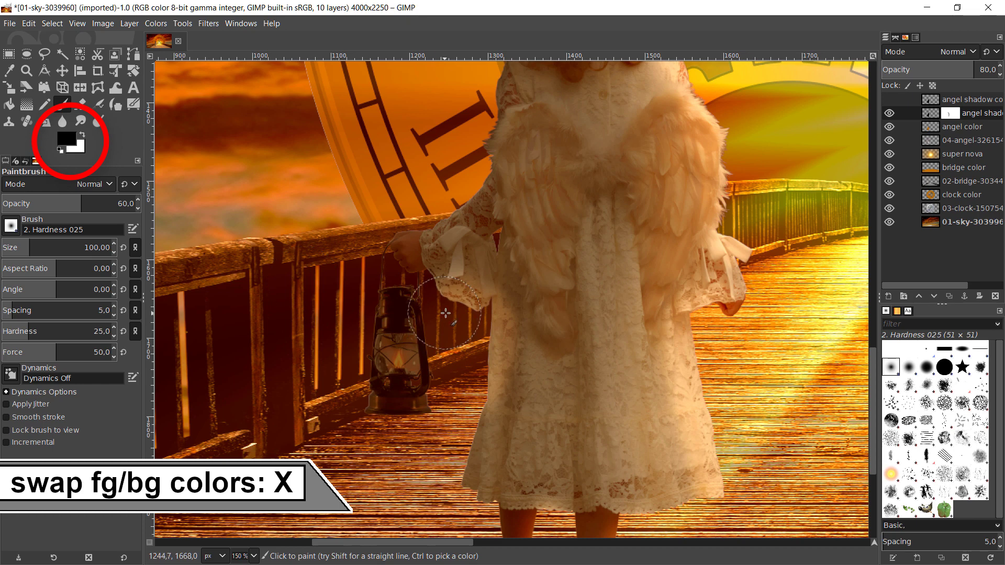
mouse_move(474, 337)
mouse_down()
mouse_move(472, 325)
mouse_move(466, 355)
mouse_up()
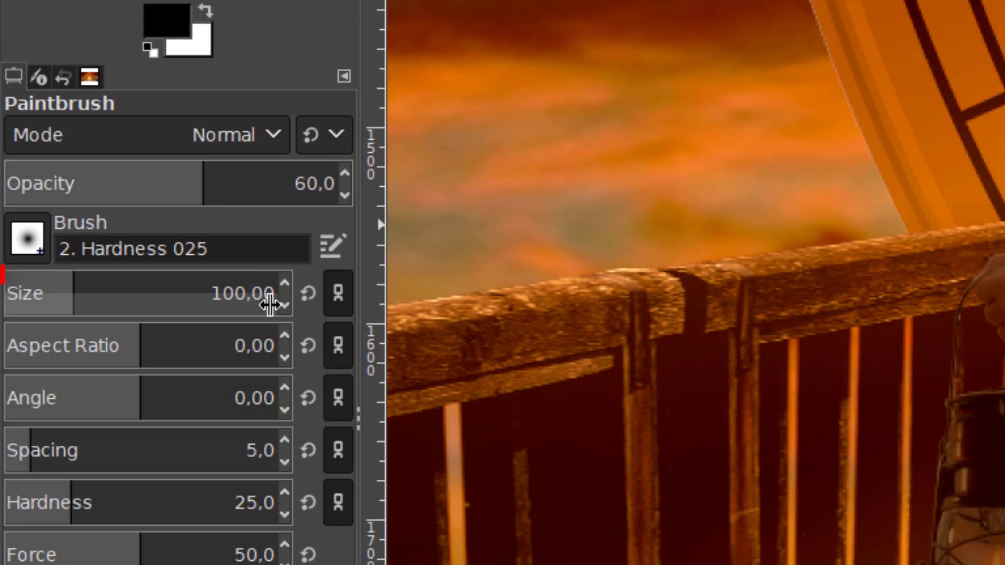
Set the paintbrush size to 50 and its opacity to 100.
triple_click(104, 246)
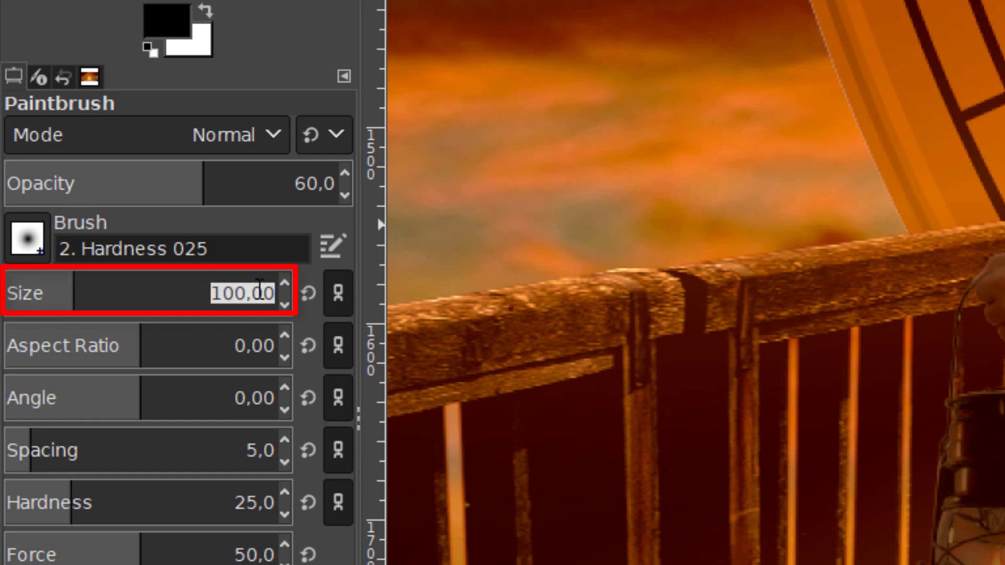
text(50)
key(Return)
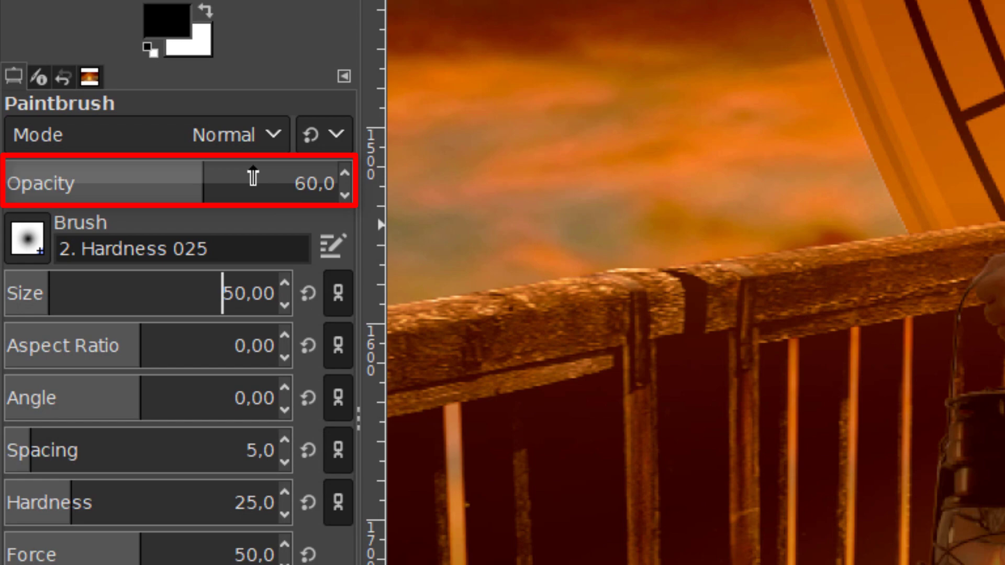
drag(252, 174, 349, 169)
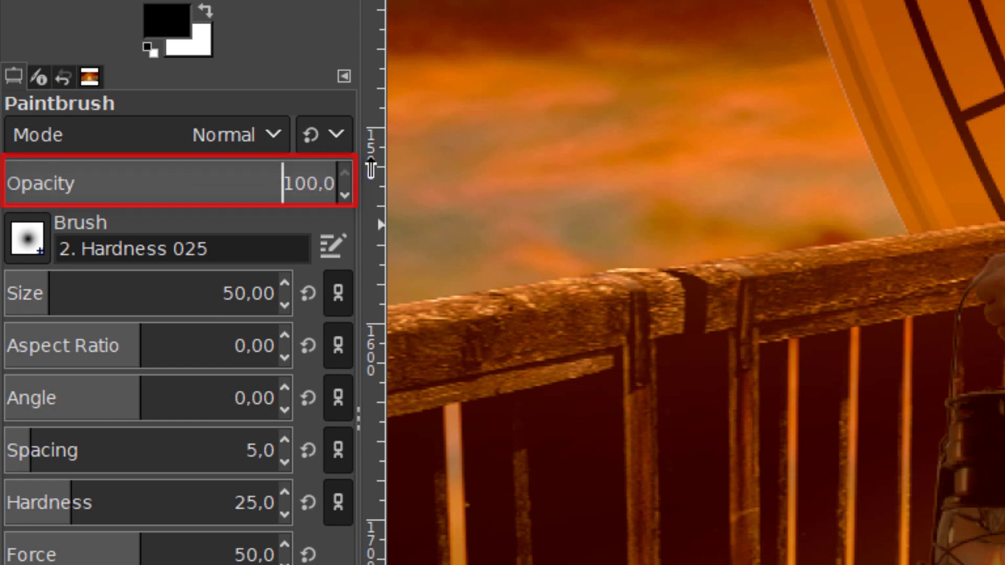
scroll(709, 207, up, 5)
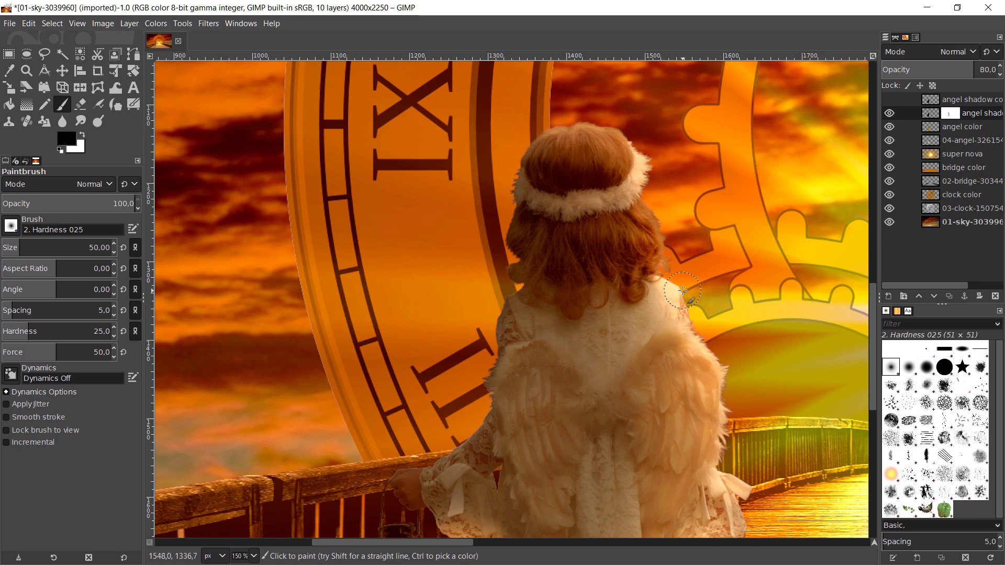
drag(686, 313, 583, 285)
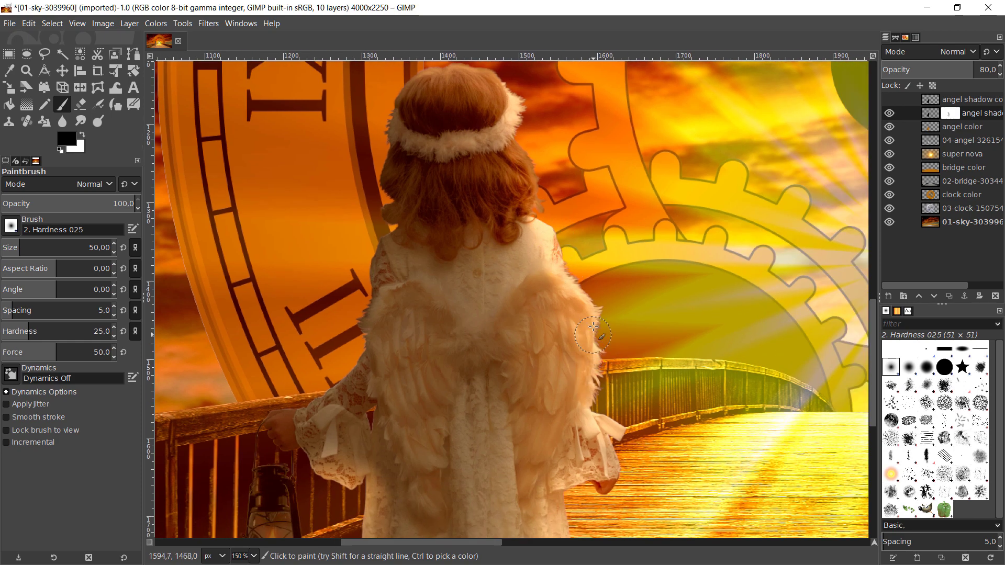
scroll(597, 416, down, 1)
scroll(597, 417, up, 1)
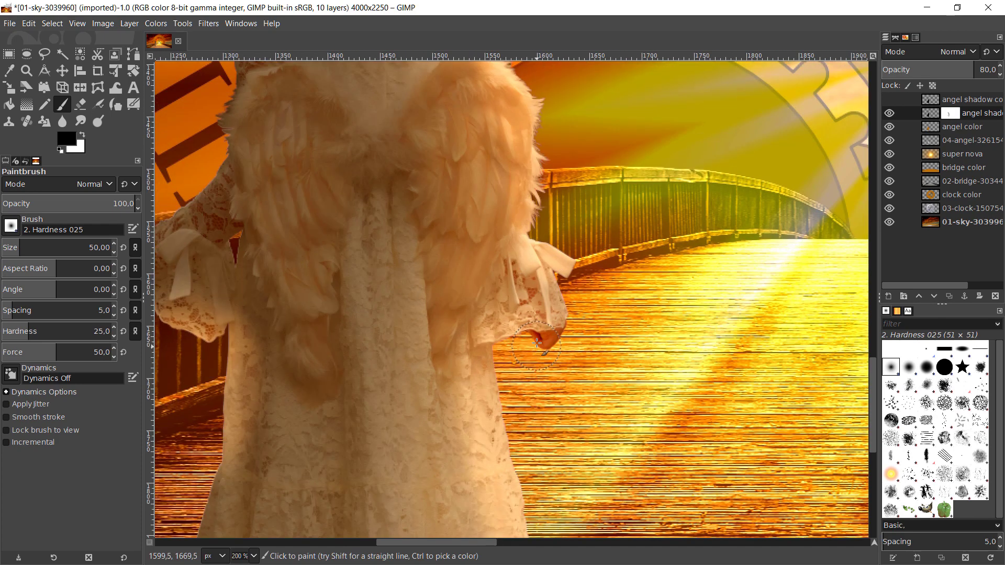
scroll(497, 392, down, 3)
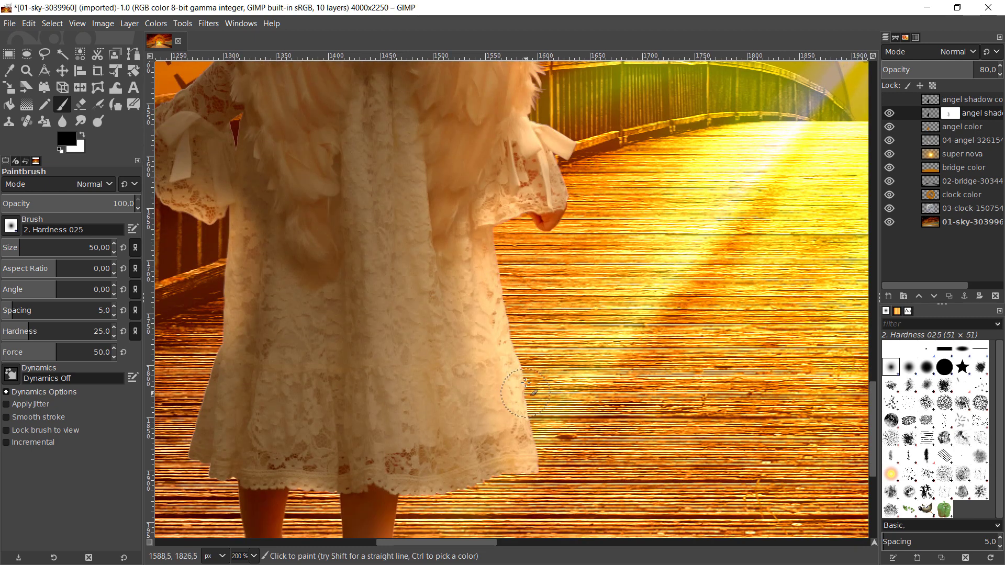
drag(592, 407, 629, 369)
scroll(630, 370, down, 3)
scroll(629, 370, left, 3)
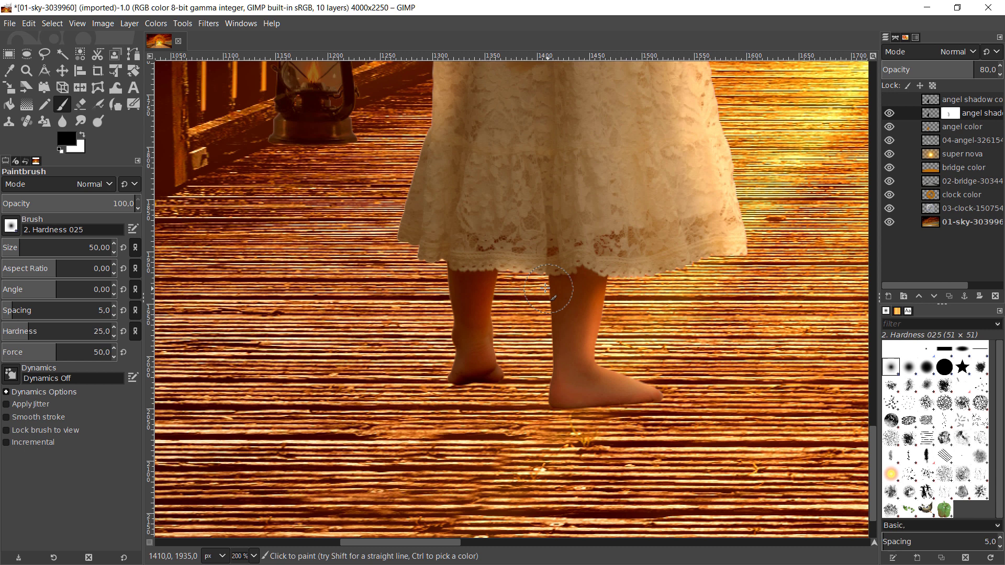
scroll(523, 283, up, 5)
scroll(523, 282, left, 4)
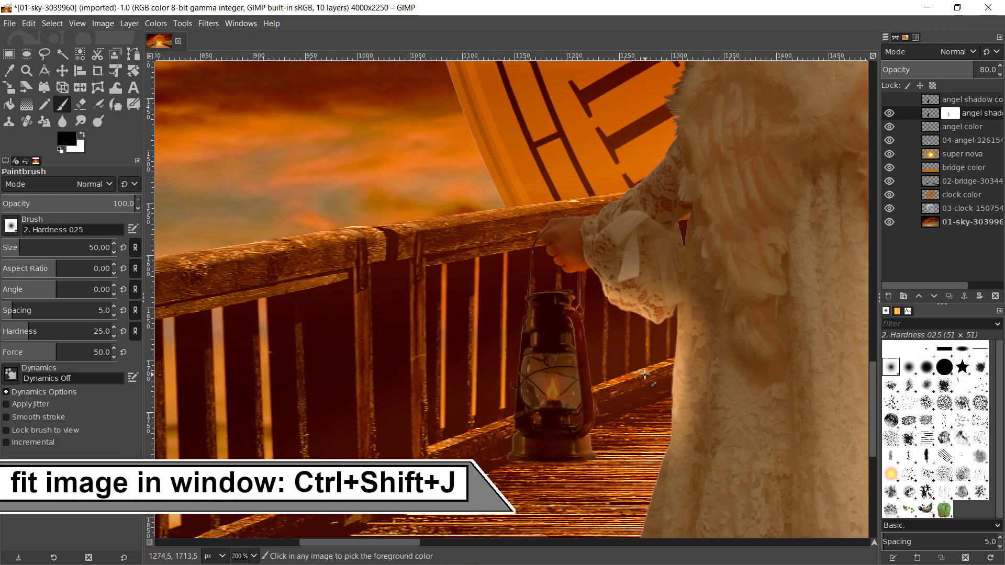
key(ctrl+shift)
key(ctrl+shift+j)
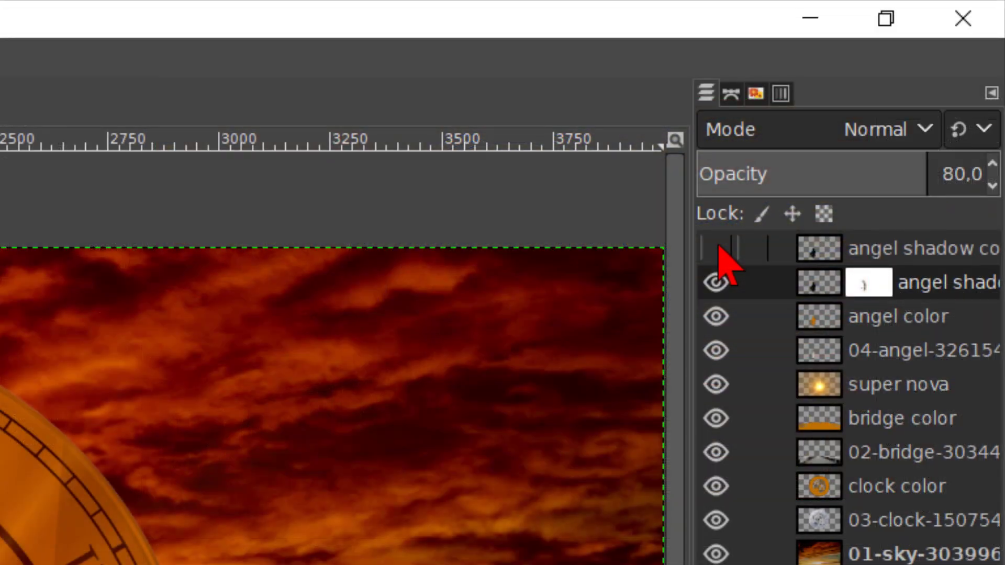
Show the 'angel shadow copy' layer and make it the active layer.
click(717, 248)
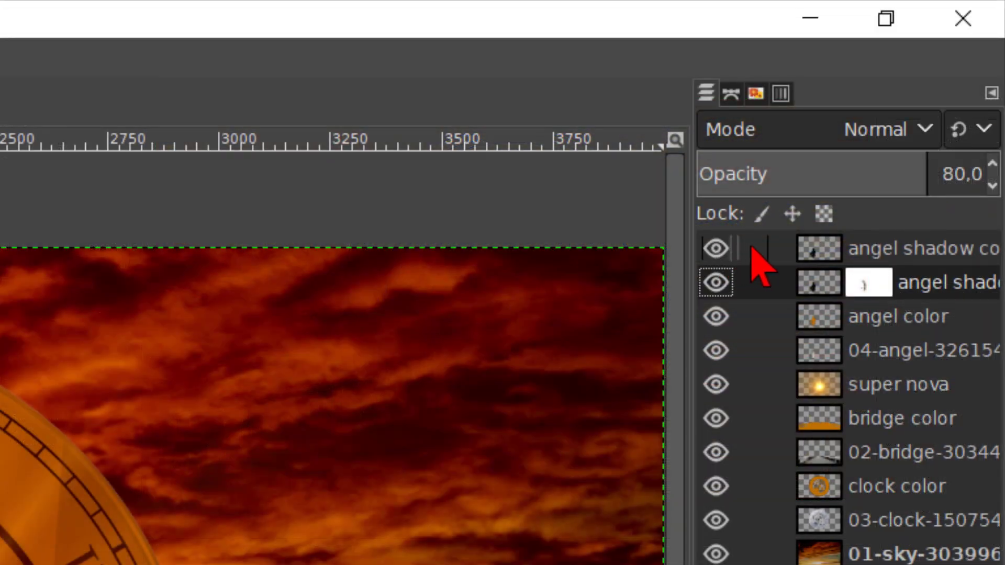
click(810, 247)
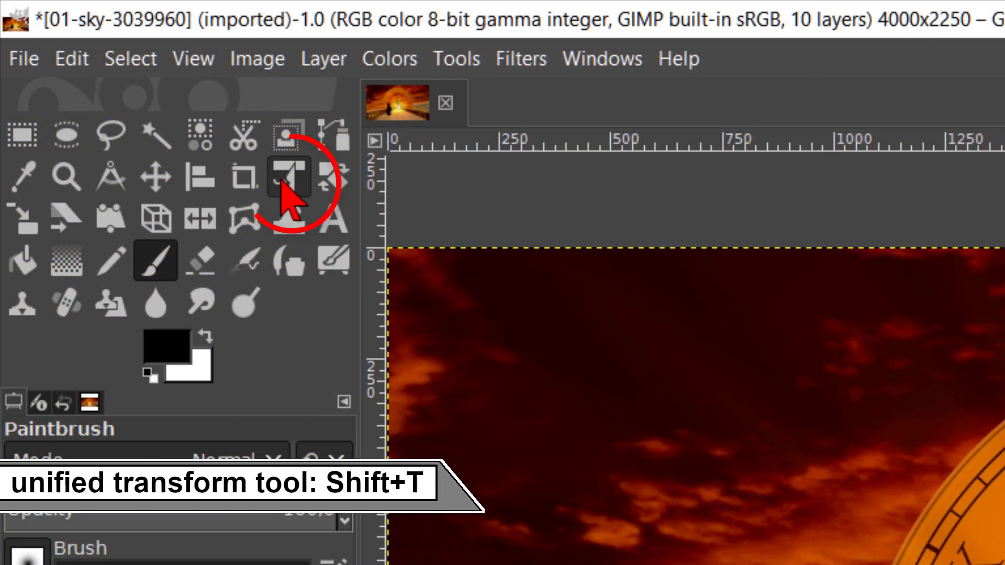
Switch to Unified Transform and turn off its Constrain Scale option.
click(282, 183)
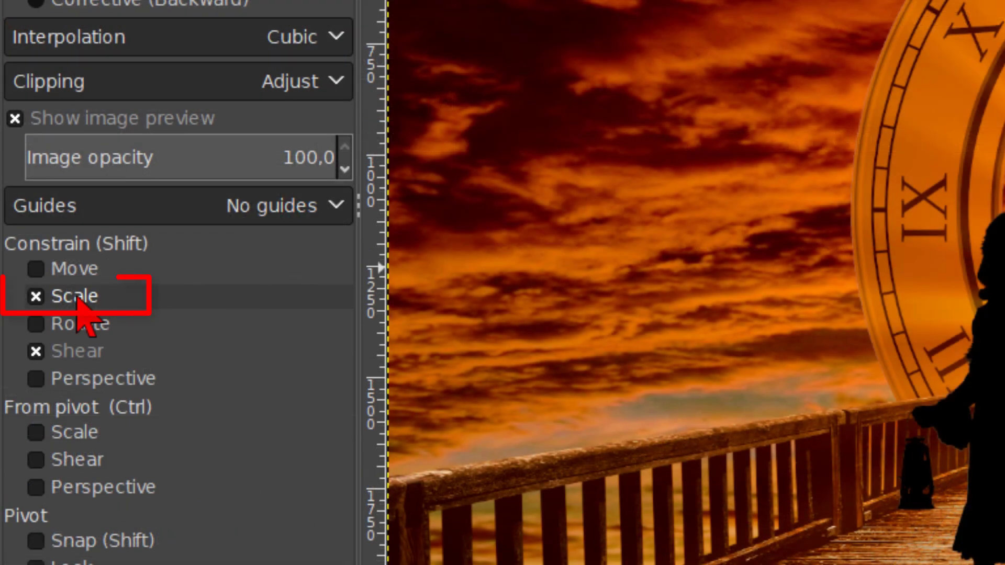
click(78, 299)
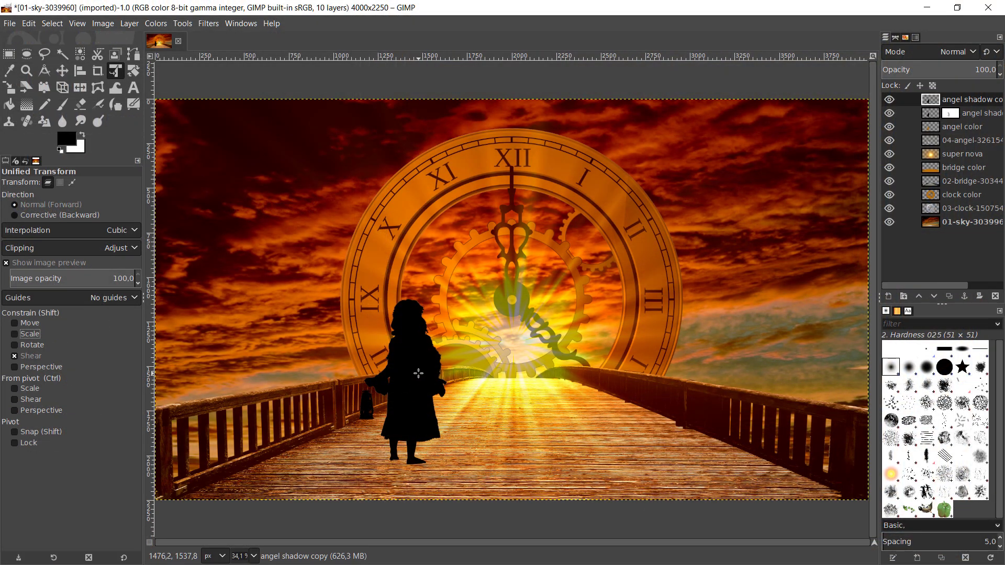
Flip, shear and flatten the shadow copy into a slanted shadow at the angel's feet, then commit.
click(418, 373)
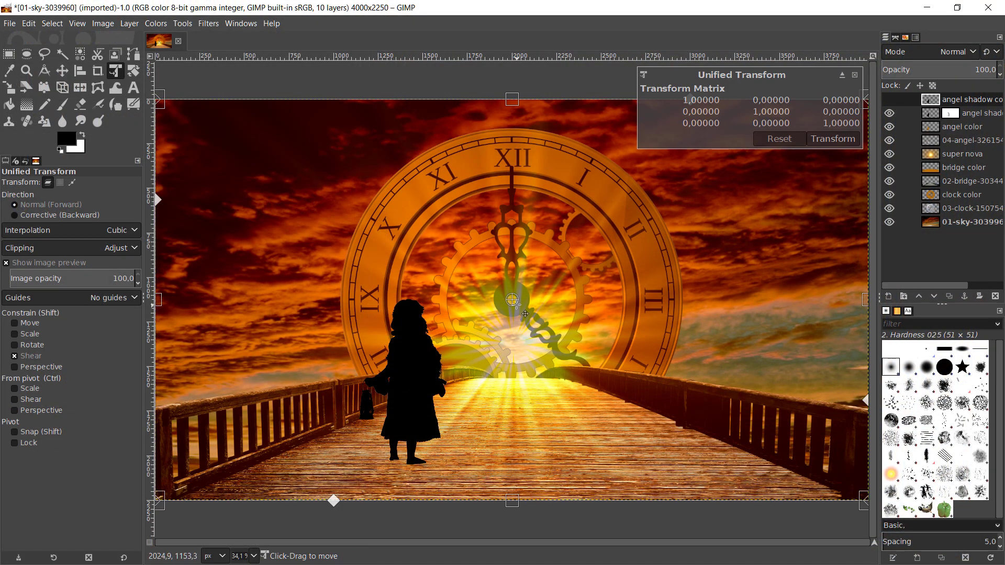
scroll(512, 300, down, 1)
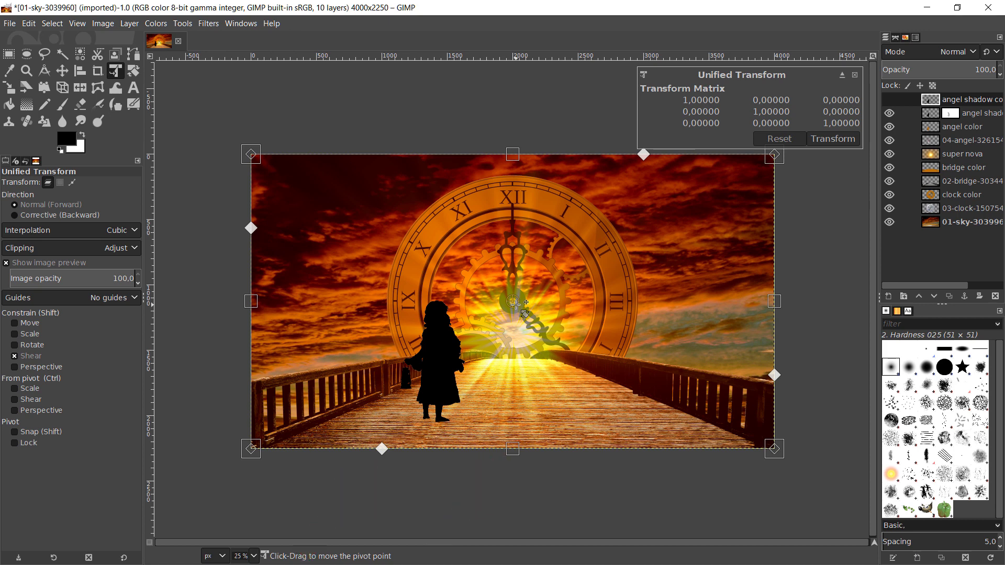
drag(513, 154, 512, 528)
drag(512, 449, 512, 285)
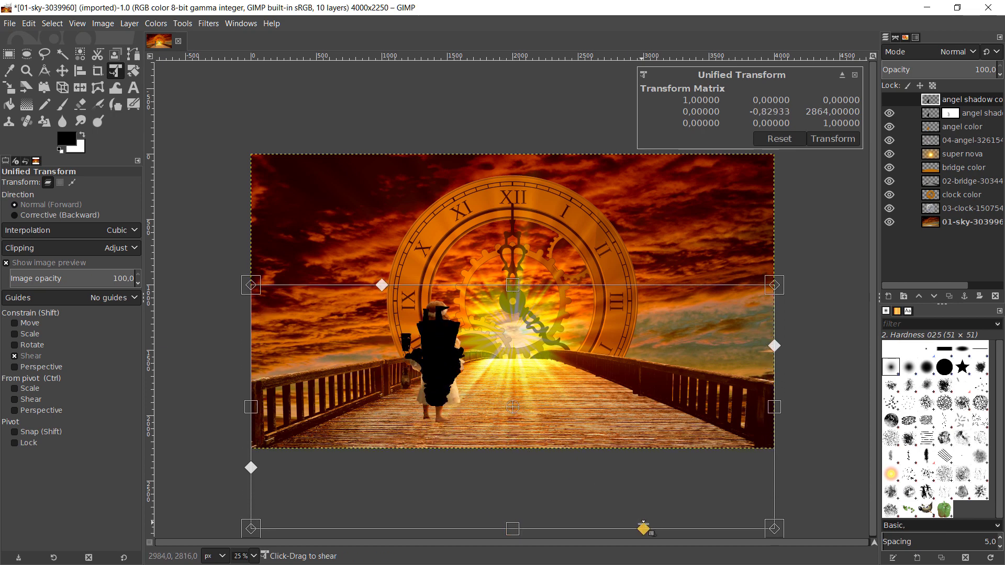
drag(643, 529, 433, 527)
drag(454, 344, 474, 457)
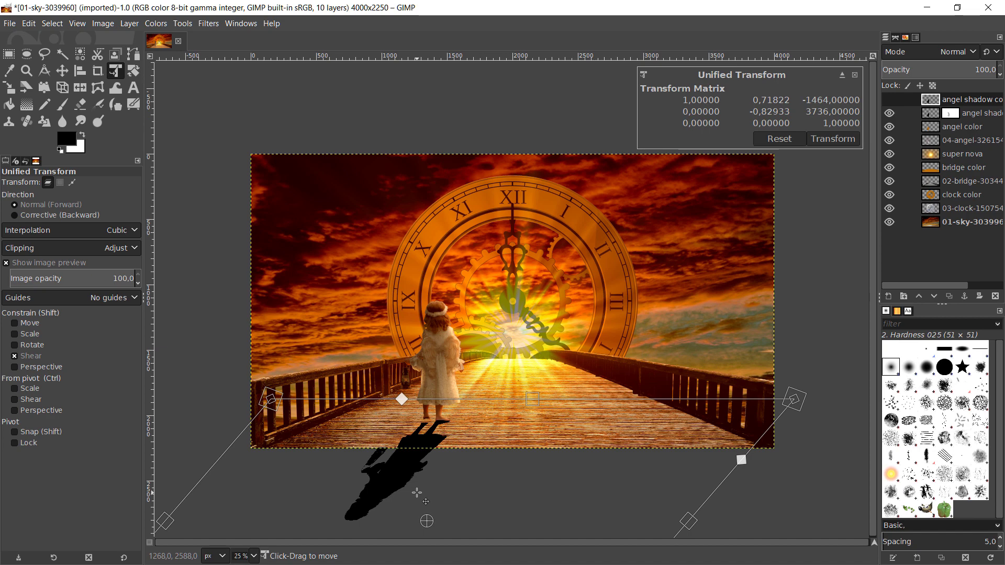
ctrl+scroll(403, 471, up, 2)
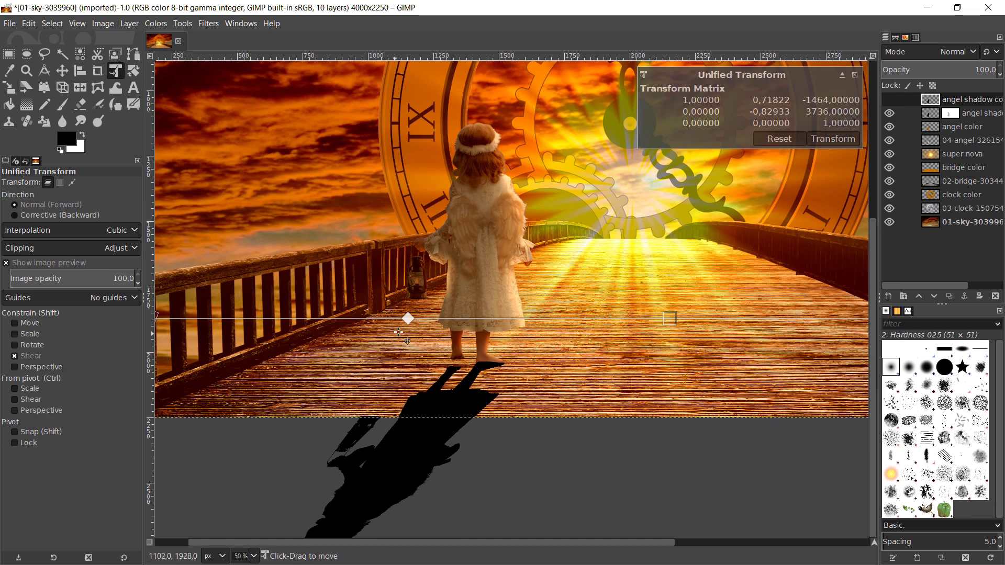
drag(407, 320, 402, 321)
ctrl+scroll(478, 358, up, 3)
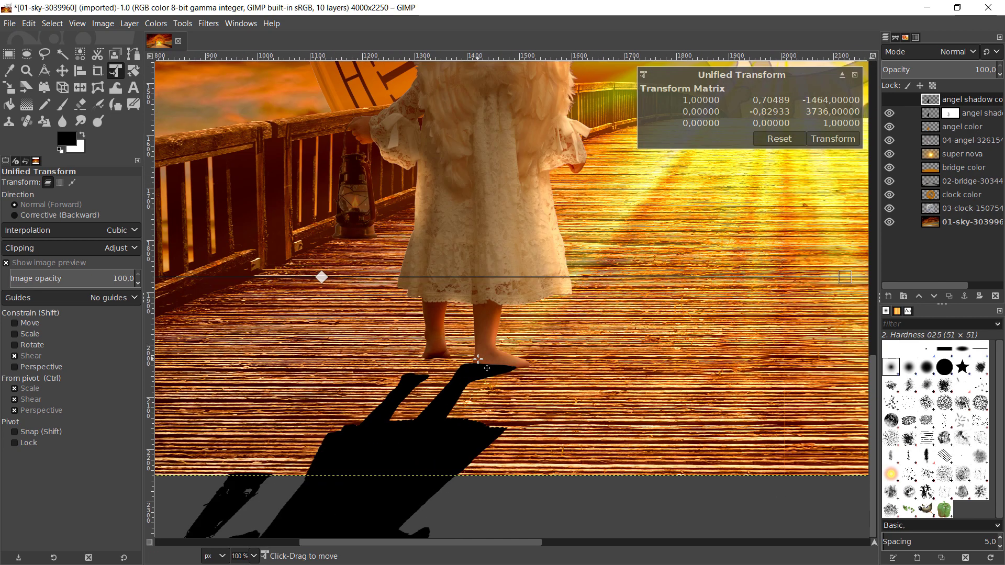
drag(539, 415, 553, 416)
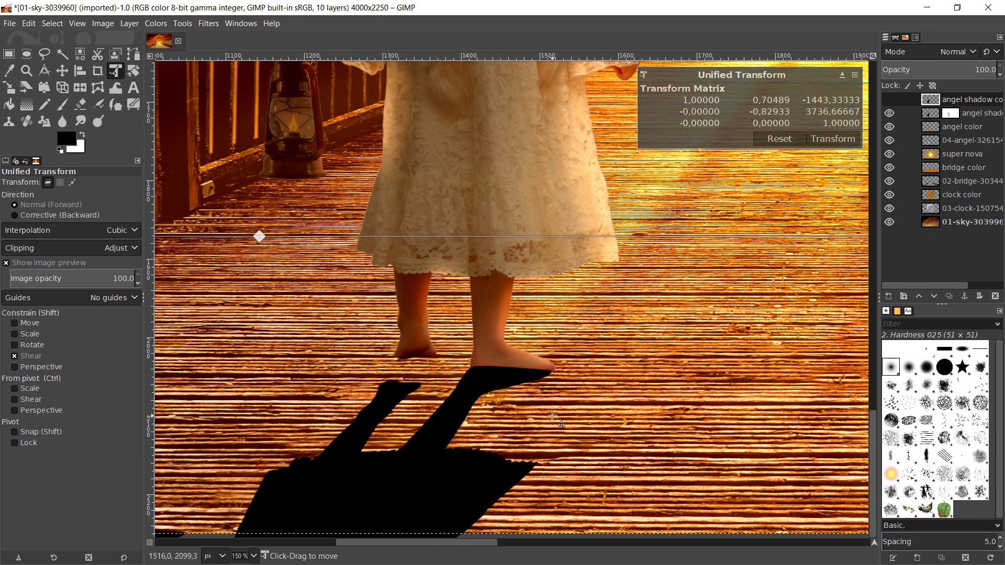
click(831, 139)
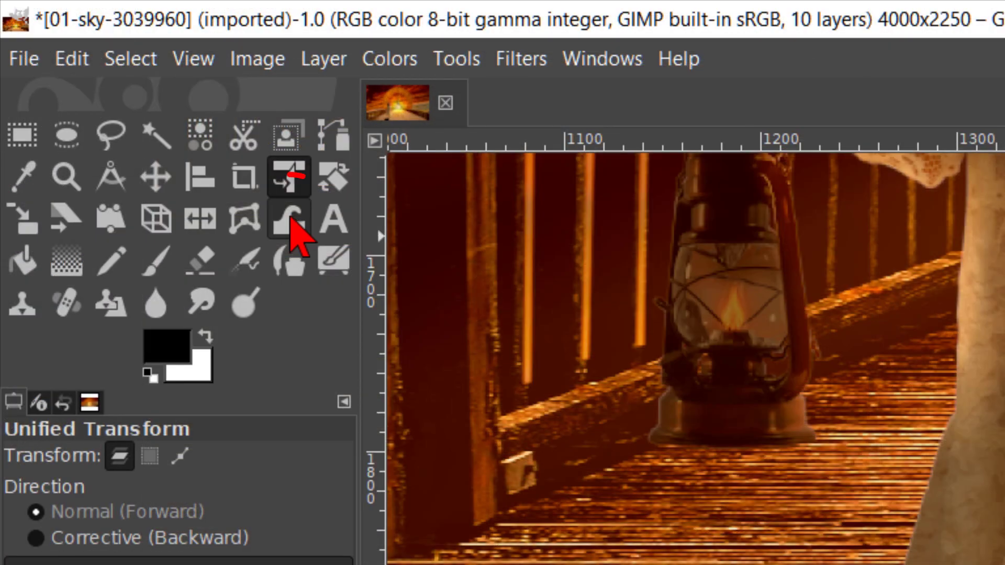
Select the Warp Transform tool for reshaping the shadow.
click(291, 220)
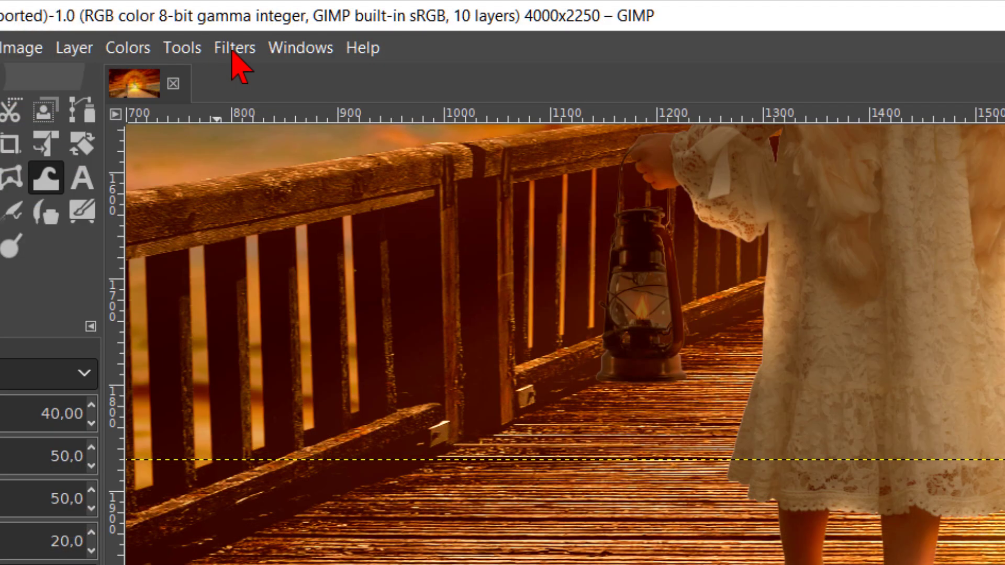
Apply a Gaussian Blur of size 2.50 to the angel shadow copy.
click(235, 52)
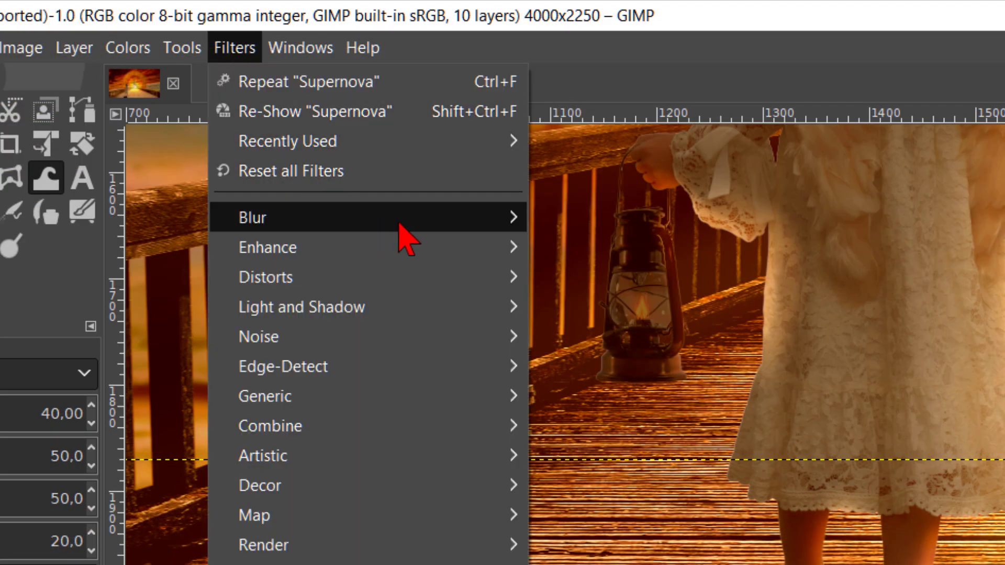
mouse_move(415, 235)
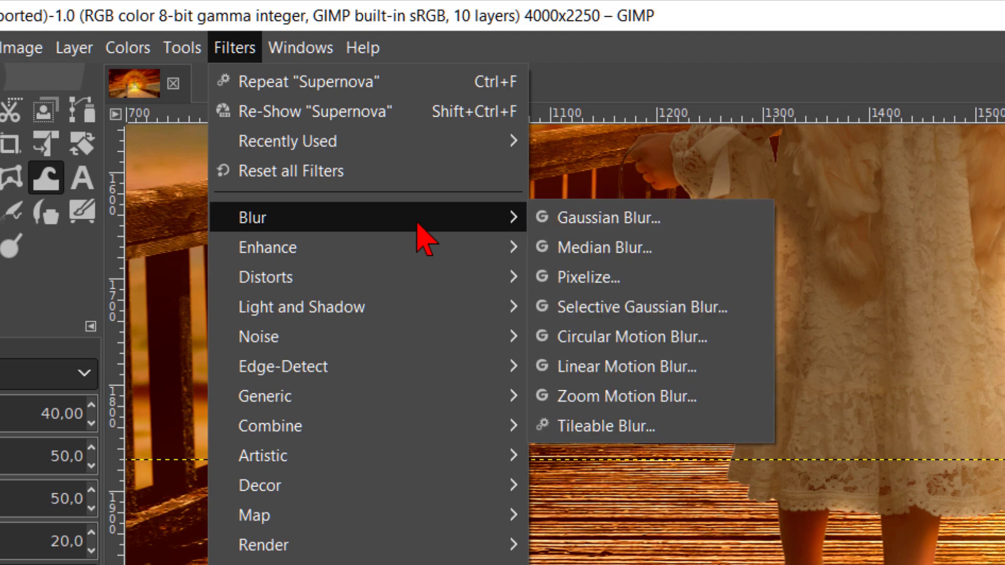
click(598, 217)
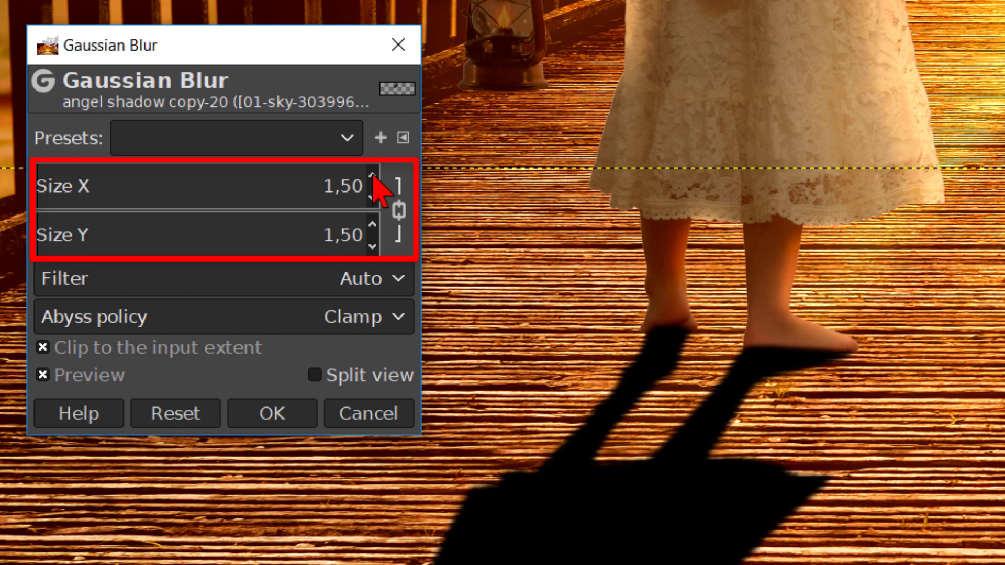
click(373, 177)
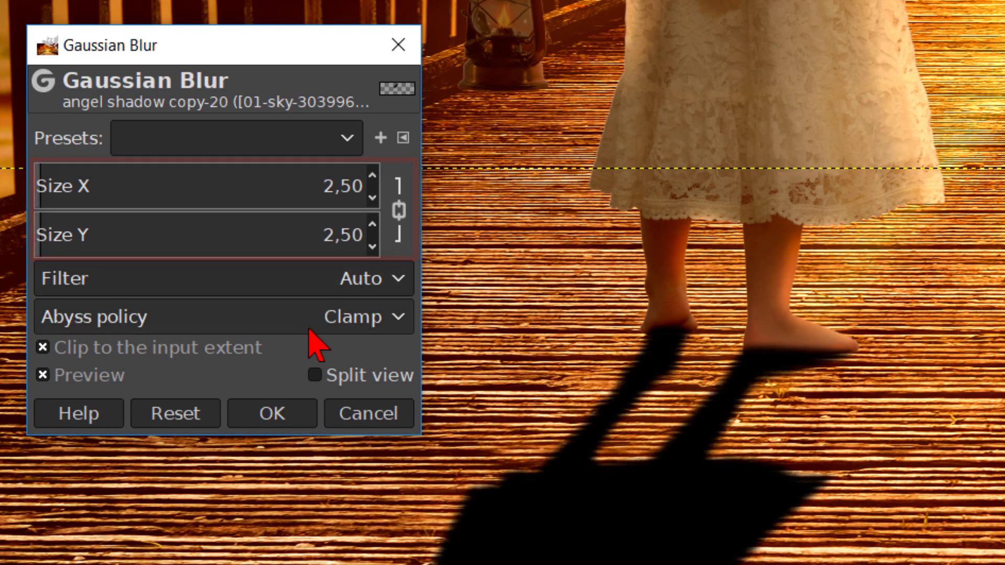
click(270, 414)
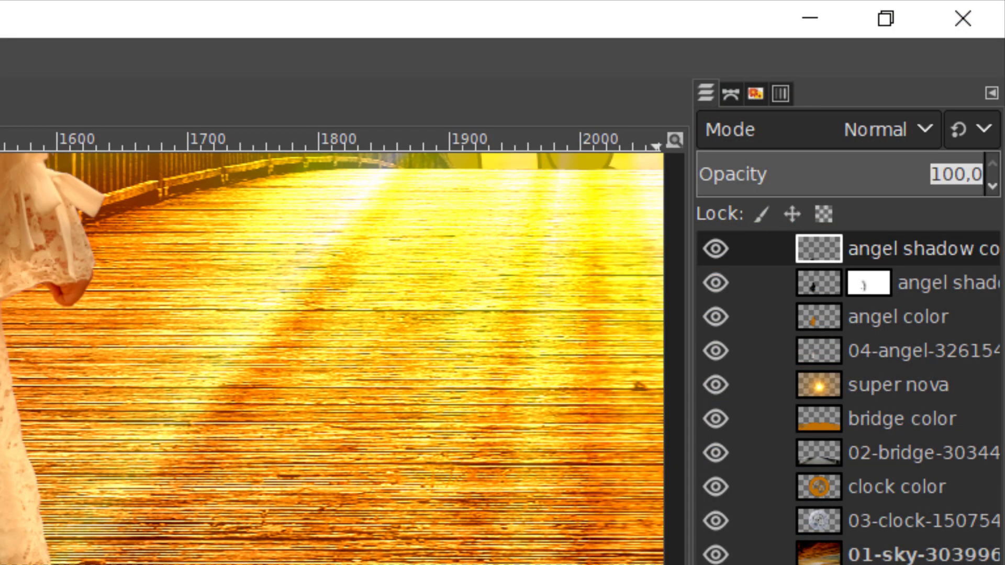
Set the shadow copy to 95% opacity, lower it three levels beneath the angel photo, then select the angel shadow layer.
text(95)
key(Return)
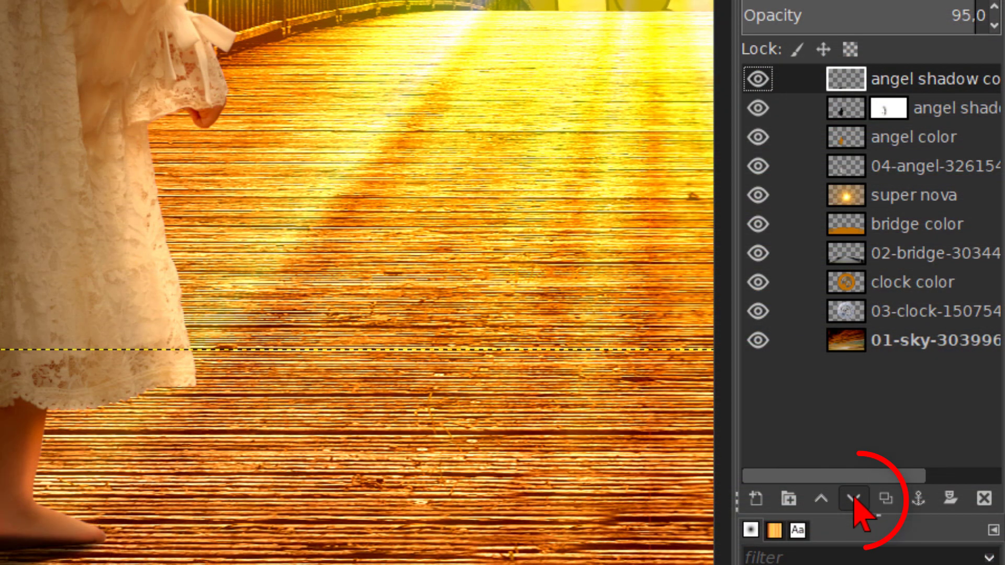
click(854, 500)
click(854, 500)
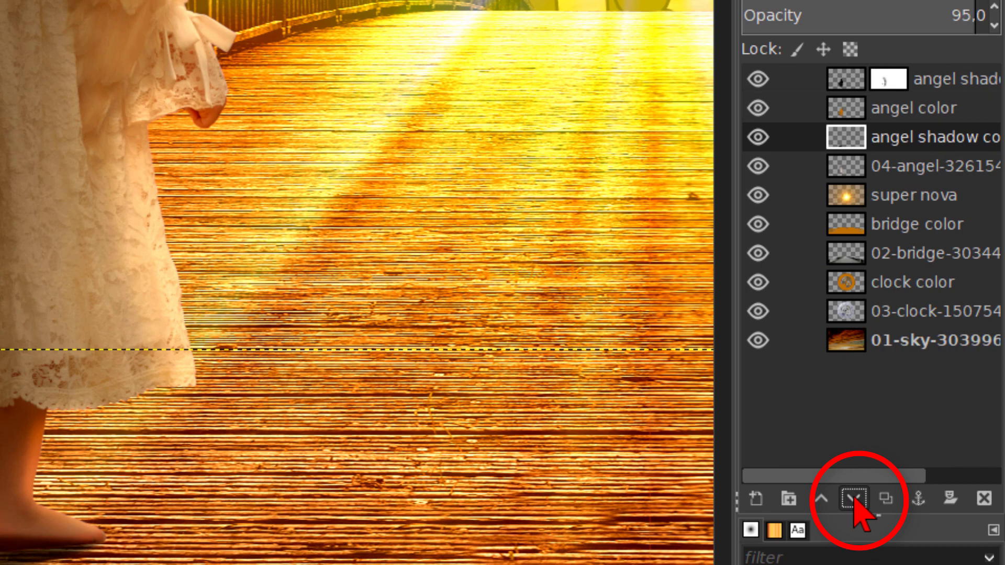
click(854, 500)
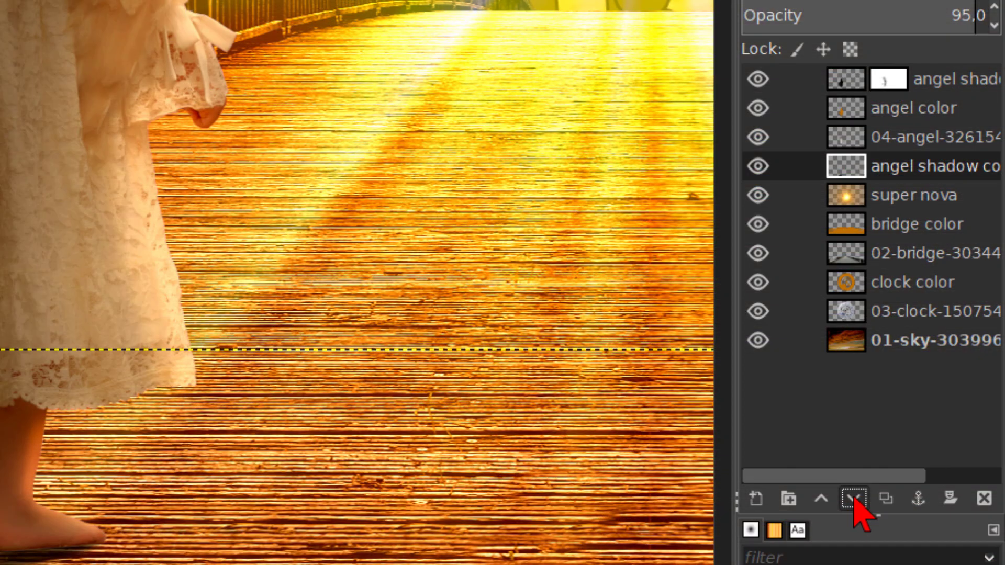
click(846, 79)
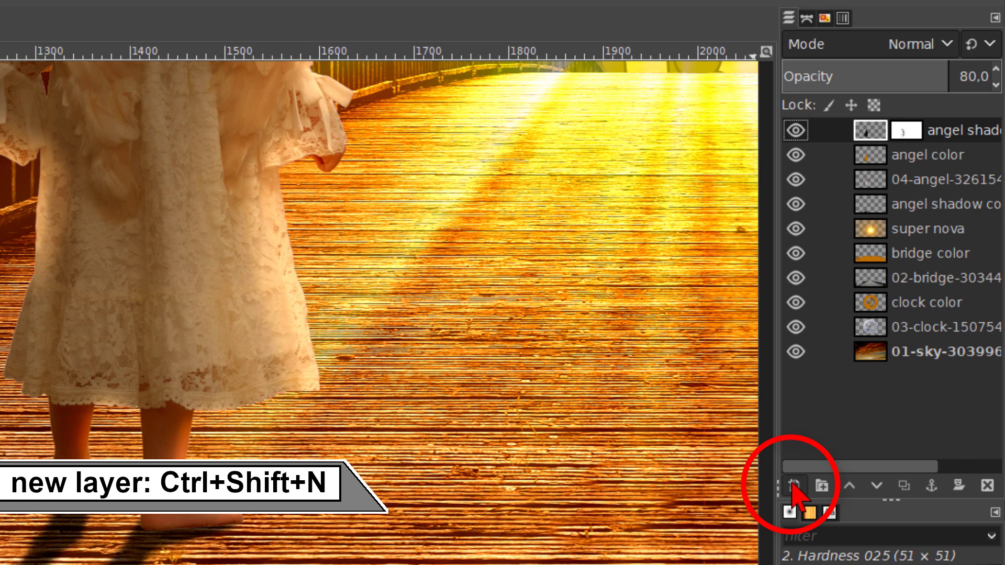
Create a new transparent layer named 'lamp light'.
click(793, 485)
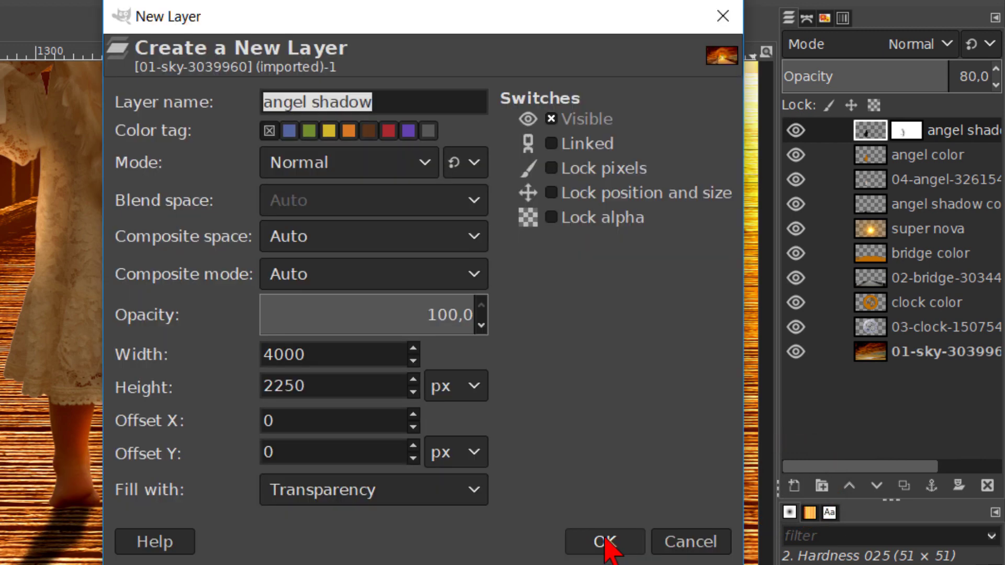
text(lamp light)
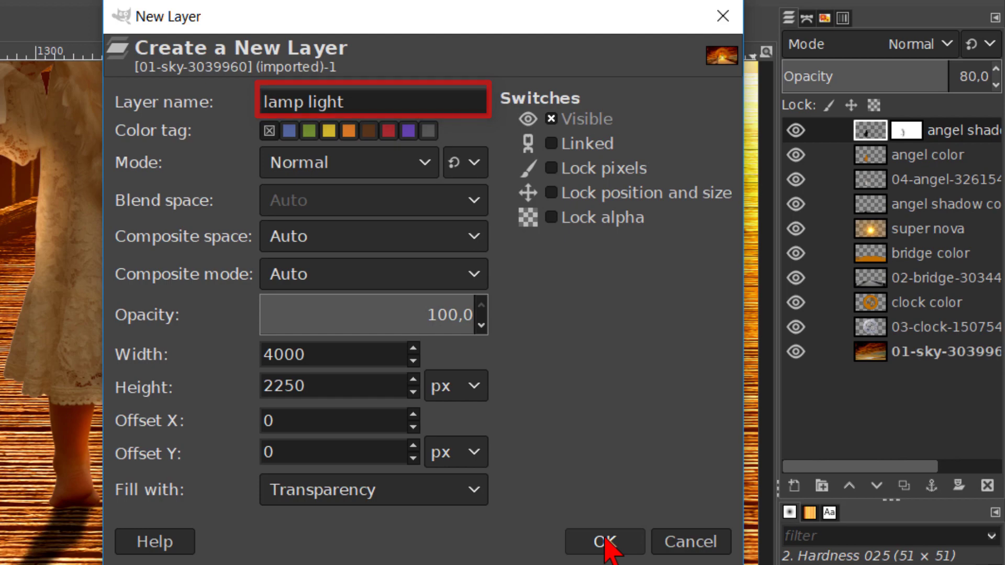
click(605, 543)
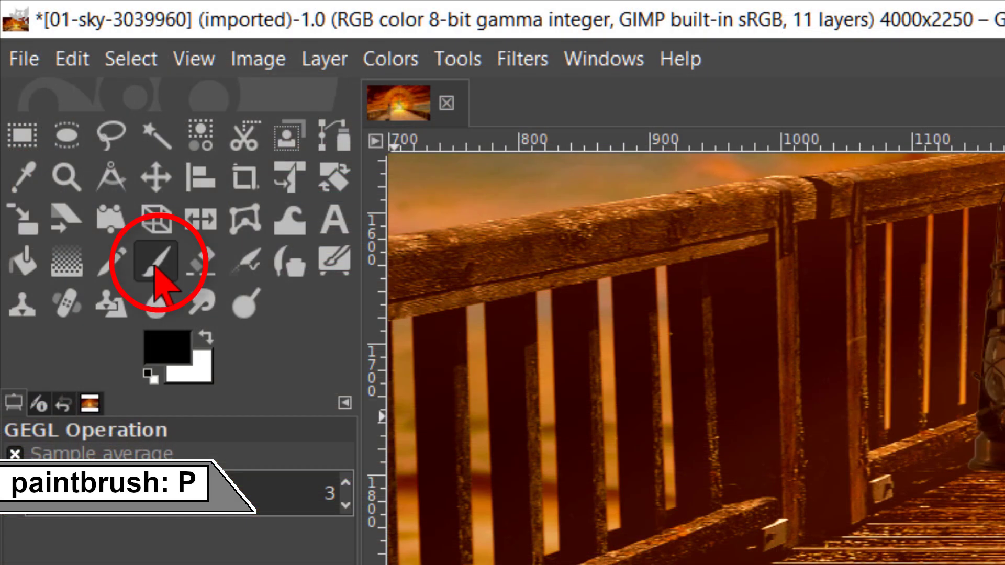
Switch to the paintbrush and set the foreground colour to orange c8740a.
click(156, 265)
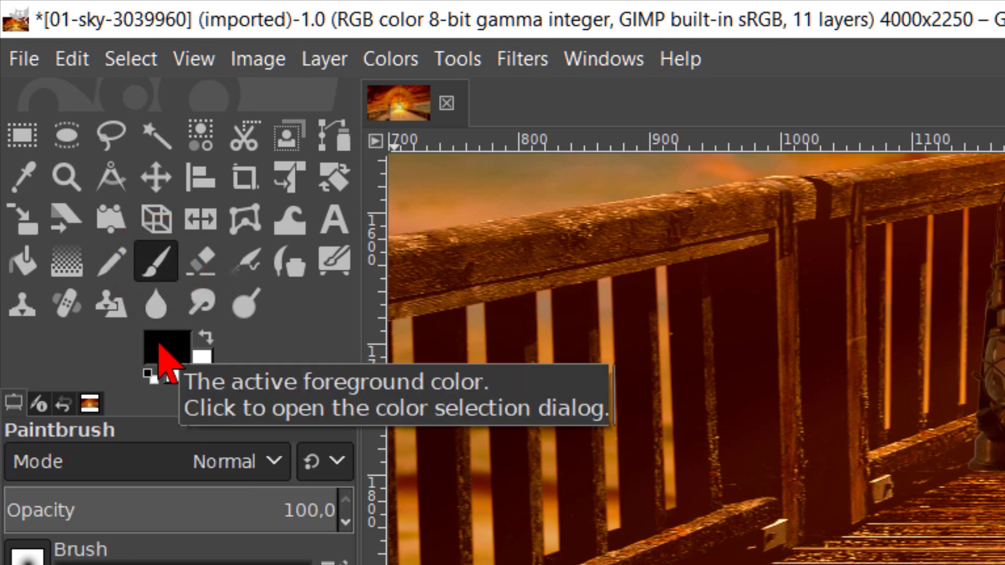
click(159, 350)
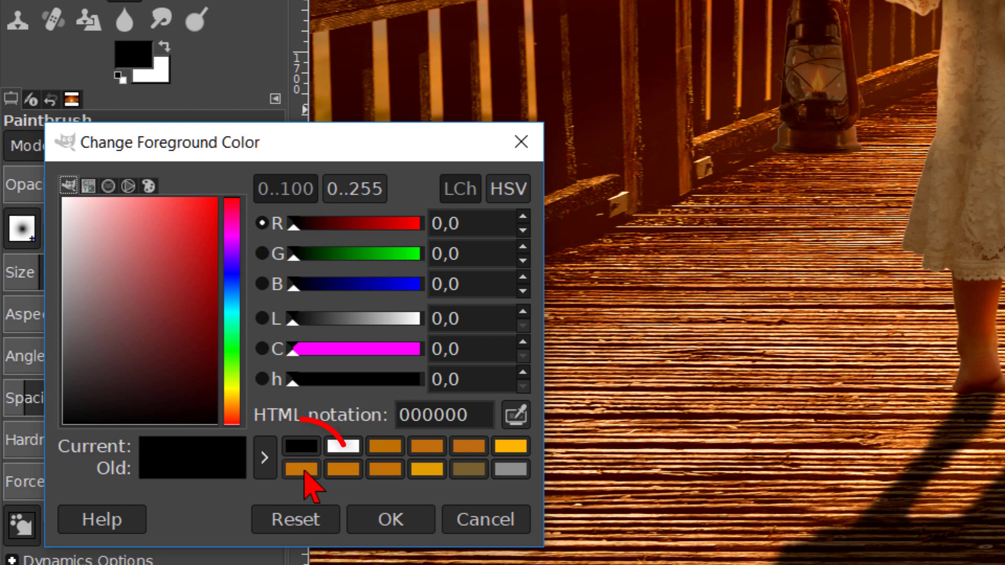
click(302, 469)
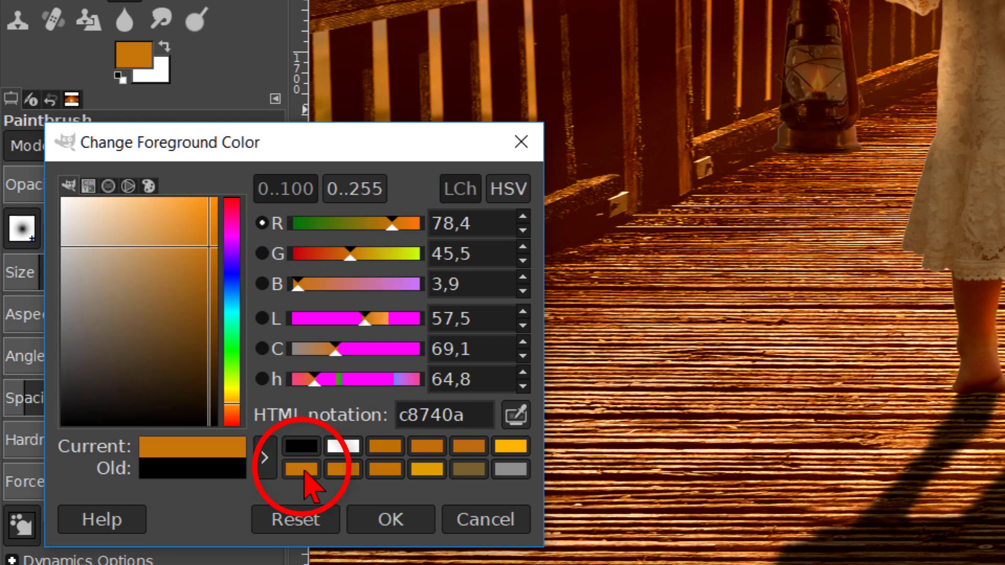
click(376, 524)
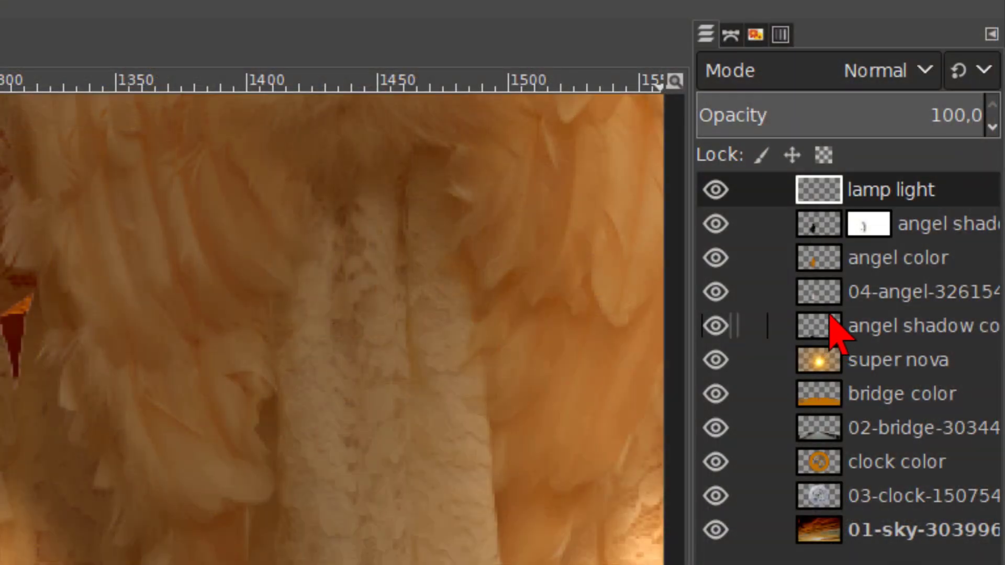
Add a new 'lamp halo' layer above 'angel shadow color', just under the angel.
click(836, 334)
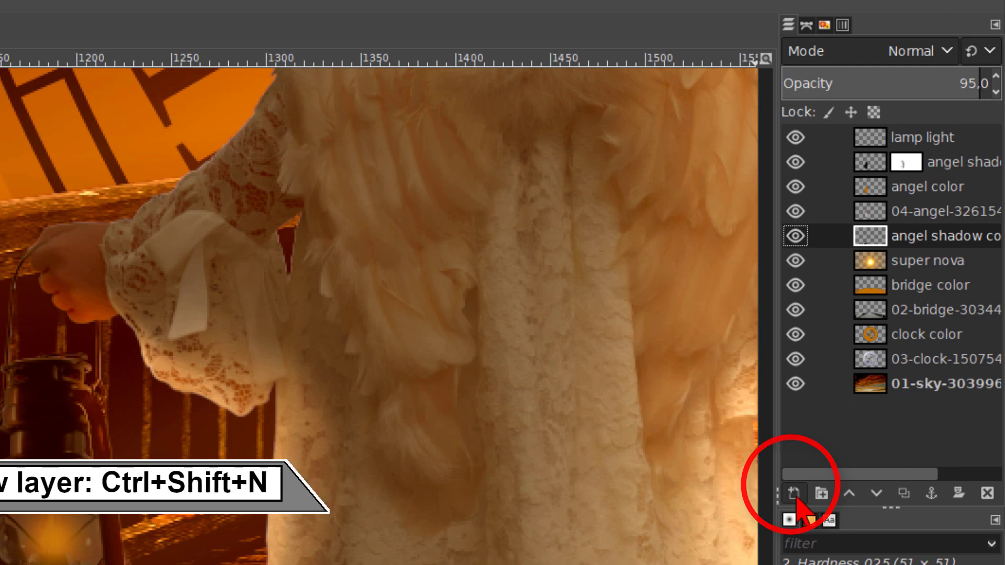
click(794, 493)
key(End)
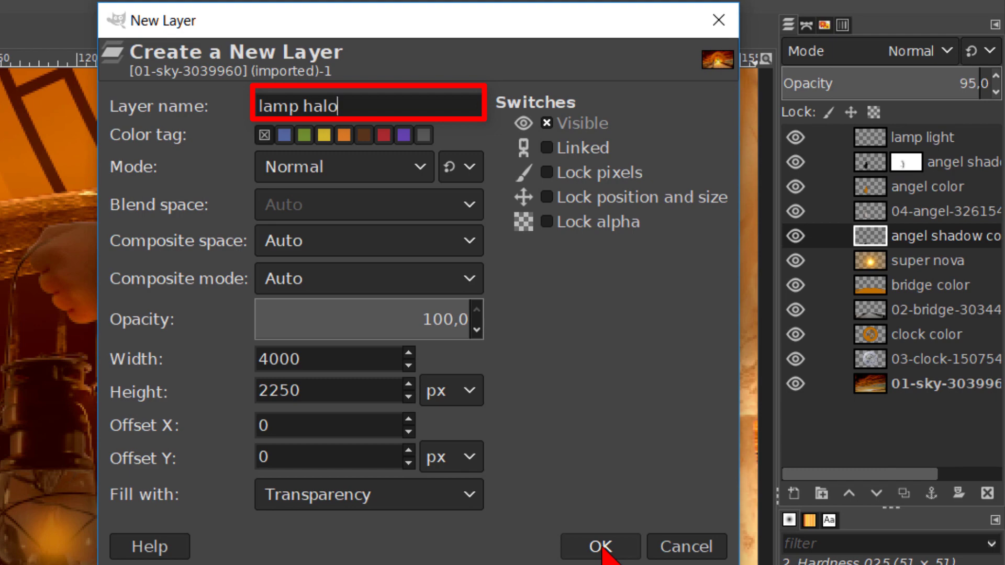
click(601, 547)
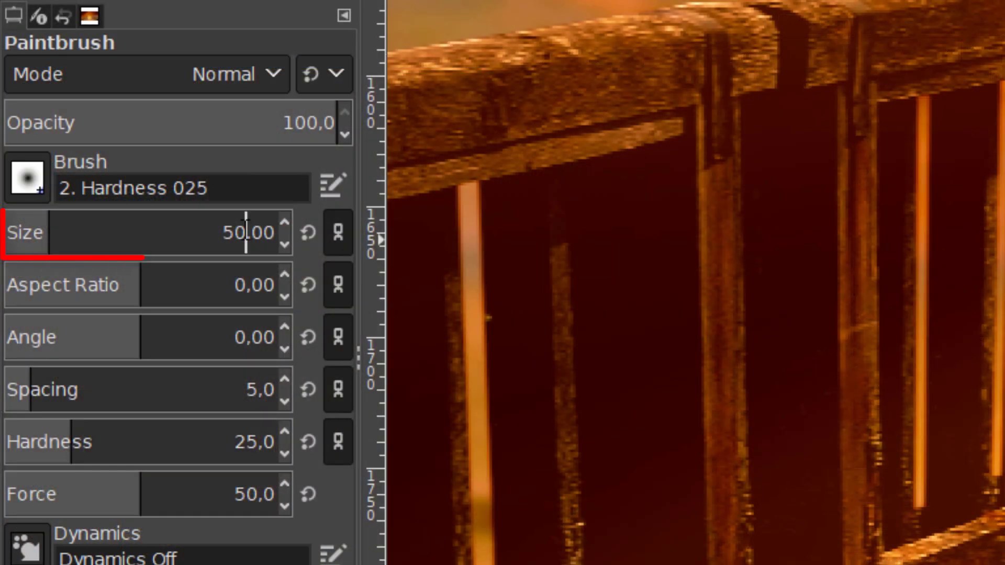
Set the paintbrush size to 400 and opacity to 30.
double_click(245, 232)
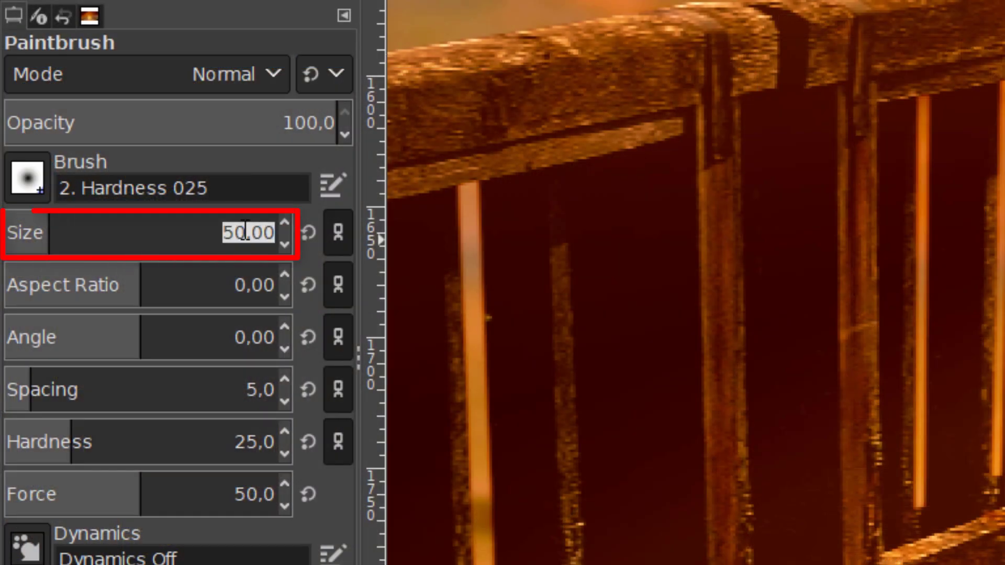
text(400)
key(Return)
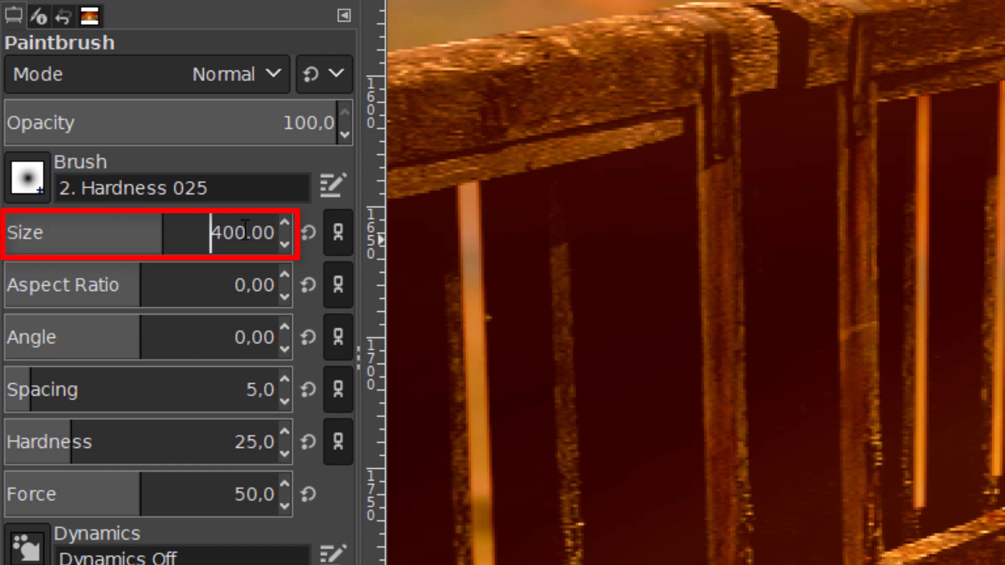
double_click(300, 118)
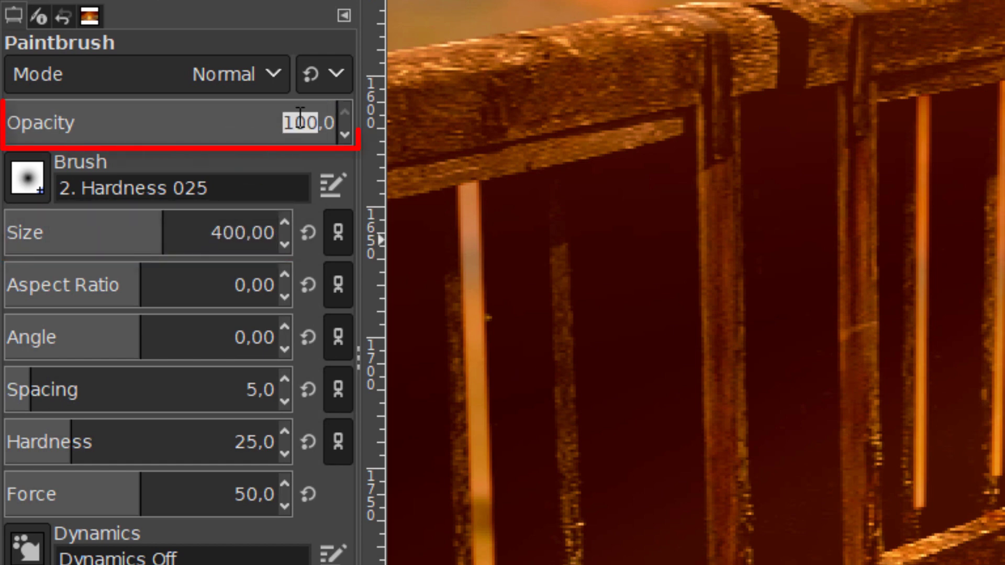
text(3)
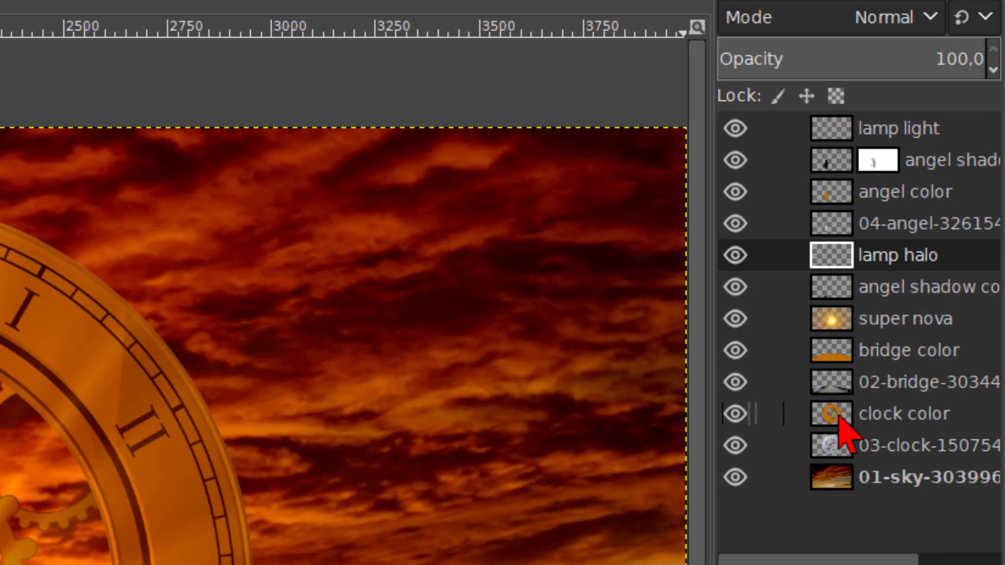
Merge 'clock color' down into the clock layer and add a white, fully opaque layer mask.
right_click(839, 423)
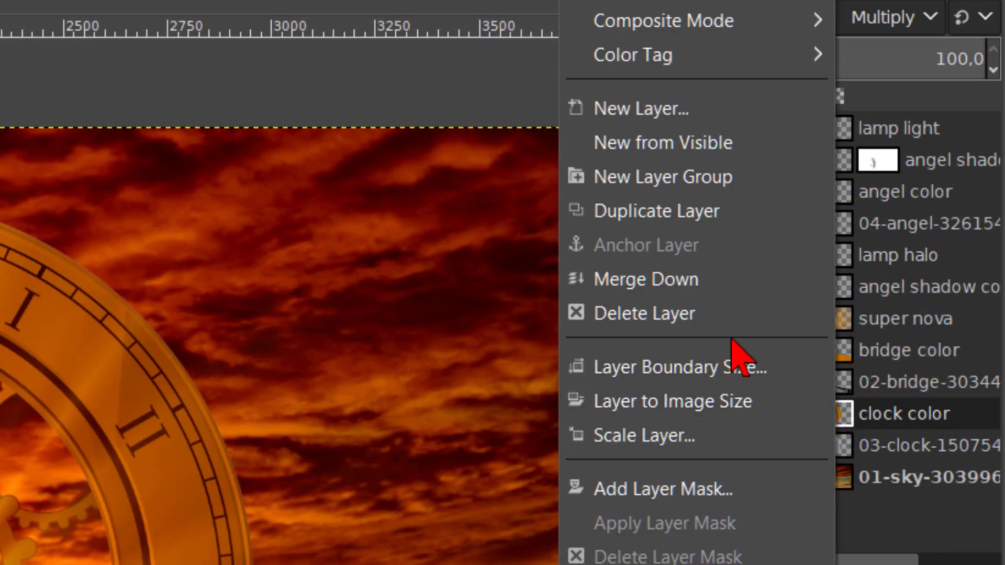
click(700, 283)
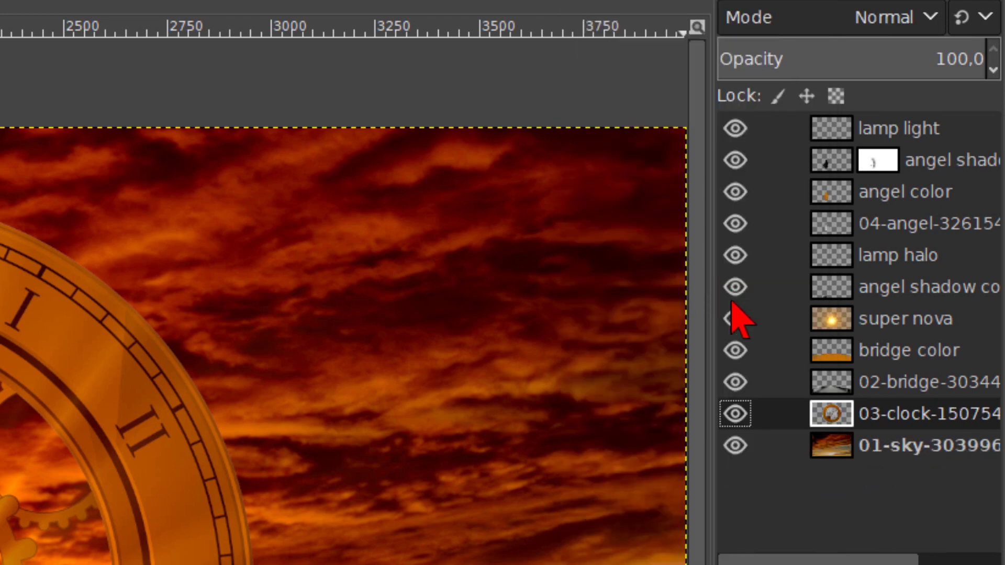
right_click(836, 436)
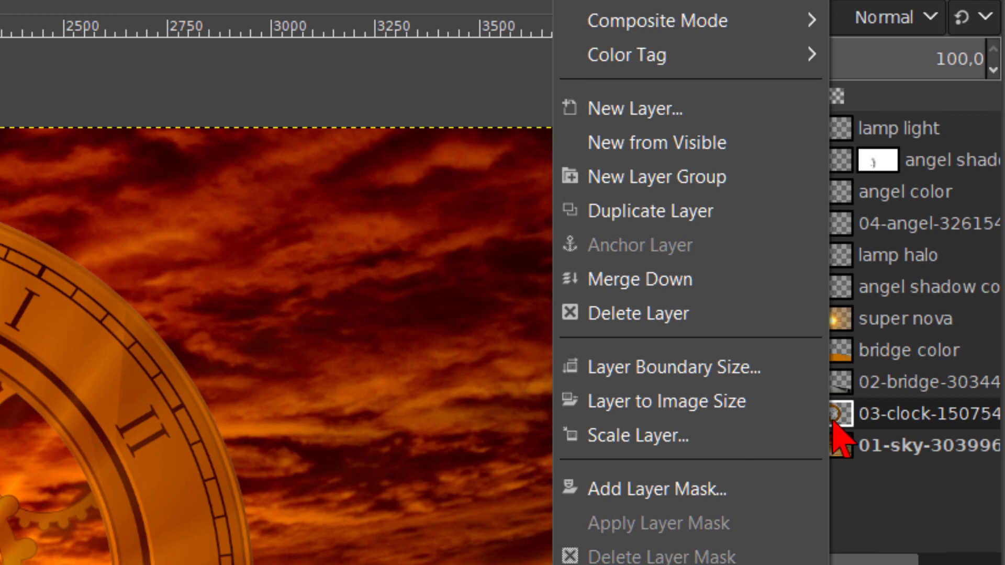
click(759, 493)
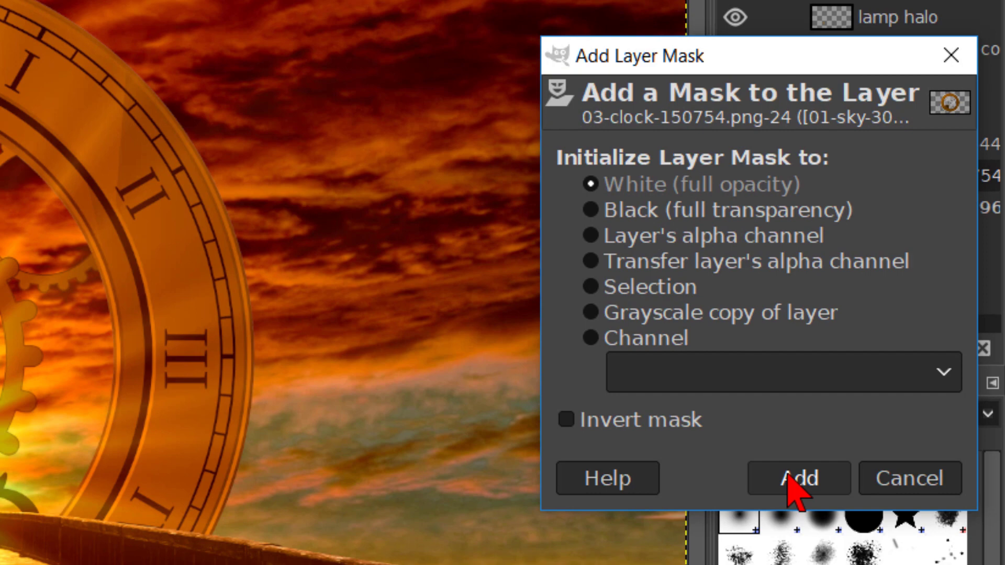
click(795, 495)
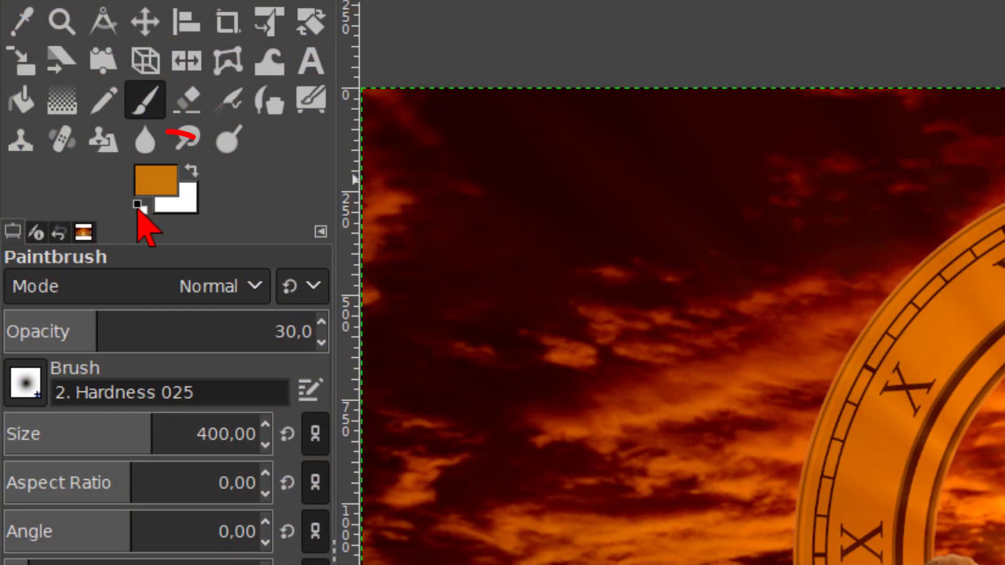
Reset colours to black and white and pick the Block 02 brush at size 900.
click(137, 204)
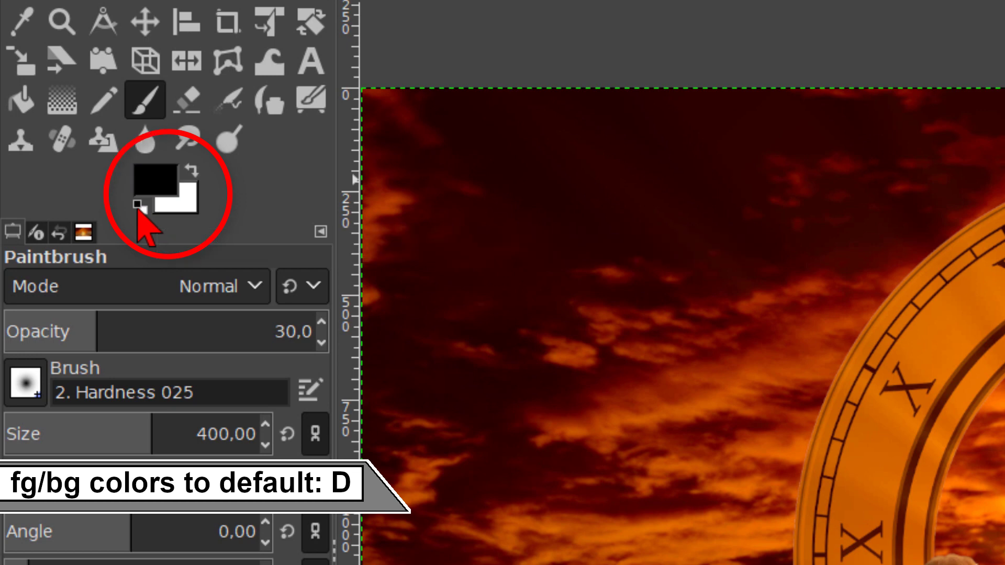
click(31, 384)
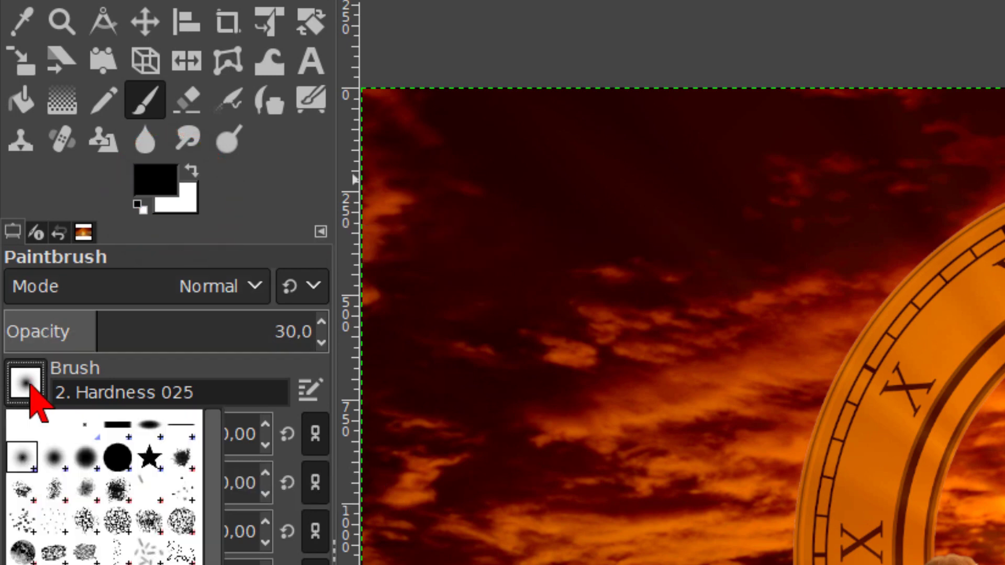
click(149, 425)
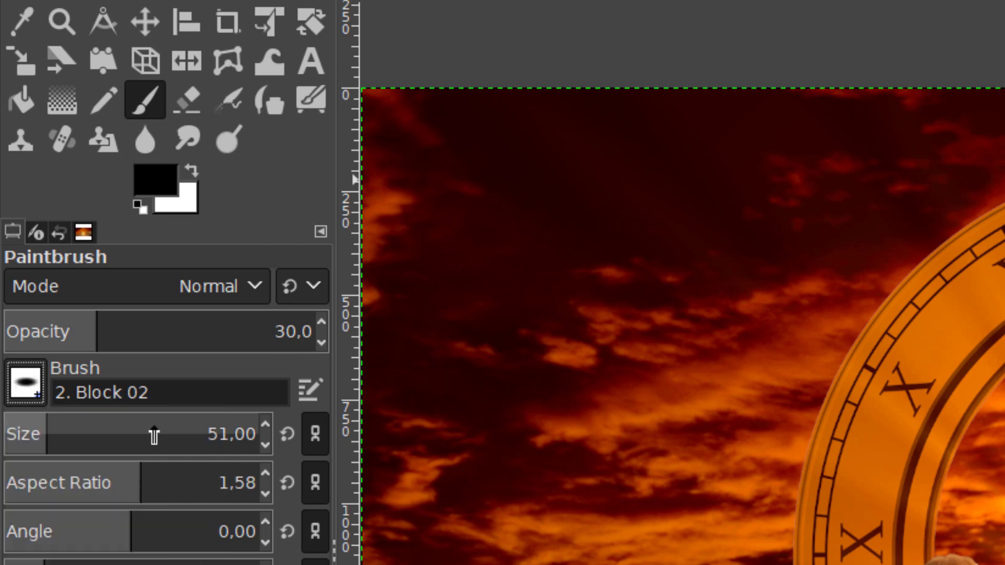
click(231, 432)
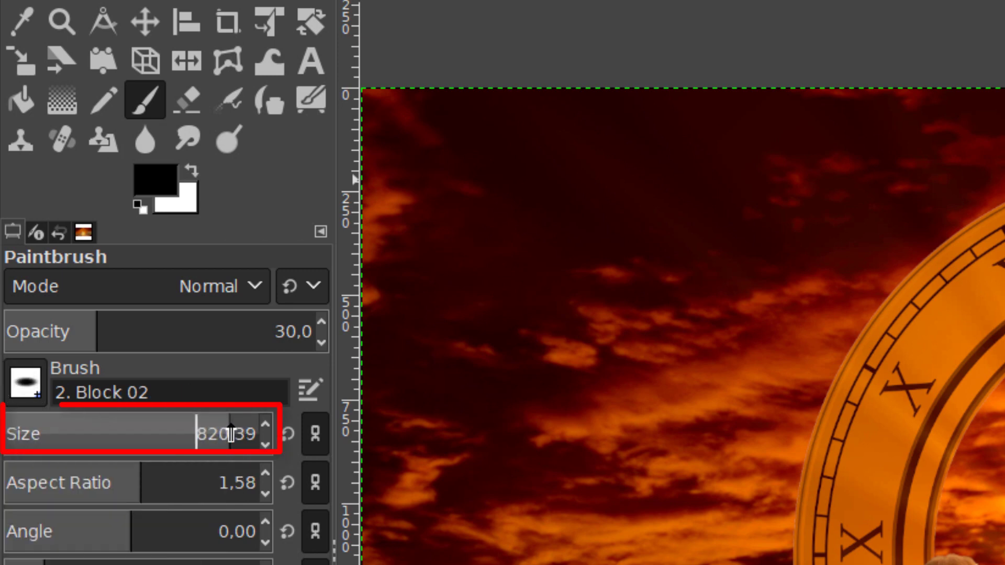
text(900)
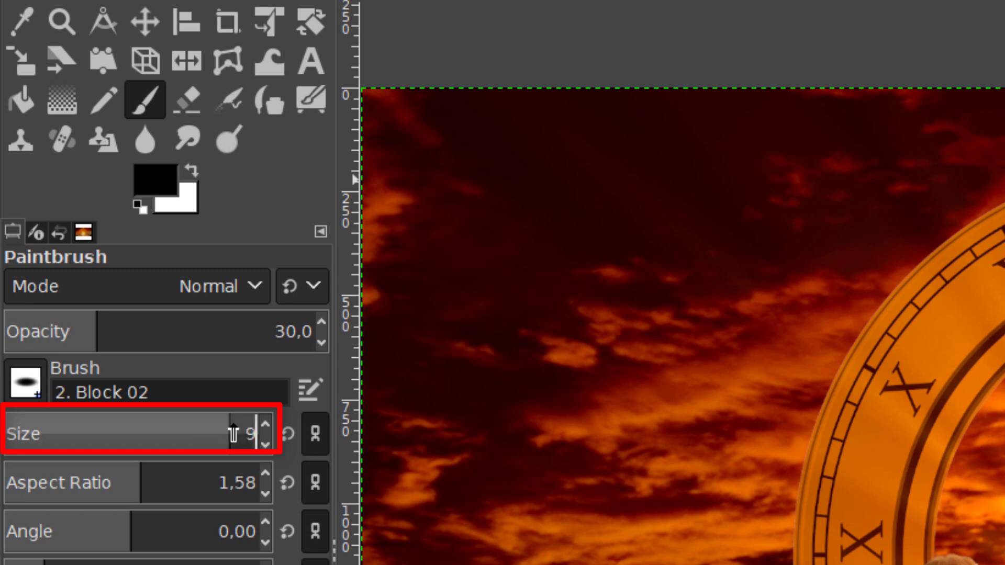
key(Return)
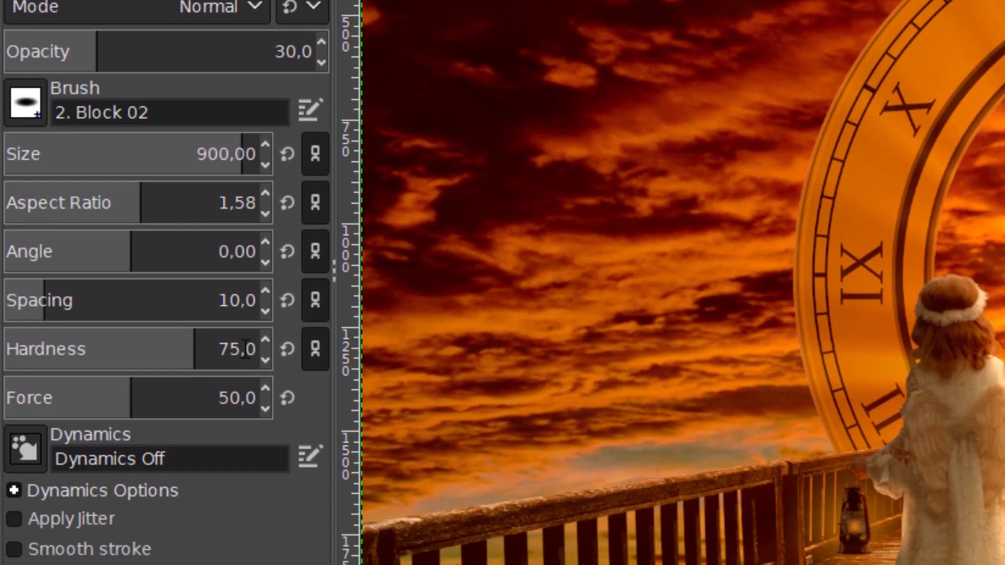
Set brush hardness to 25 and paint black on the clock's mask near numerals I and X.
click(244, 324)
text(25)
key(Return)
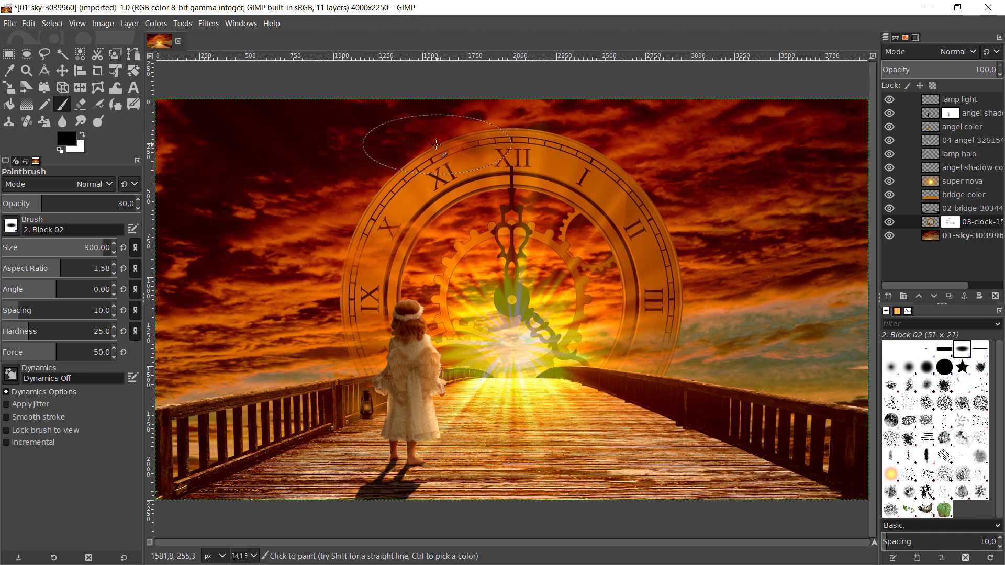
drag(576, 208, 574, 204)
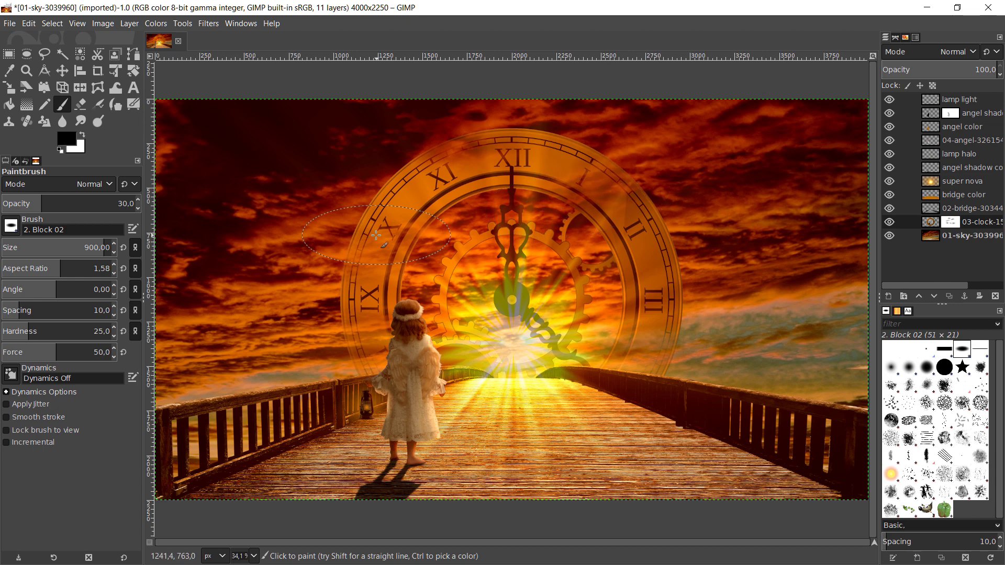
mouse_move(376, 235)
mouse_down()
mouse_move(367, 235)
mouse_move(377, 230)
mouse_up()
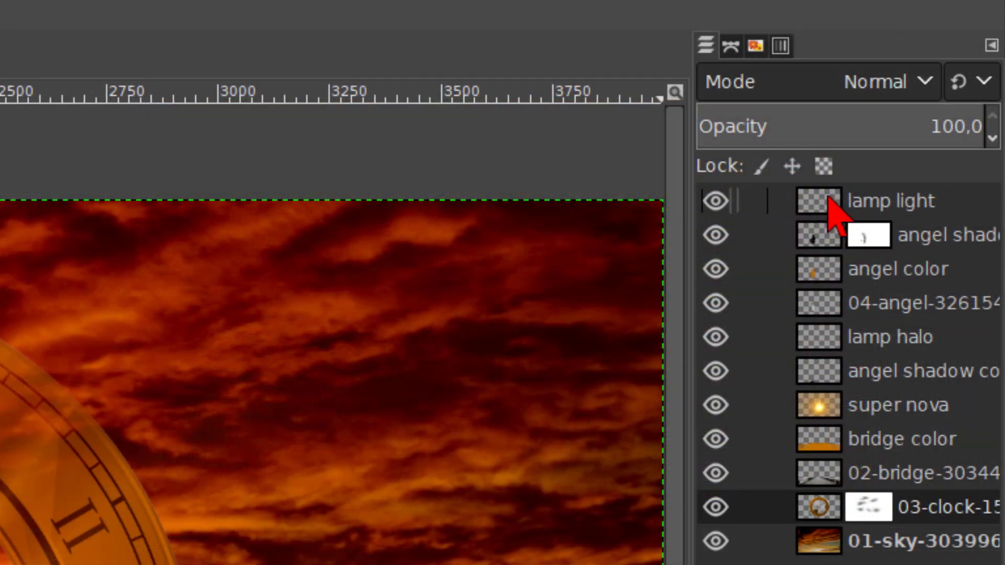
Add a new transparent layer named 'vignette' directly above the lamp light layer.
click(832, 209)
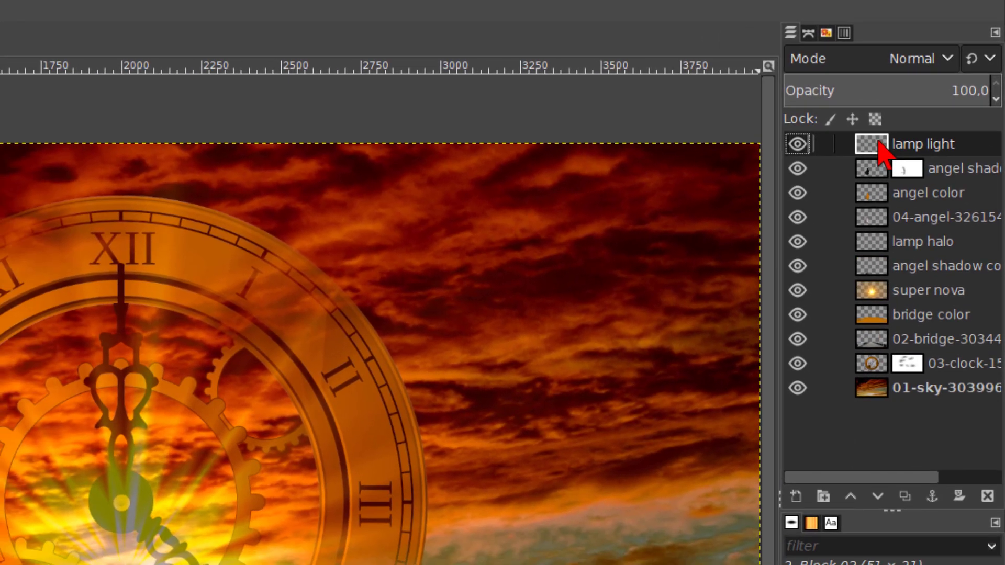
click(796, 496)
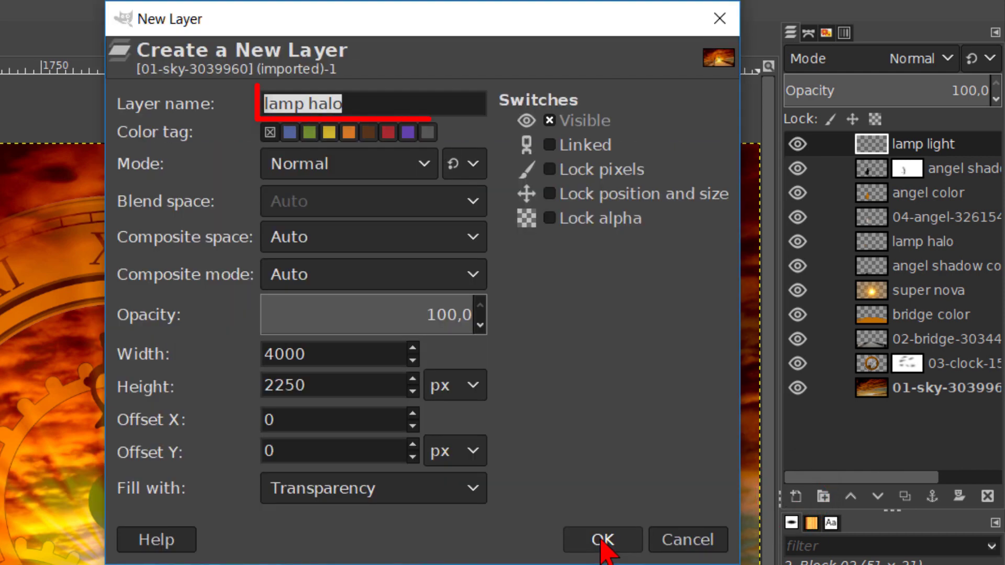
text(vignette)
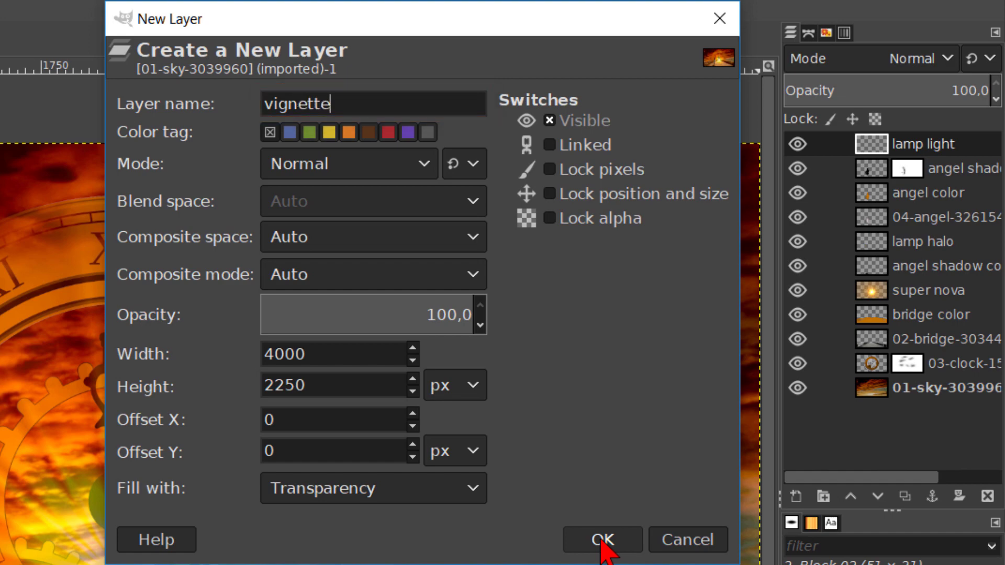
click(602, 541)
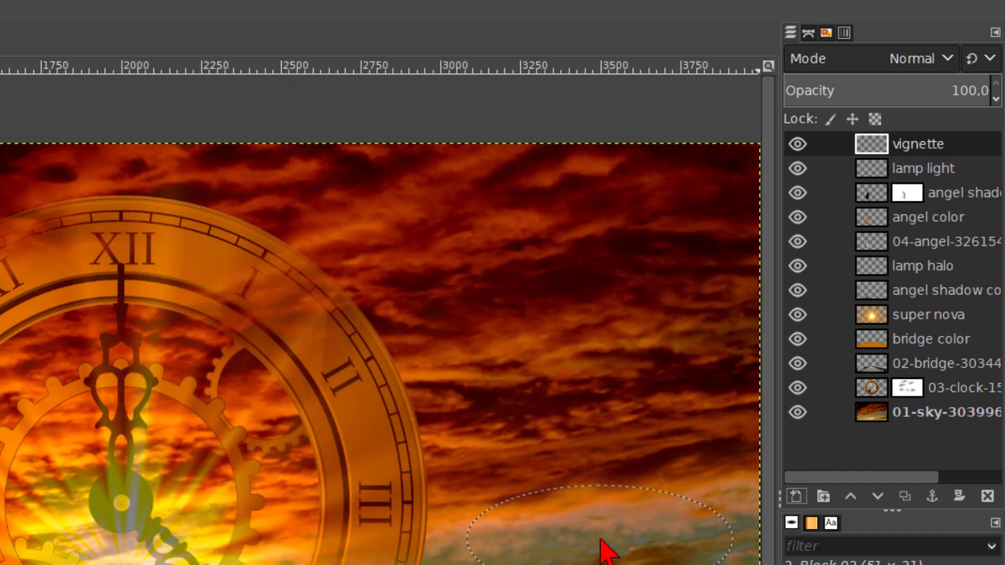